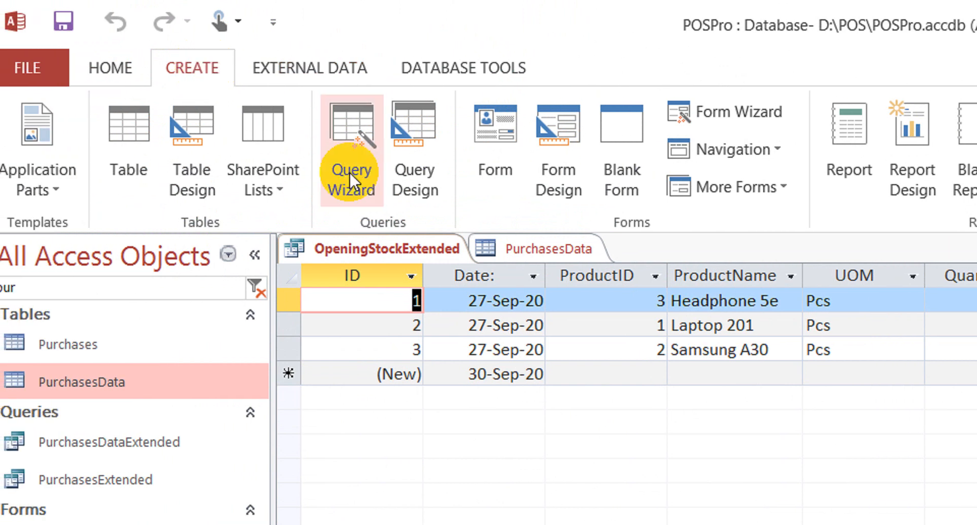
Step: Create a blank union query and insert the template SQL combining LoanDataExtended and SalaryDataExtended, ordered by date0
{"action": "left_click", "coordinate": [415, 169]}
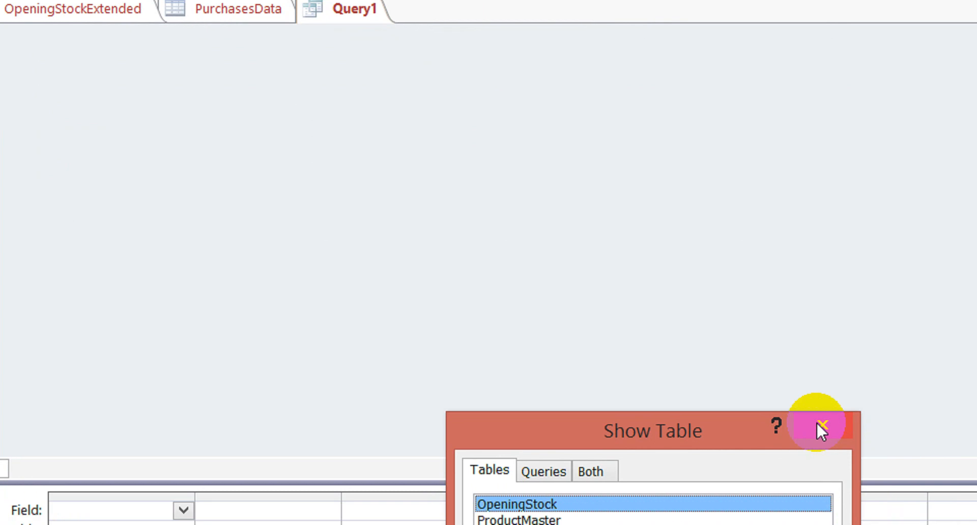
{"action": "left_click", "coordinate": [820, 427]}
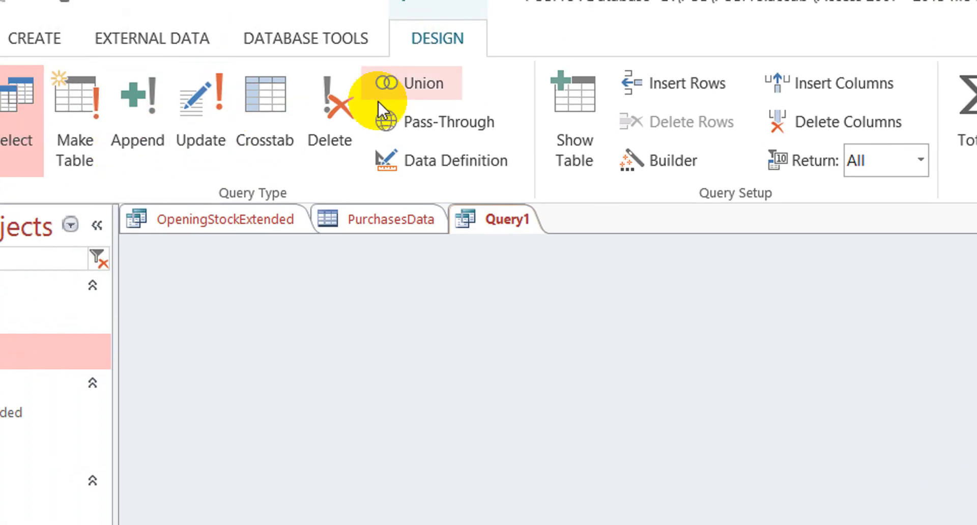
{"action": "left_click", "coordinate": [395, 64]}
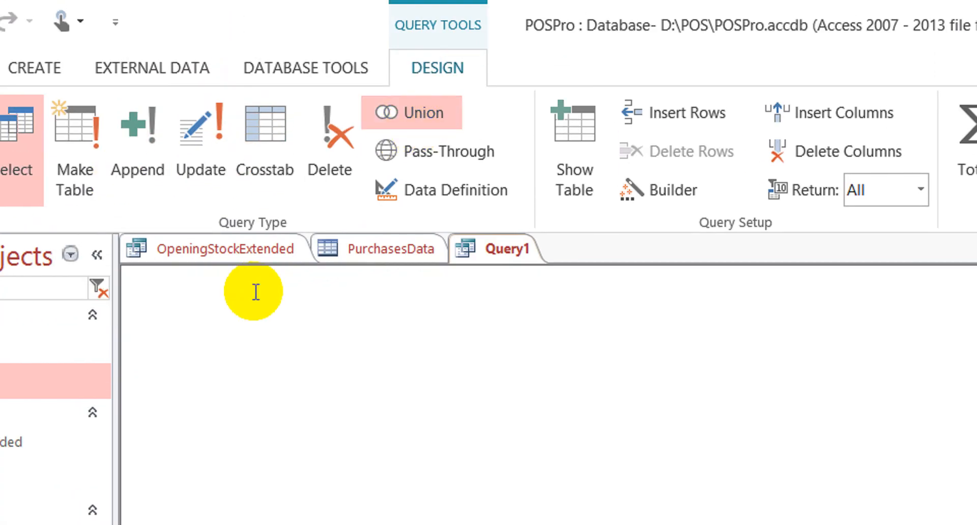
{"action": "type", "text": "select Date0,Employeeid,Payment,DirectDeduction as Deduction from LoanDataExtended UNION ALL select Date0,Employeeid,LoanAdvanceContra as Payment,Loan as Deduction from SalaryDataExtended ORDER BY date0;"}
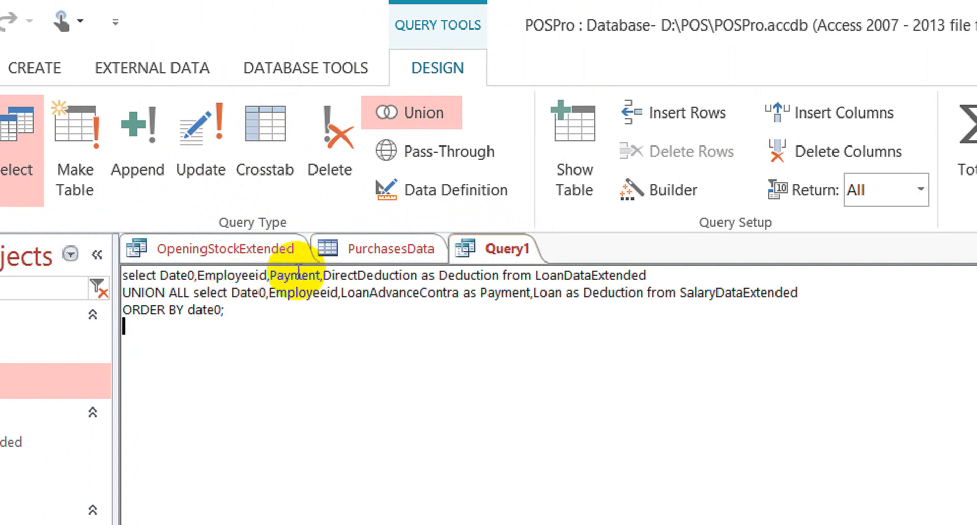
Step: Check the fields of OpeningStockExtended and PurchasesData, and replace Employeeid with ProductID in Query1's first SELECT
{"action": "left_click", "coordinate": [243, 276]}
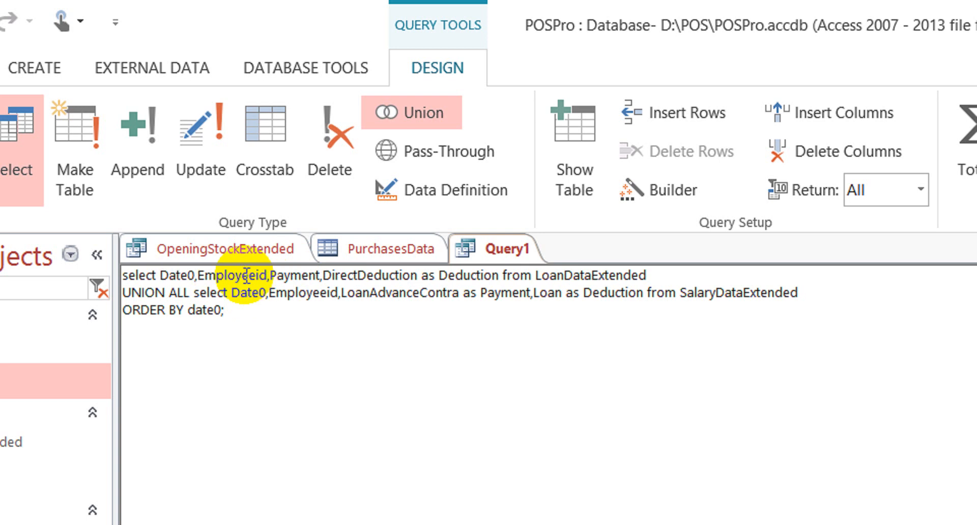
{"action": "left_click", "coordinate": [249, 249]}
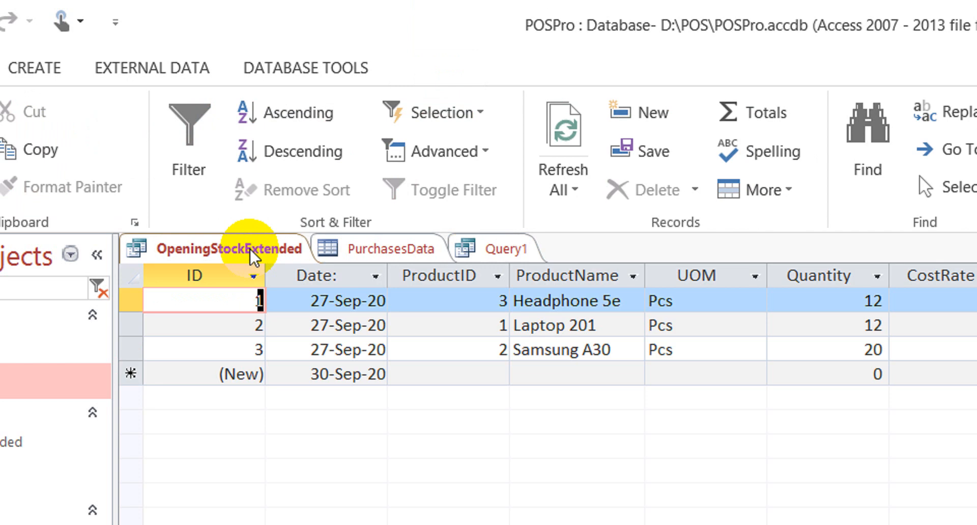
{"action": "left_click", "coordinate": [411, 252]}
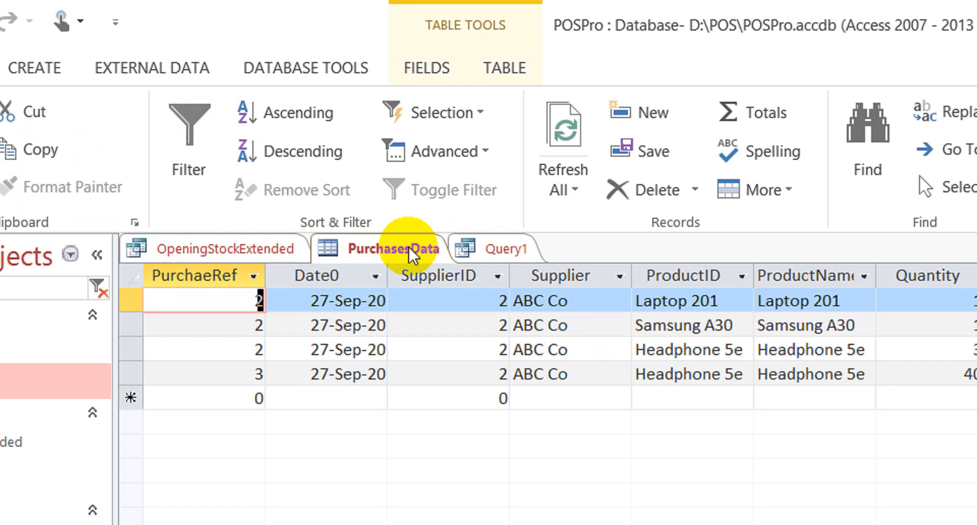
{"action": "left_click", "coordinate": [511, 253]}
{"action": "double_click", "coordinate": [233, 276]}
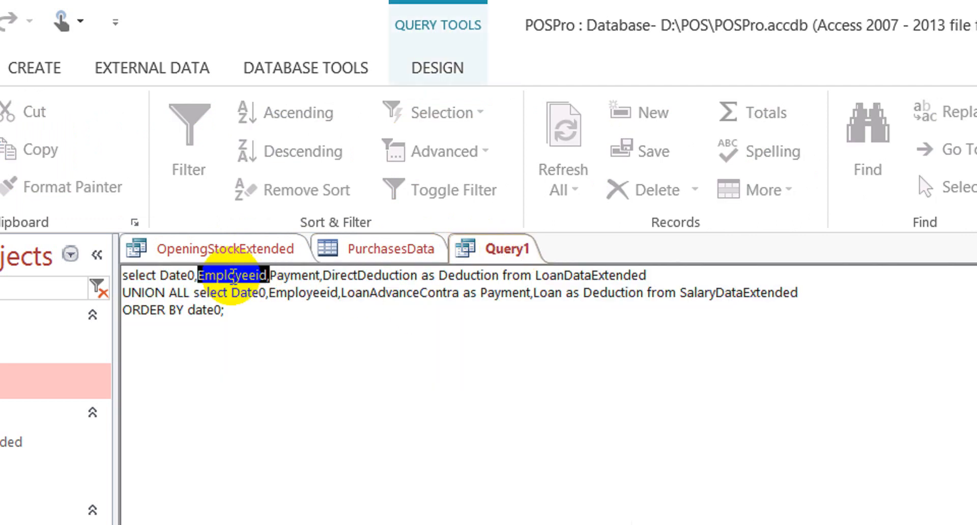
{"action": "type", "text": "P"}
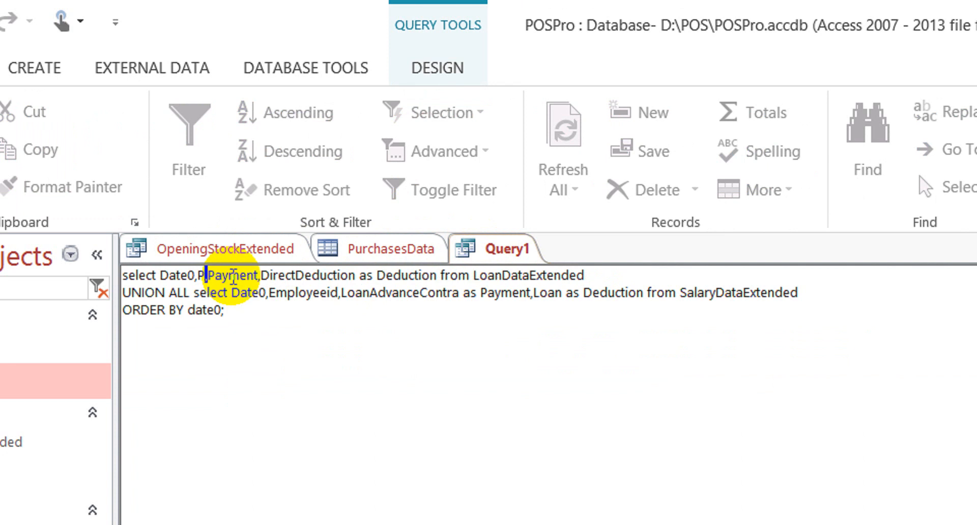
{"action": "type", "text": "ro"}
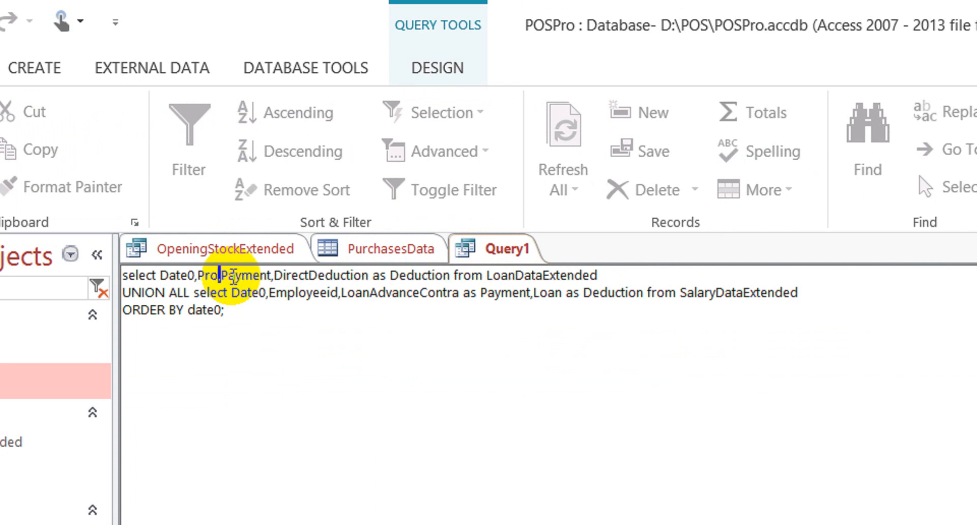
{"action": "type", "text": "ductID"}
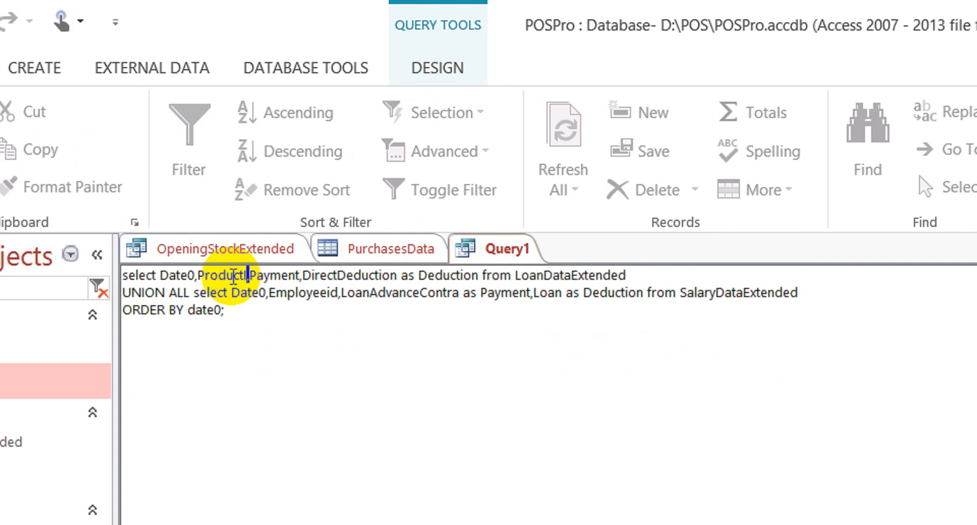
Step: Replace the Payment field with ProductNamet in the first SELECT
{"action": "key", "text": "shift+Right"}
{"action": "key", "text": "shift+Right"}
{"action": "key", "text": "shift+Right"}
{"action": "key", "text": "shift+Right"}
{"action": "key", "text": "shift+Right"}
{"action": "key", "text": "shift+Right"}
{"action": "type", "text": "Product"}
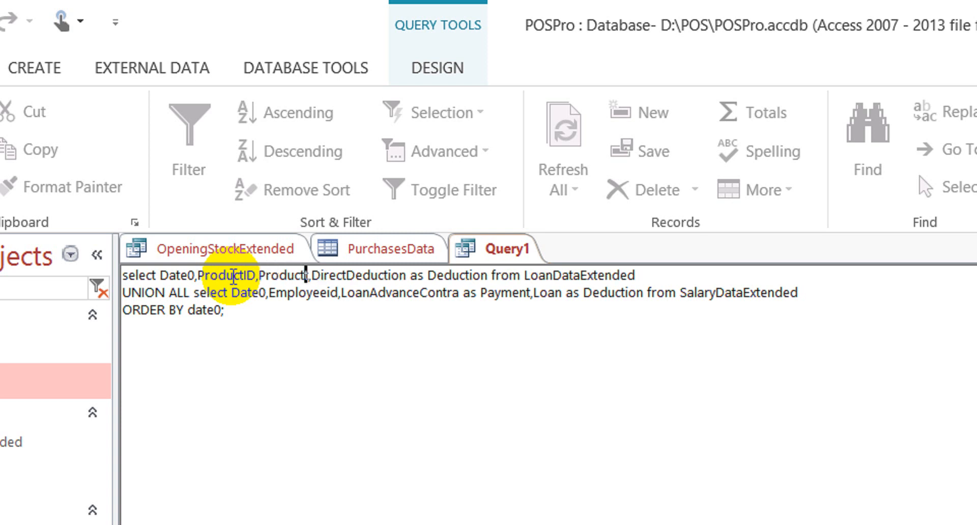
{"action": "type", "text": "Name"}
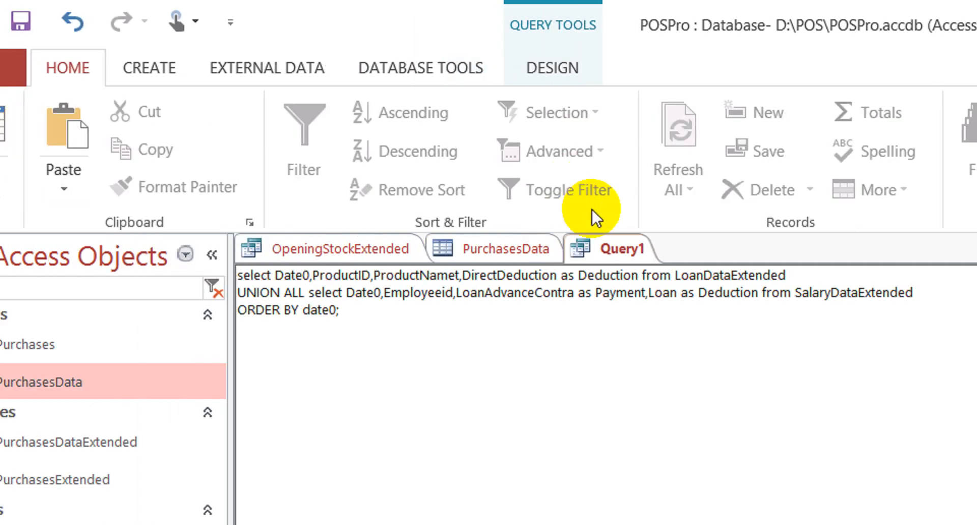
Step: Check the PurchasesData fields and replace DirectDeduction with quantity in Query1's first SELECT
{"action": "left_click", "coordinate": [528, 247]}
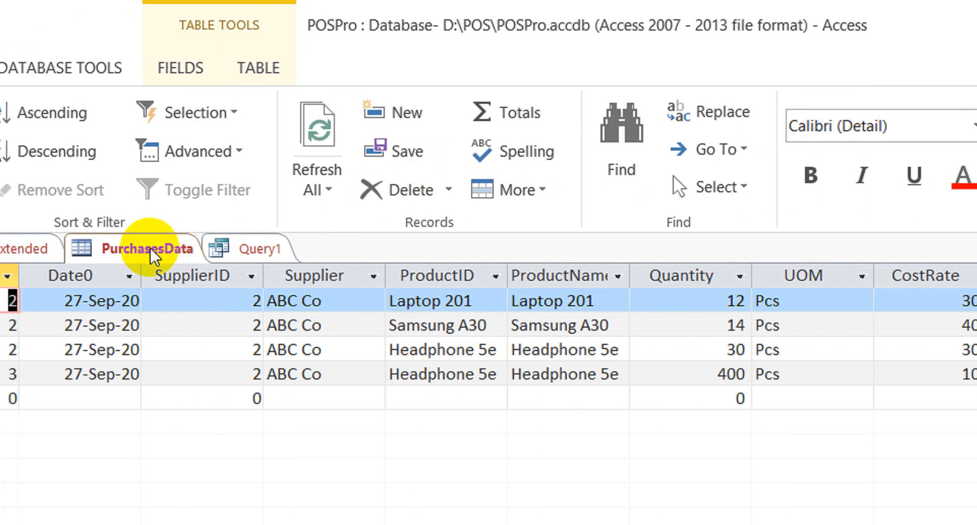
{"action": "left_click", "coordinate": [266, 251]}
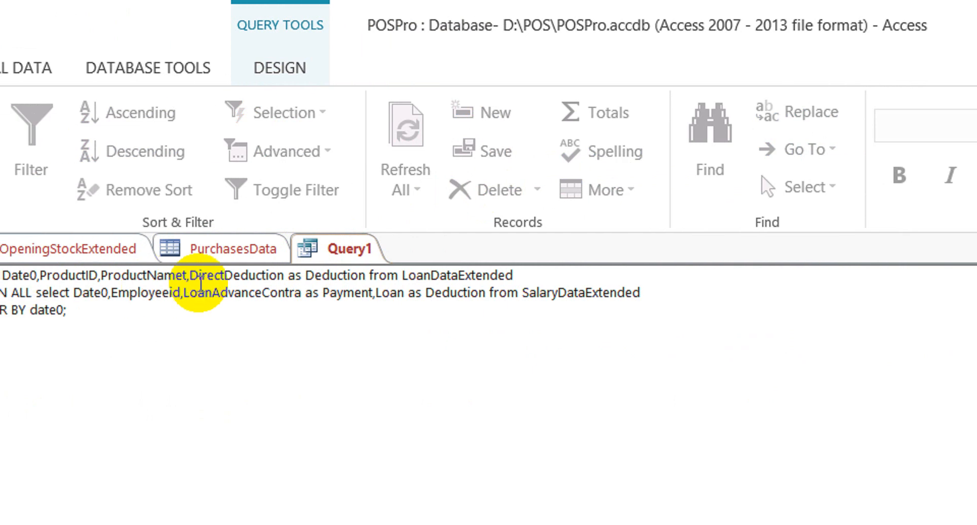
{"action": "double_click", "coordinate": [214, 274]}
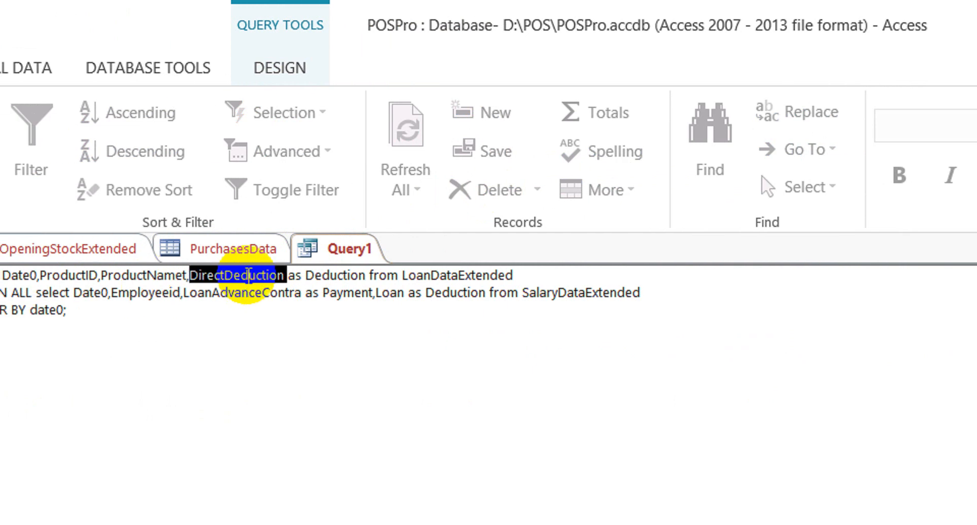
{"action": "type", "text": "qua"}
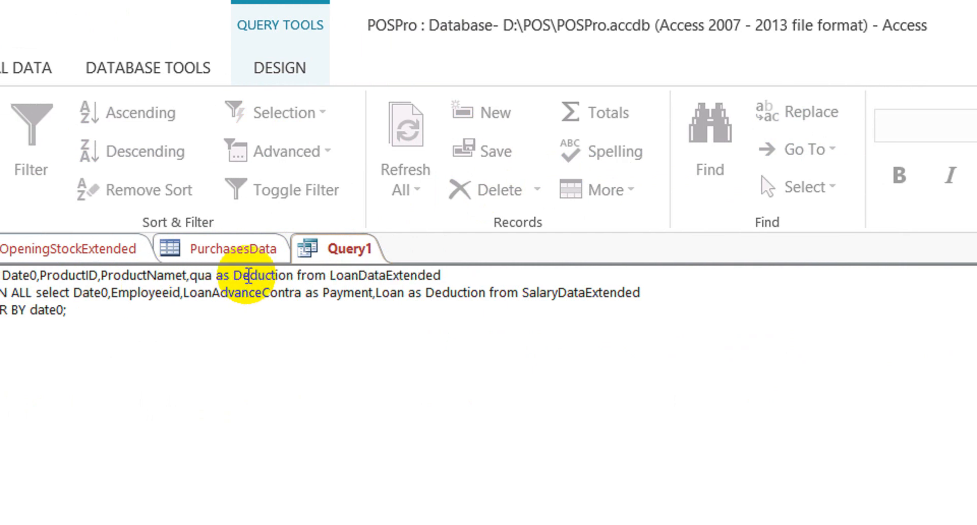
{"action": "type", "text": "n"}
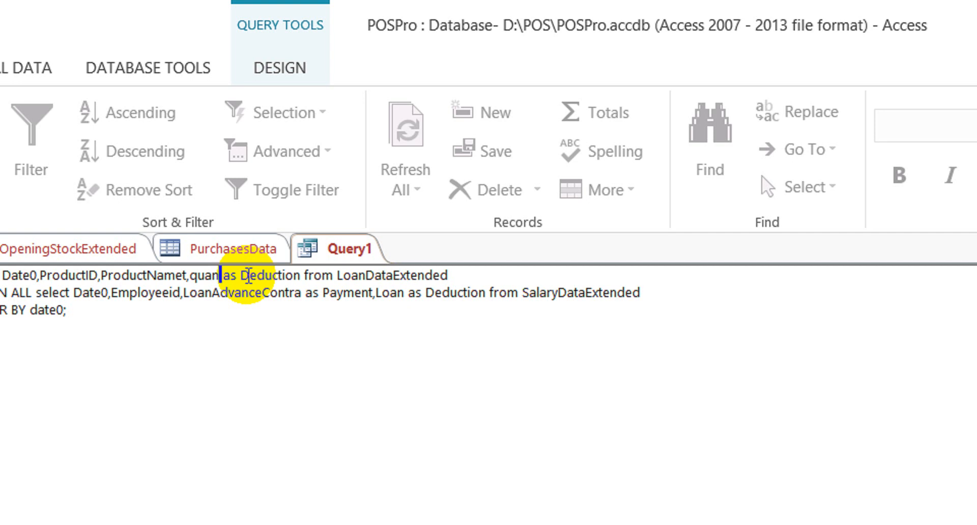
{"action": "type", "text": "tit"}
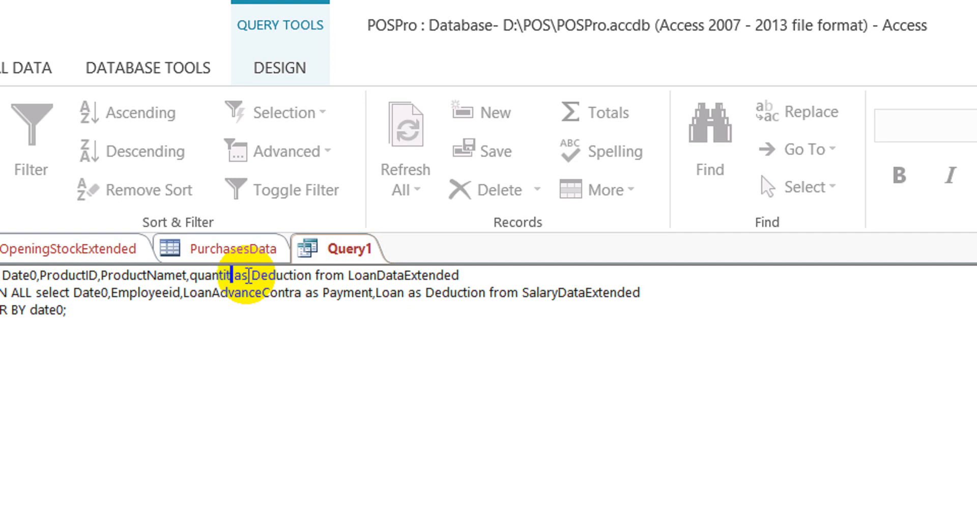
{"action": "type", "text": "y"}
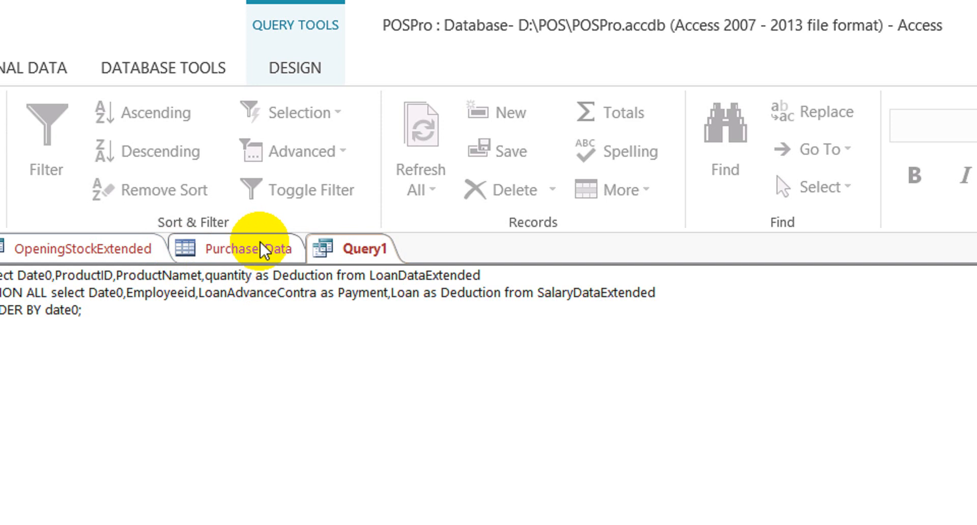
Step: Remove the "as Deduction" alias after quantity in the first SELECT and add a comma for another field
{"action": "key", "text": "Delete"}
{"action": "key", "text": "Delete"}
{"action": "key", "text": "Delete"}
{"action": "key", "text": "Delete"}
{"action": "key", "text": "Delete"}
{"action": "key", "text": "Delete"}
{"action": "key", "text": "Delete"}
{"action": "key", "text": "Delete"}
{"action": "key", "text": "Delete"}
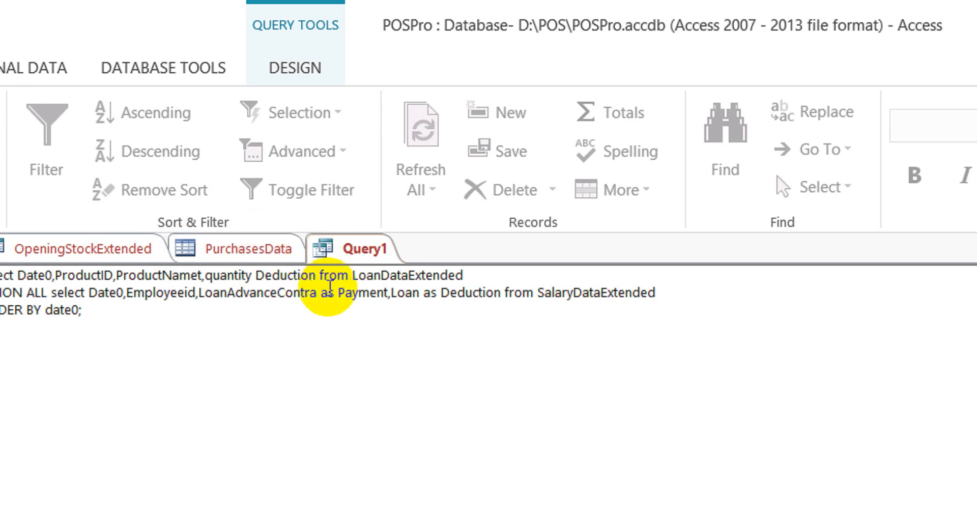
{"action": "key", "text": "Delete"}
{"action": "key", "text": "Delete"}
{"action": "key", "text": "Delete"}
{"action": "key", "text": "Delete"}
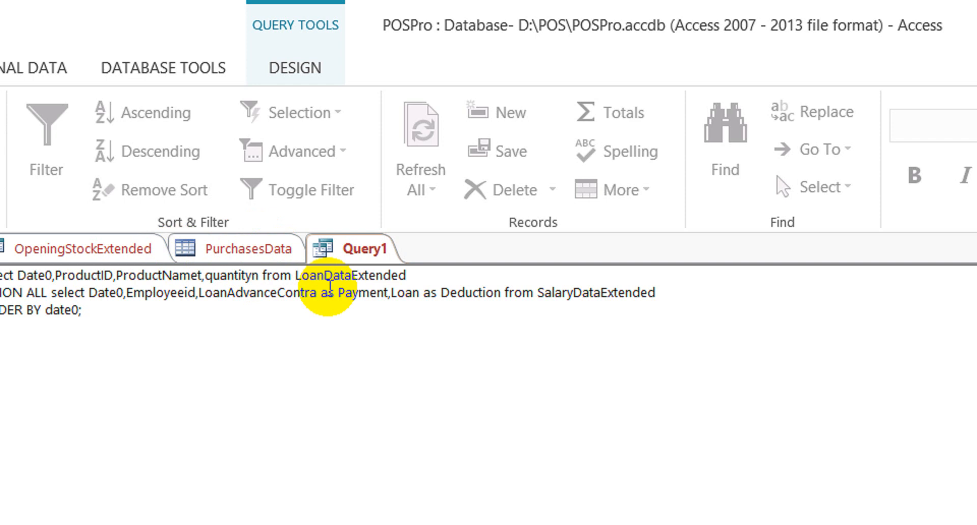
{"action": "type", "text": ","}
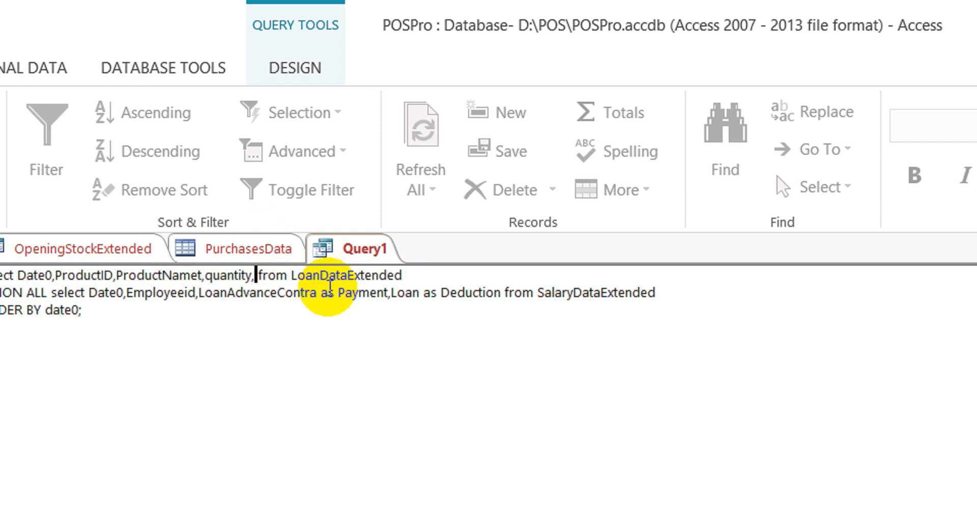
Step: Check the PurchasesData fields and add uom, costrate and salesrate after quantity in Query1's first SELECT
{"action": "left_click", "coordinate": [274, 250]}
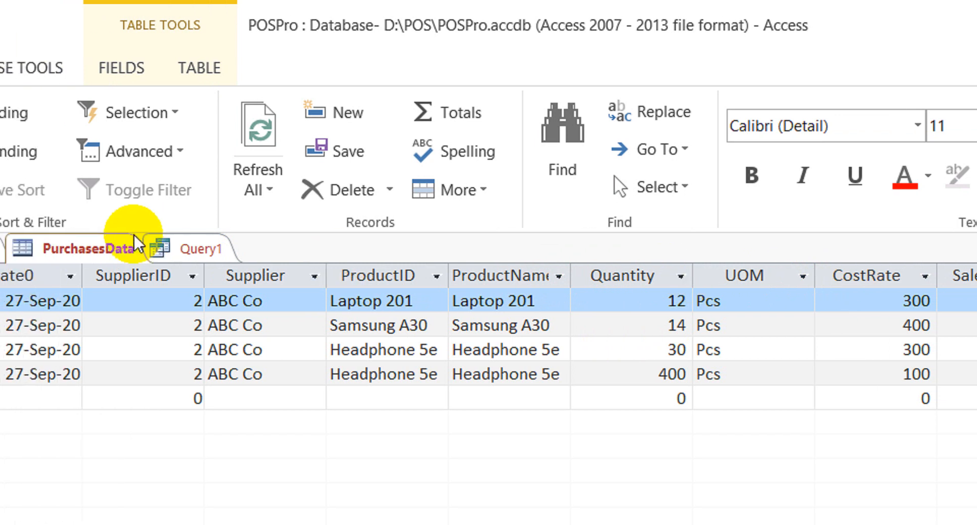
{"action": "left_click", "coordinate": [201, 248]}
{"action": "type", "text": "uom"}
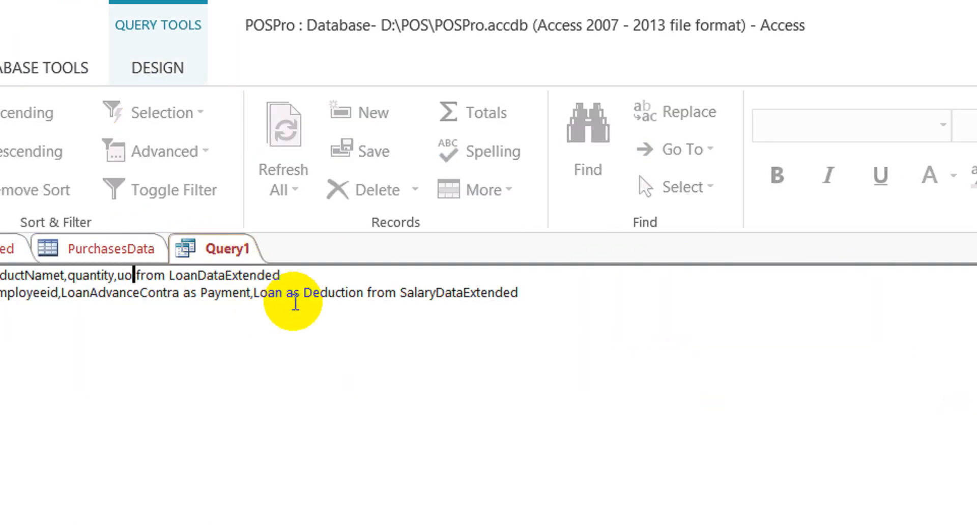
{"action": "type", "text": ",cost"}
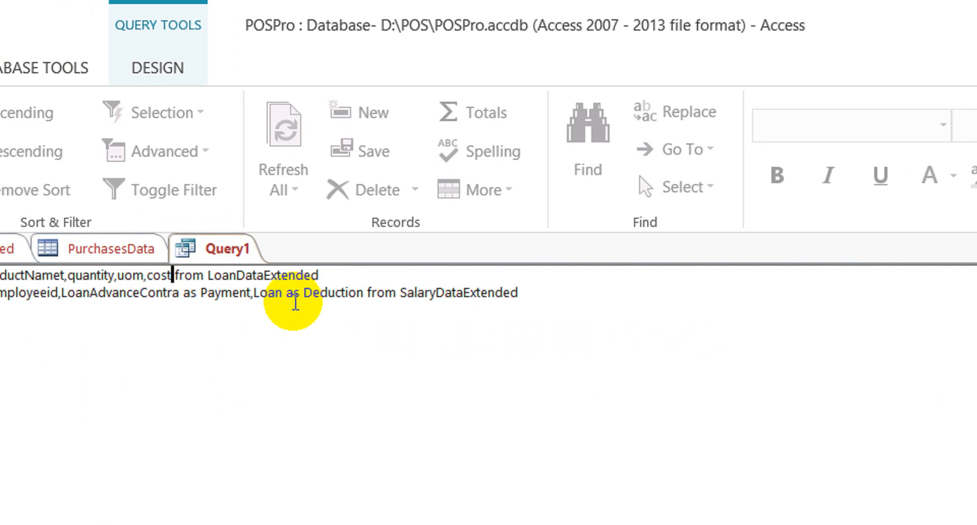
{"action": "type", "text": "rate,sales"}
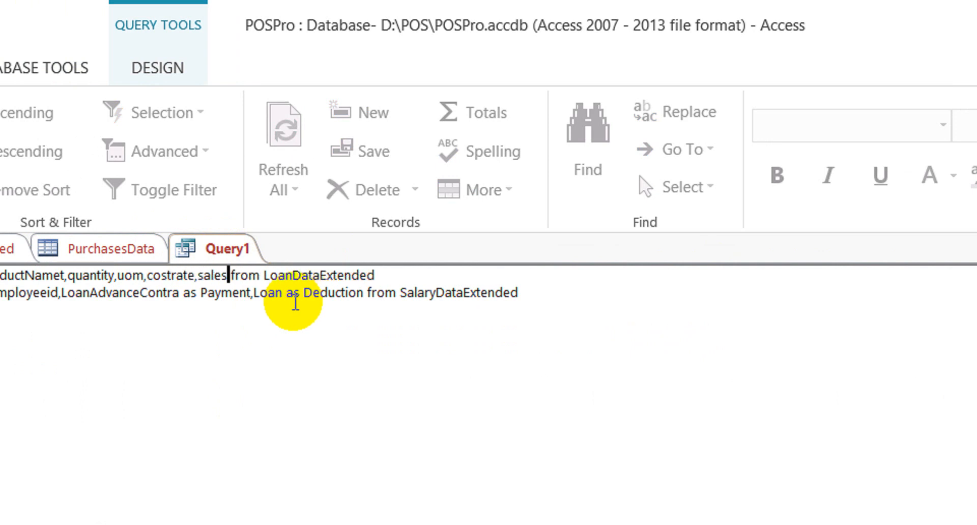
{"action": "type", "text": "rate"}
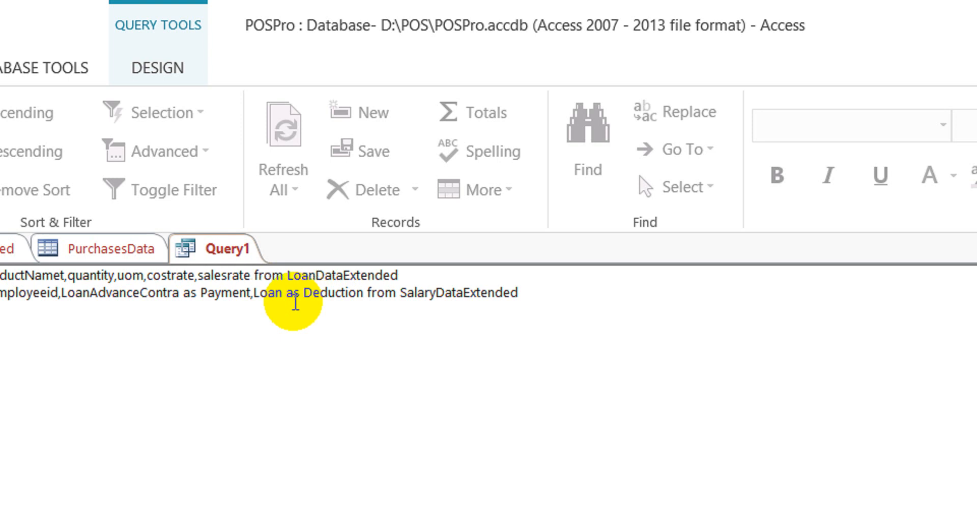
{"action": "type", "text": ","}
Step: Check PurchasesData again and add barcode as the last field of Query1's first SELECT
{"action": "left_click", "coordinate": [129, 248]}
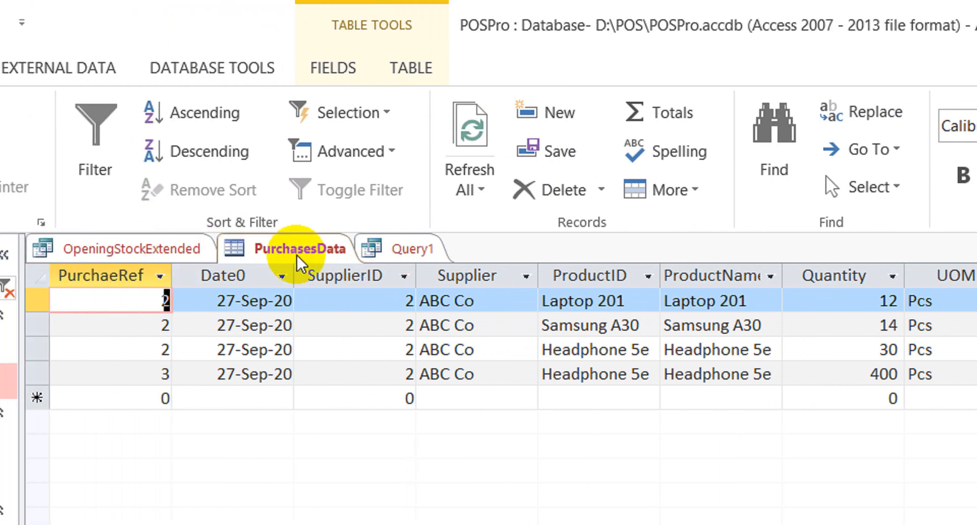
{"action": "left_click", "coordinate": [395, 250]}
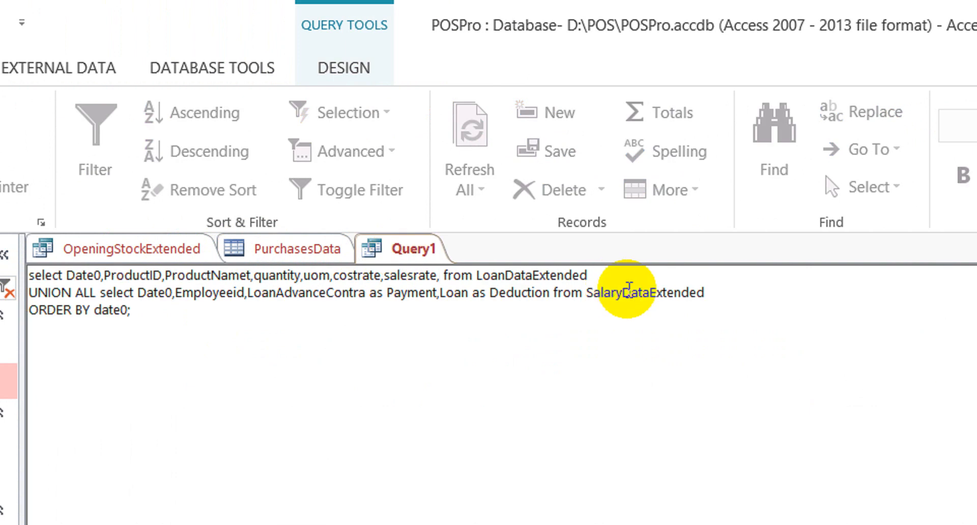
{"action": "type", "text": "barcod"}
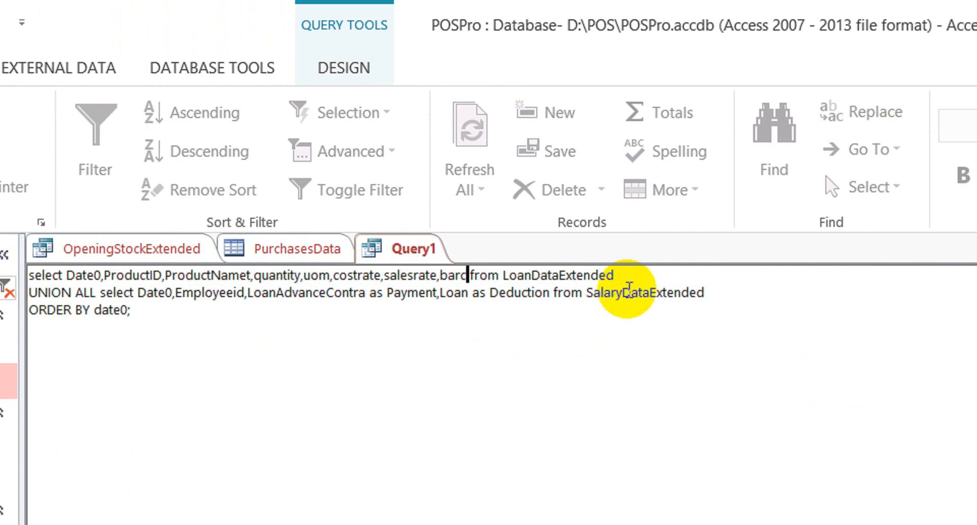
{"action": "type", "text": "e"}
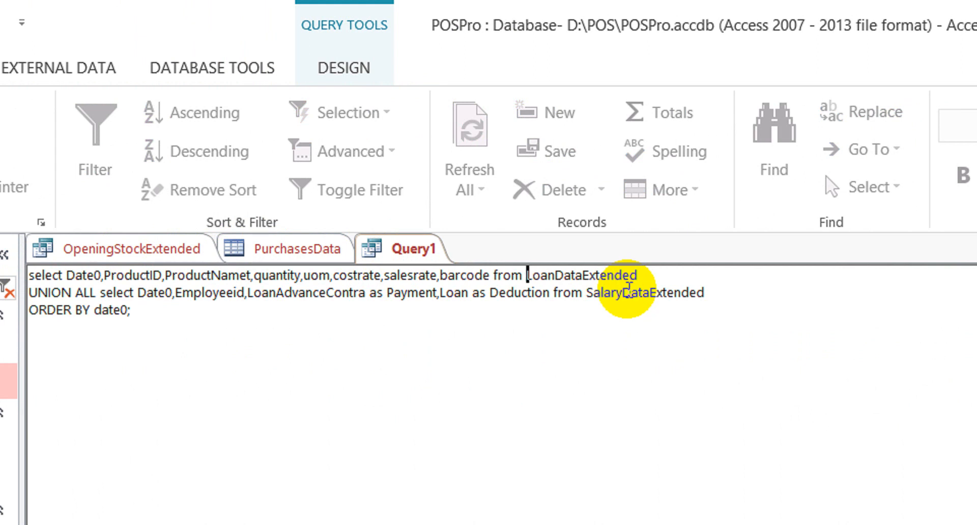
Step: Replace LoanDataExtended with PurchasesDataExtended as the source of Query1's first SELECT, copying the name from the existing query
{"action": "key", "text": "shift+Right"}
{"action": "key", "text": "shift+Right"}
{"action": "key", "text": "shift+Right"}
{"action": "key", "text": "shift+Right"}
{"action": "key", "text": "shift+Right"}
{"action": "key", "text": "shift+Right"}
{"action": "key", "text": "shift+Right"}
{"action": "key", "text": "shift+Right"}
{"action": "key", "text": "shift+Right"}
{"action": "key", "text": "shift+Right"}
{"action": "key", "text": "shift+Right"}
{"action": "key", "text": "shift+Right"}
{"action": "key", "text": "shift+Right"}
{"action": "key", "text": "shift+Right"}
{"action": "key", "text": "shift+Right"}
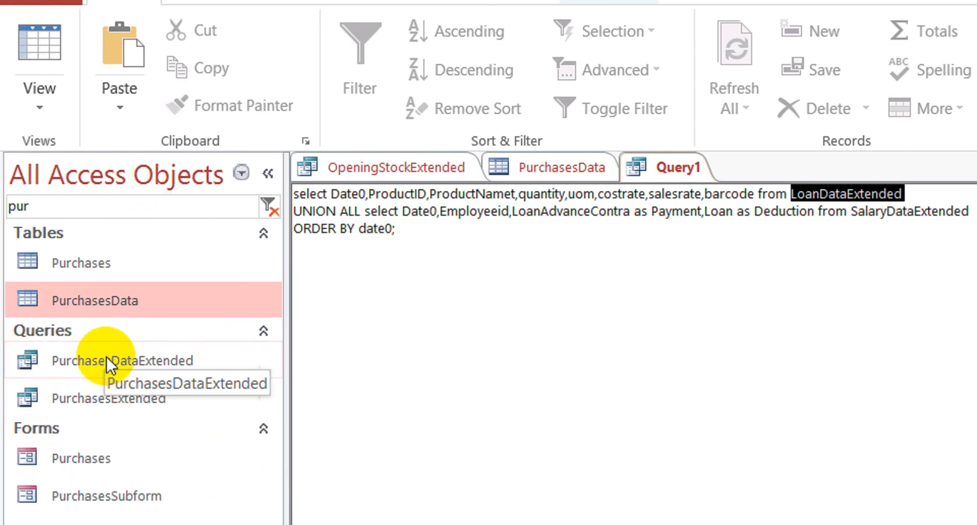
{"action": "left_click", "coordinate": [106, 356]}
{"action": "left_click", "coordinate": [106, 356]}
{"action": "key", "text": "ctrl+c"}
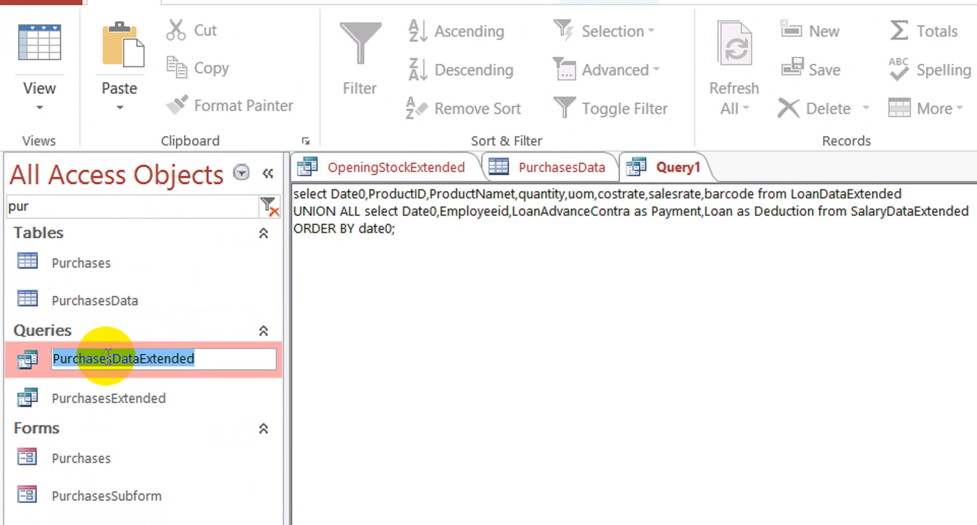
{"action": "double_click", "coordinate": [853, 194]}
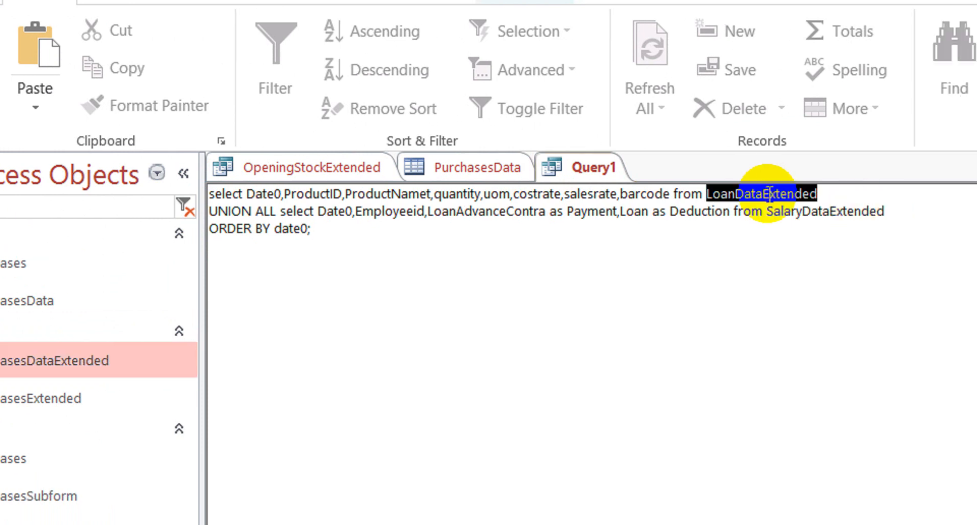
{"action": "key", "text": "ctrl+v"}
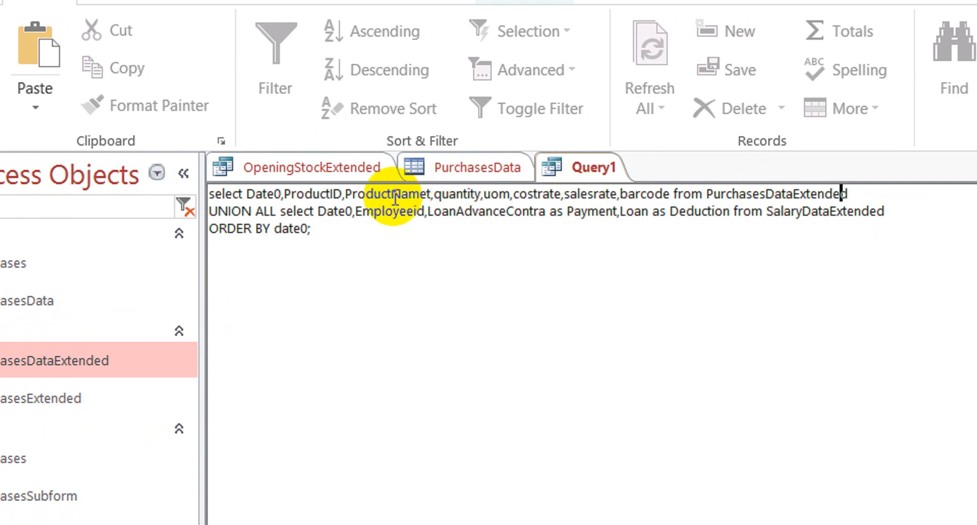
Step: Copy the first SELECT's field list and from clause over everything after "UNION ALL select" in the second SELECT
{"action": "key", "text": "shift+Left"}
{"action": "key", "text": "shift+Left"}
{"action": "key", "text": "shift+Left"}
{"action": "key", "text": "shift+Left"}
{"action": "key", "text": "shift+Left"}
{"action": "key", "text": "shift+Left"}
{"action": "key", "text": "shift+Left"}
{"action": "key", "text": "shift+Left"}
{"action": "key", "text": "shift+Left"}
{"action": "key", "text": "shift+Left"}
{"action": "key", "text": "shift+Left"}
{"action": "key", "text": "shift+Left"}
{"action": "key", "text": "shift+Left"}
{"action": "key", "text": "shift+Left"}
{"action": "key", "text": "shift+Left"}
{"action": "key", "text": "shift+Left"}
{"action": "key", "text": "shift+Left"}
{"action": "key", "text": "shift+Left"}
{"action": "key", "text": "shift+Left"}
{"action": "key", "text": "shift+Left"}
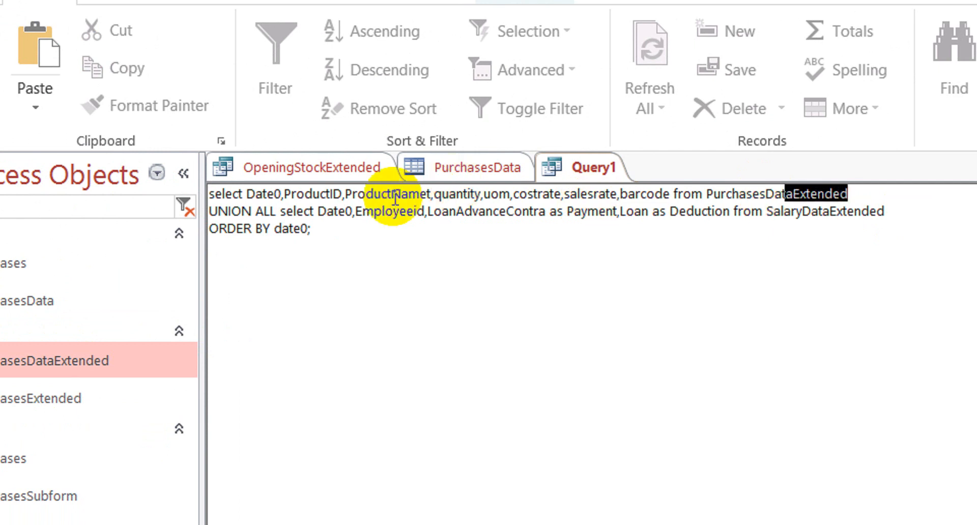
{"action": "key", "text": "shift+Left"}
{"action": "key", "text": "shift+Left"}
{"action": "key", "text": "shift+Left"}
{"action": "key", "text": "shift+Left"}
{"action": "key", "text": "shift+Left"}
{"action": "key", "text": "shift+Left"}
{"action": "key", "text": "shift+Left"}
{"action": "key", "text": "shift+Left"}
{"action": "key", "text": "shift+Left"}
{"action": "key", "text": "shift+Left"}
{"action": "key", "text": "shift+Left"}
{"action": "key", "text": "shift+Left"}
{"action": "key", "text": "shift+Left"}
{"action": "key", "text": "shift+Left"}
{"action": "key", "text": "shift+Left"}
{"action": "key", "text": "shift+Left"}
{"action": "key", "text": "shift+Left"}
{"action": "key", "text": "shift+Left"}
{"action": "key", "text": "shift+Left"}
{"action": "key", "text": "shift+Left"}
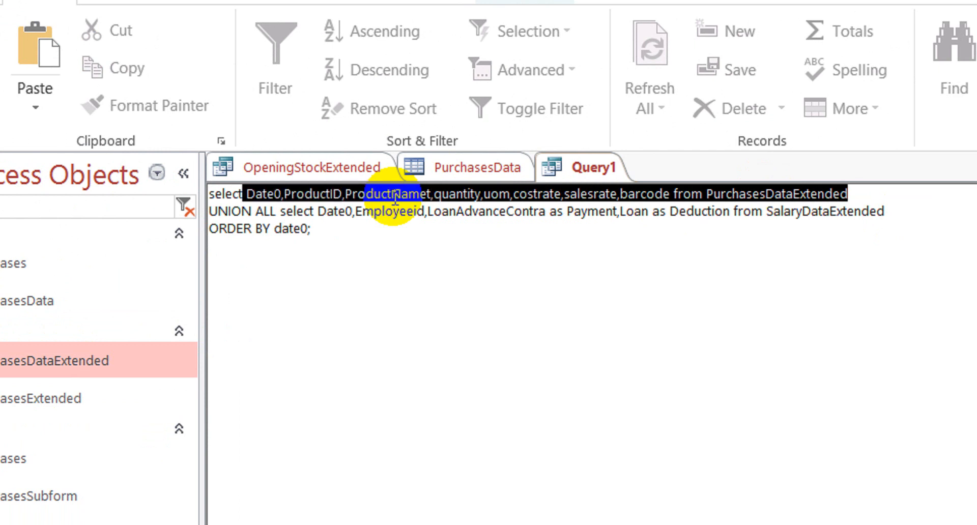
{"action": "key", "text": "Down"}
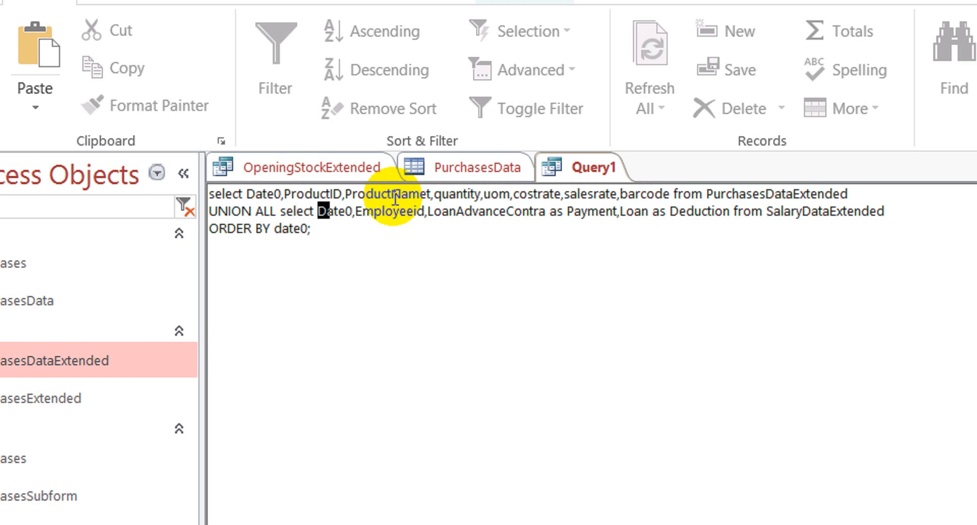
{"action": "key", "text": "shift+Right"}
{"action": "key", "text": "shift+Right"}
{"action": "key", "text": "shift+Right"}
{"action": "key", "text": "shift+Right"}
{"action": "key", "text": "shift+Right"}
{"action": "key", "text": "shift+Right"}
{"action": "key", "text": "shift+Right"}
{"action": "key", "text": "shift+Right"}
{"action": "key", "text": "shift+Right"}
{"action": "key", "text": "shift+Right"}
{"action": "key", "text": "shift+Right"}
{"action": "key", "text": "shift+Right"}
{"action": "key", "text": "shift+Right"}
{"action": "key", "text": "shift+Right"}
{"action": "key", "text": "shift+Right"}
{"action": "key", "text": "shift+Right"}
{"action": "key", "text": "shift+Right"}
{"action": "key", "text": "shift+Right"}
{"action": "key", "text": "shift+Right"}
{"action": "key", "text": "shift+Right"}
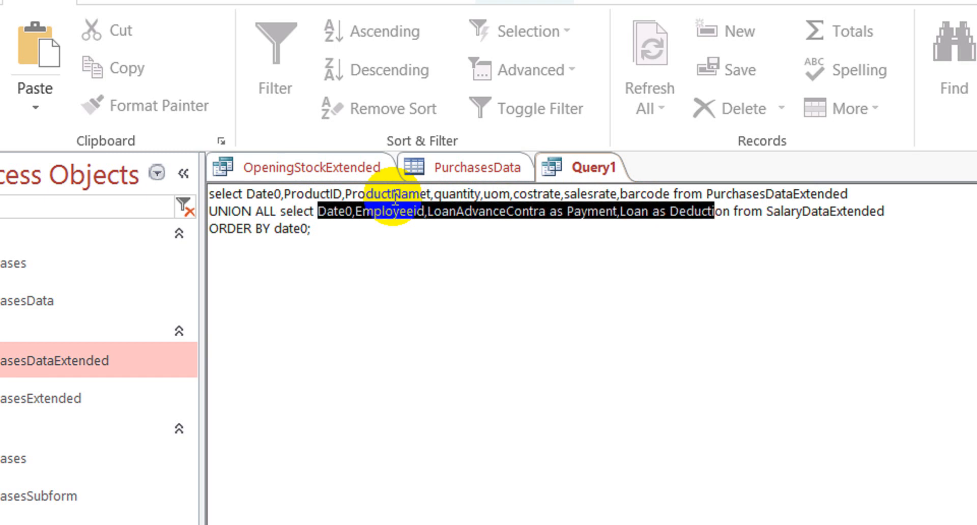
{"action": "key", "text": "shift+Right"}
{"action": "key", "text": "shift+Right"}
{"action": "key", "text": "shift+Right"}
{"action": "key", "text": "shift+Right"}
{"action": "key", "text": "shift+Right"}
{"action": "key", "text": "shift+Right"}
{"action": "key", "text": "shift+Right"}
{"action": "key", "text": "shift+Right"}
{"action": "key", "text": "shift+Right"}
{"action": "key", "text": "shift+Right"}
{"action": "key", "text": "shift+Right"}
{"action": "key", "text": "shift+Right"}
{"action": "key", "text": "shift+Right"}
{"action": "key", "text": "shift+Right"}
{"action": "key", "text": "shift+Right"}
{"action": "key", "text": "shift+Right"}
{"action": "key", "text": "shift+Right"}
{"action": "key", "text": "shift+Right"}
{"action": "key", "text": "shift+Right"}
{"action": "key", "text": "shift+Right"}
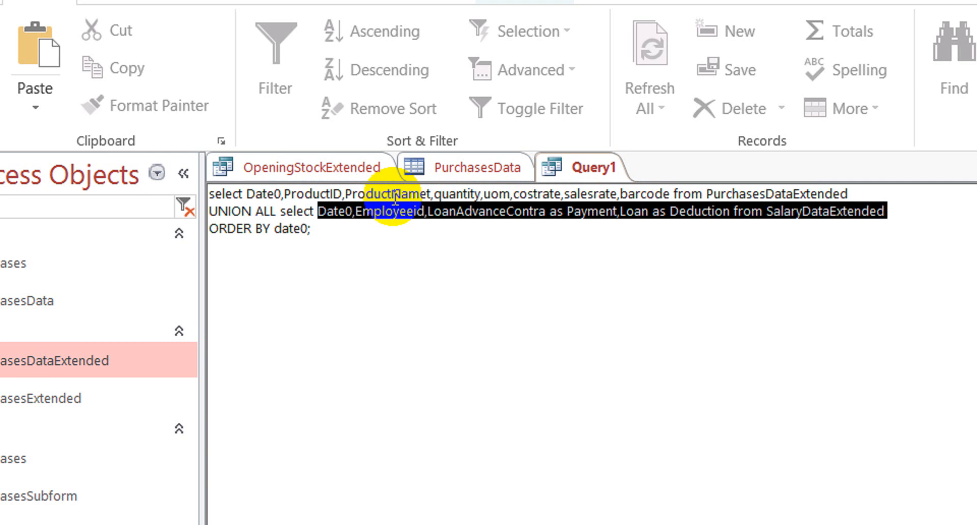
{"action": "type", "text": "Date0,ProductID,ProductNamet,quantity,uom,costrate,salesrate,barcode from PurchasesDataExtended"}
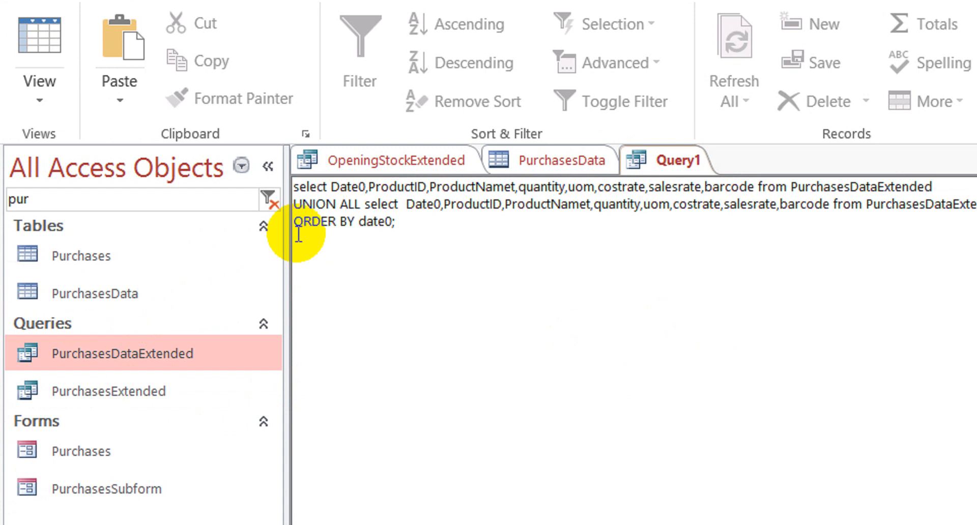
Step: Close the OpeningStockExtended query and the PurchasesData table, leaving Query1 open
{"action": "right_click", "coordinate": [405, 160]}
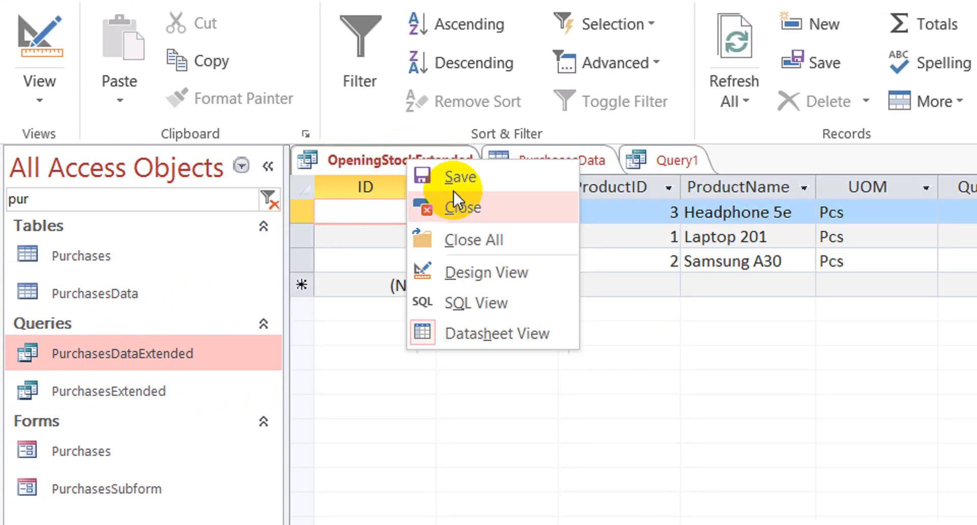
{"action": "left_click", "coordinate": [472, 200]}
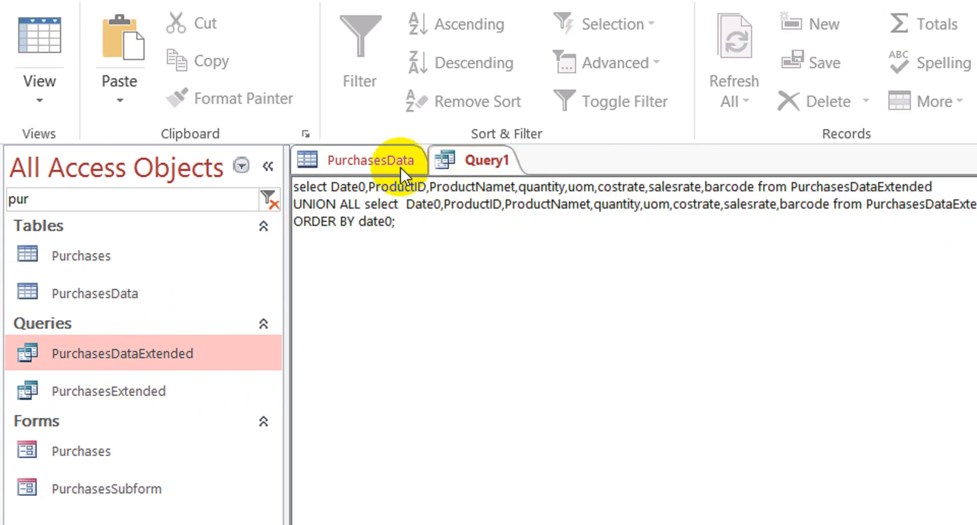
{"action": "right_click", "coordinate": [384, 163]}
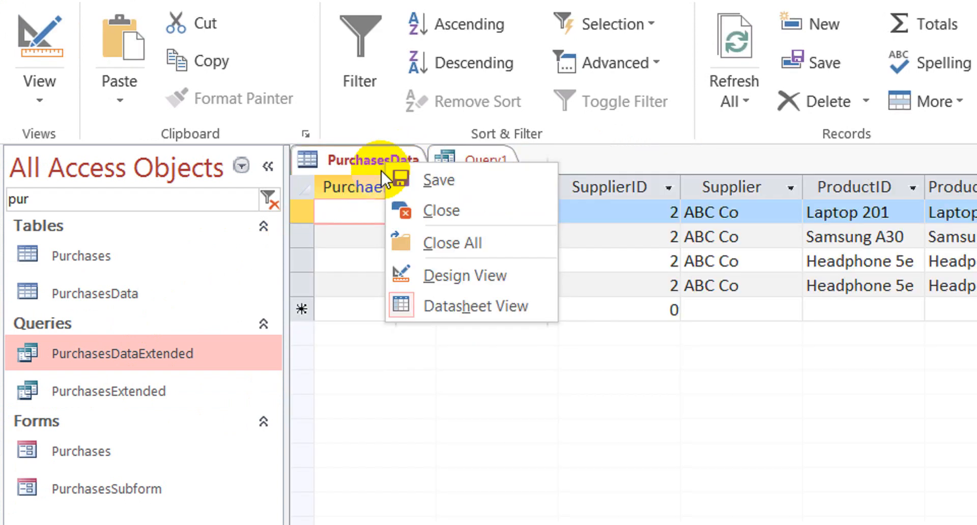
{"action": "left_click", "coordinate": [420, 207]}
Step: Filter the database objects by "op" and replace the second SELECT's source with the copied name OpeningStockExtended
{"action": "left_click_drag", "start_coordinate": [131, 201], "coordinate": [2, 190]}
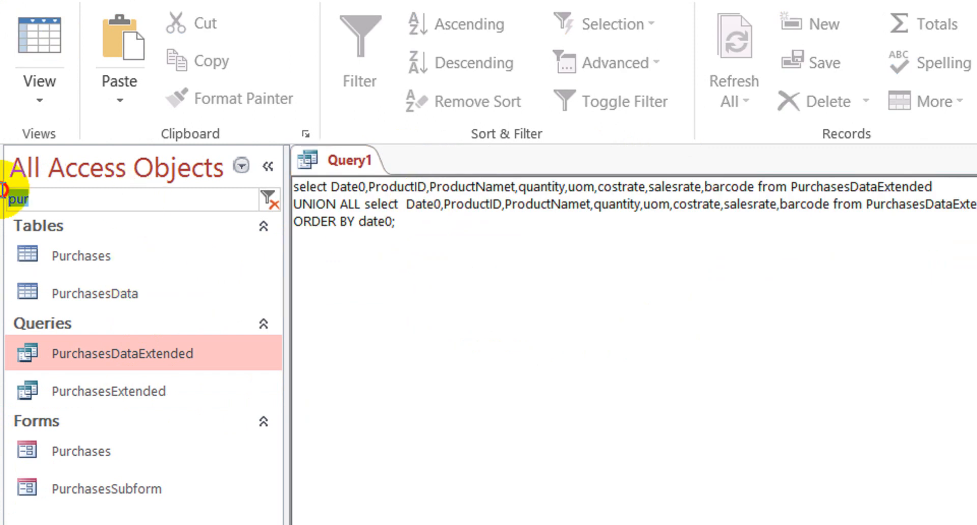
{"action": "type", "text": "op"}
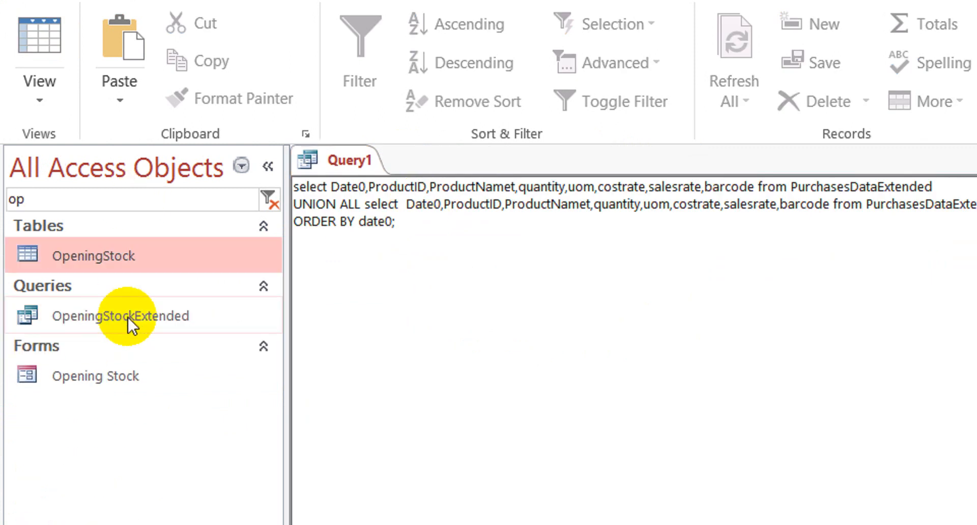
{"action": "left_click", "coordinate": [127, 318]}
{"action": "left_click", "coordinate": [128, 318]}
{"action": "key", "text": "ctrl+c"}
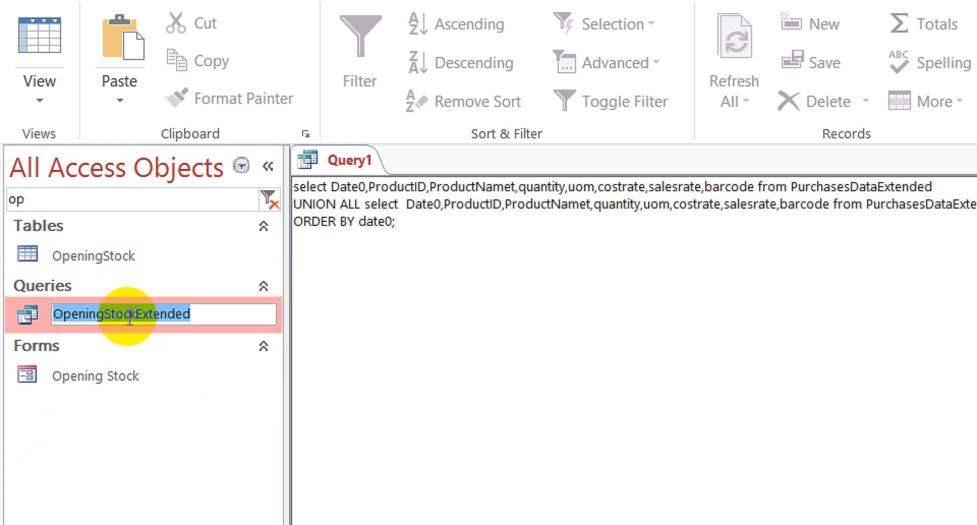
{"action": "double_click", "coordinate": [909, 204]}
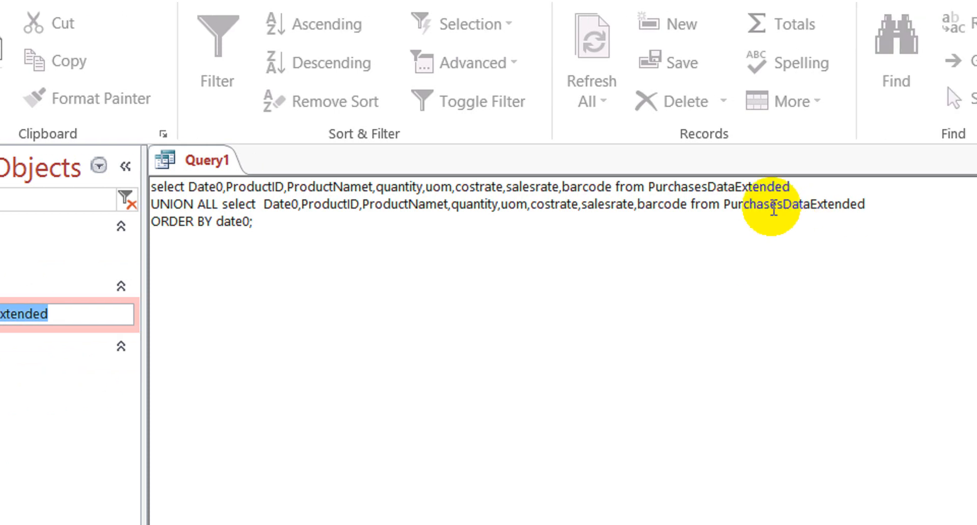
{"action": "key", "text": "ctrl+v"}
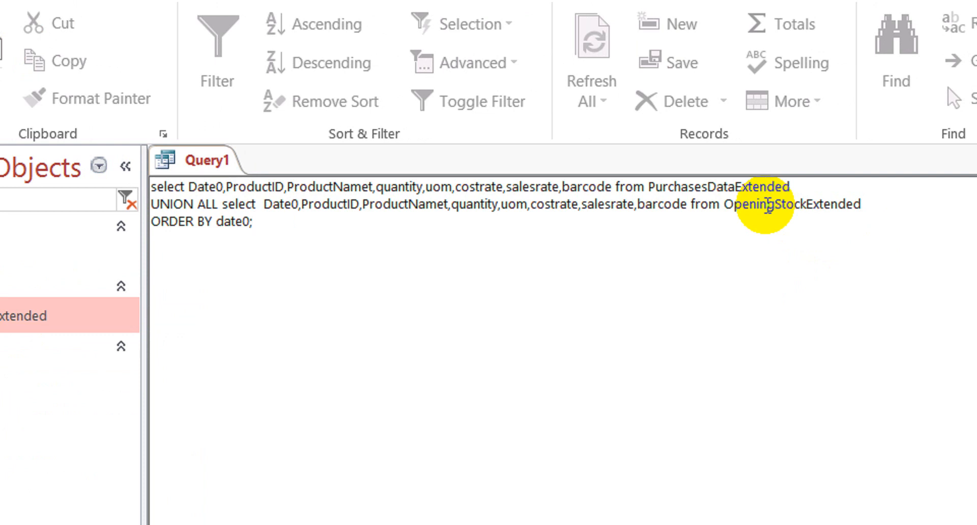
Step: Try running Query1, cancel the parameter request, and correct ProductNamet to ProductName in both SELECT statements
{"action": "left_click", "coordinate": [44, 145]}
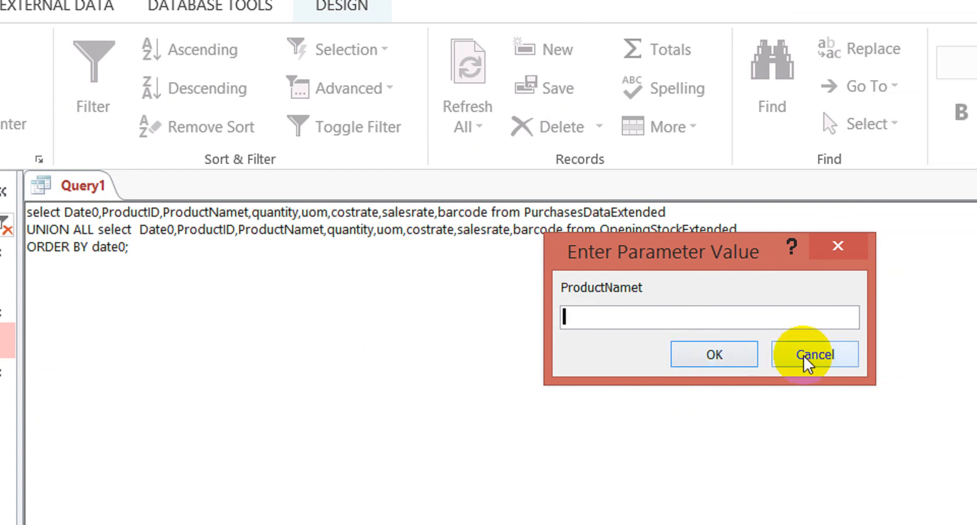
{"action": "left_click", "coordinate": [806, 359]}
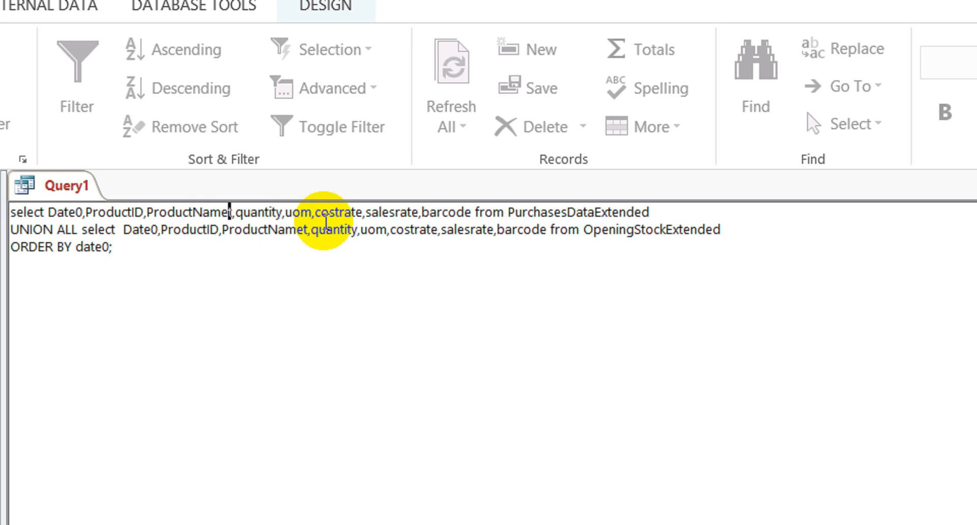
{"action": "key", "text": "BackSpace"}
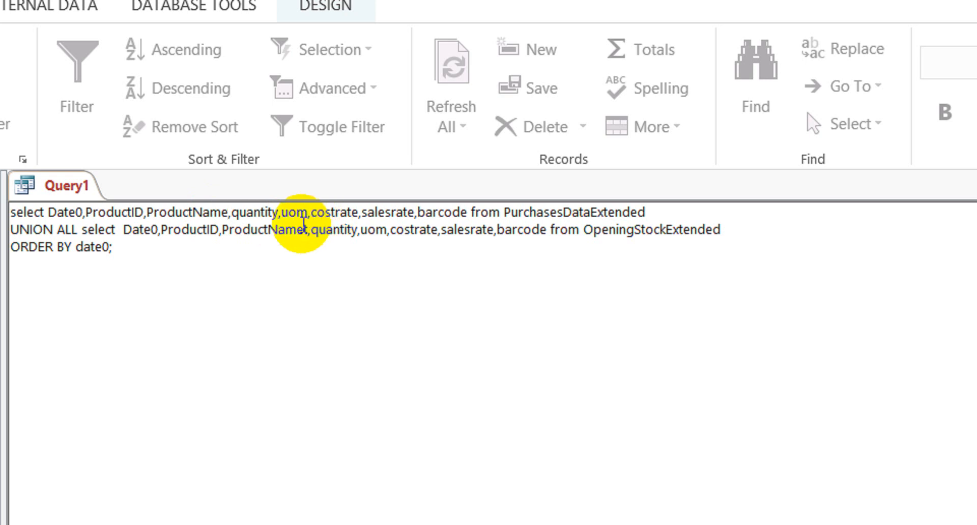
{"action": "left_click", "coordinate": [306, 228]}
{"action": "key", "text": "BackSpace"}
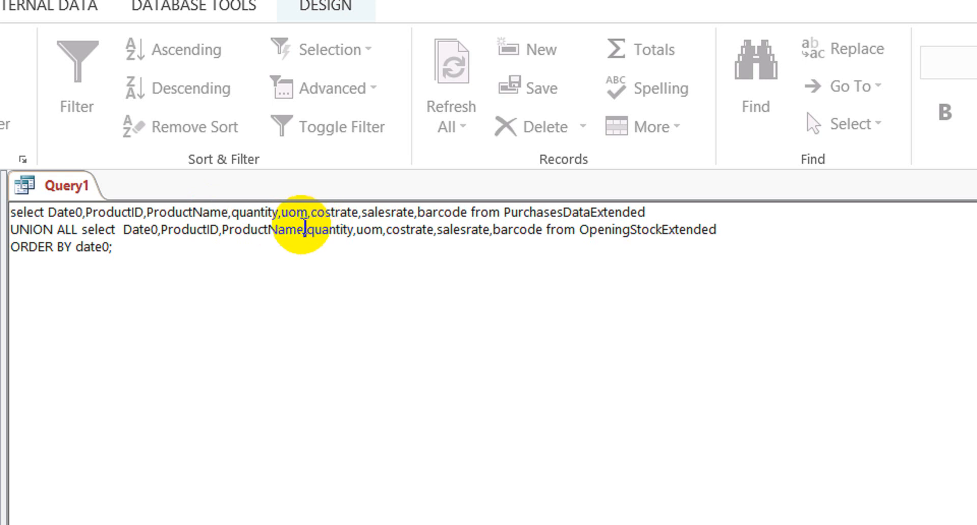
Step: Run the union query and examine the quantity and barcode values of the combined records
{"action": "left_click", "coordinate": [45, 99]}
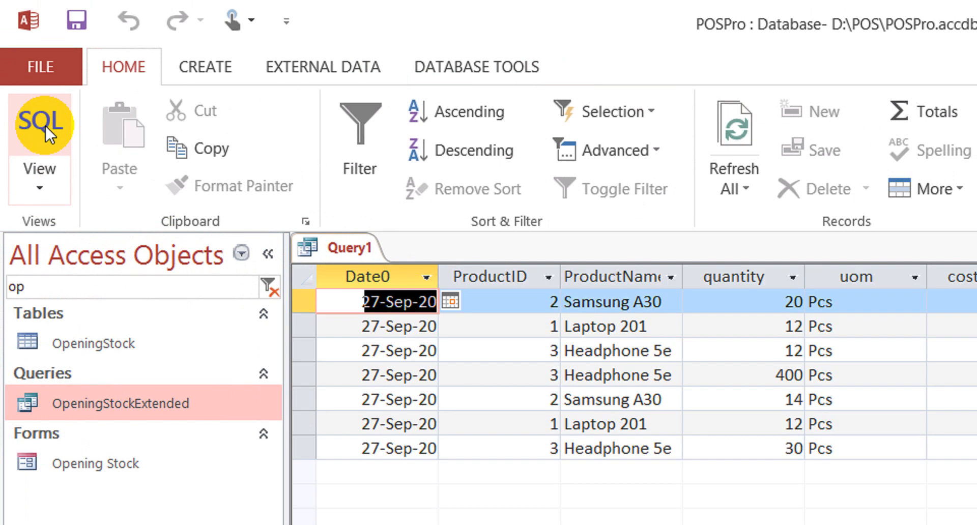
{"action": "left_click", "coordinate": [741, 296]}
{"action": "left_click", "coordinate": [745, 336]}
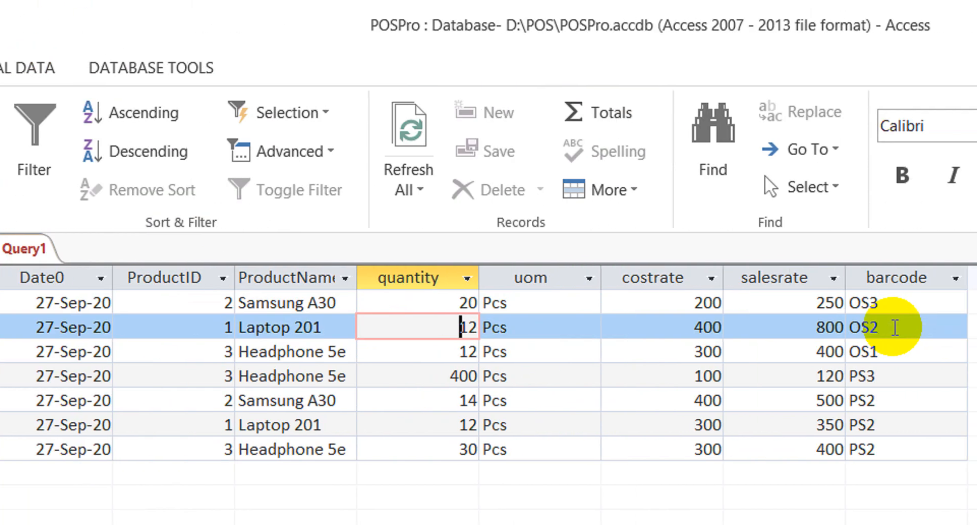
{"action": "left_click", "coordinate": [804, 325]}
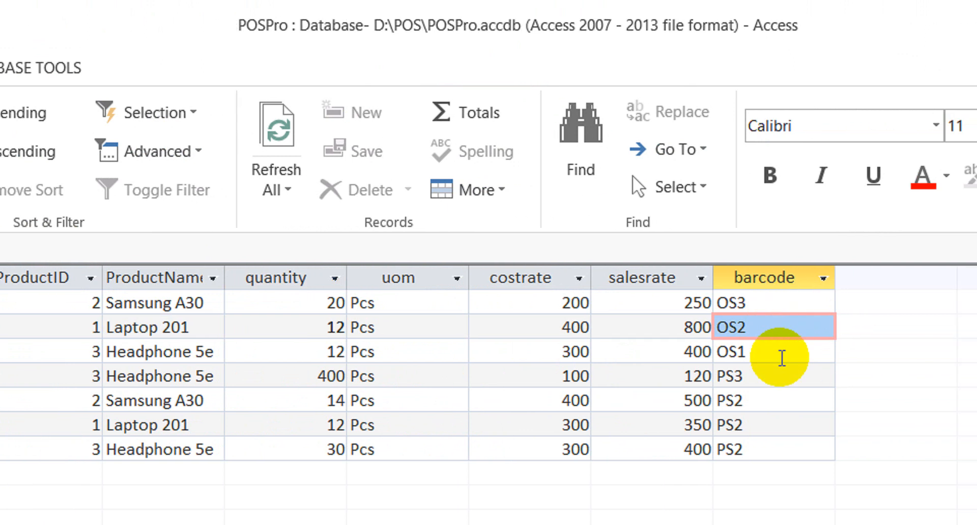
{"action": "left_click", "coordinate": [791, 305]}
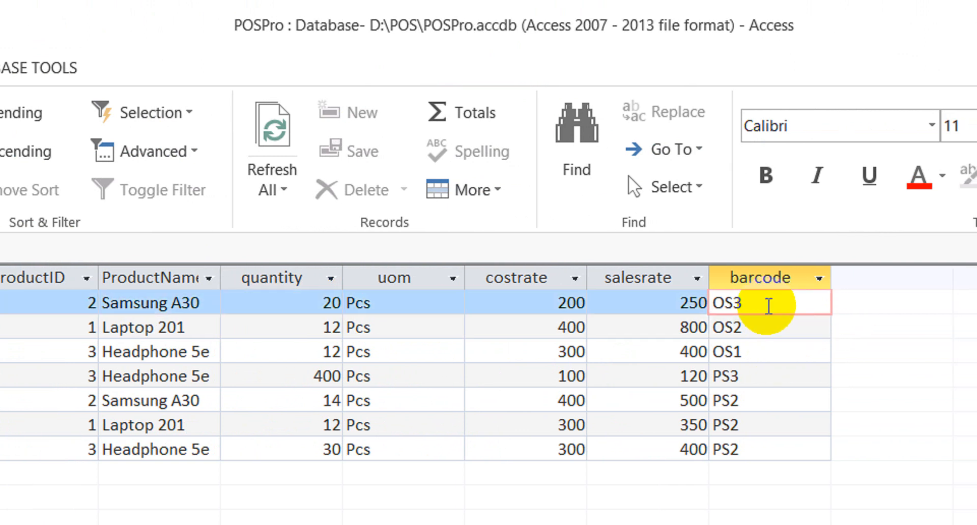
{"action": "key", "text": "alt+Tab"}
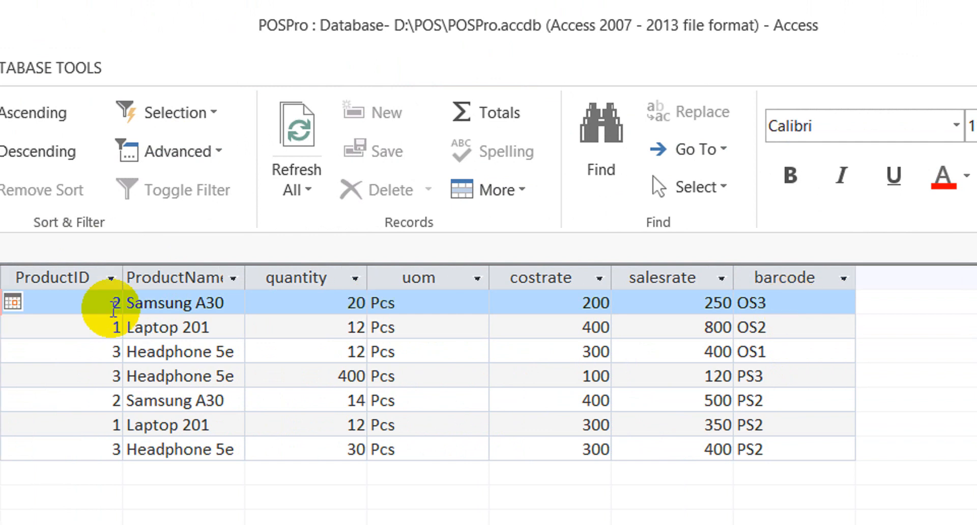
Step: Save the union query under the name StockAvailableUnion
{"action": "key", "text": "ctrl+s"}
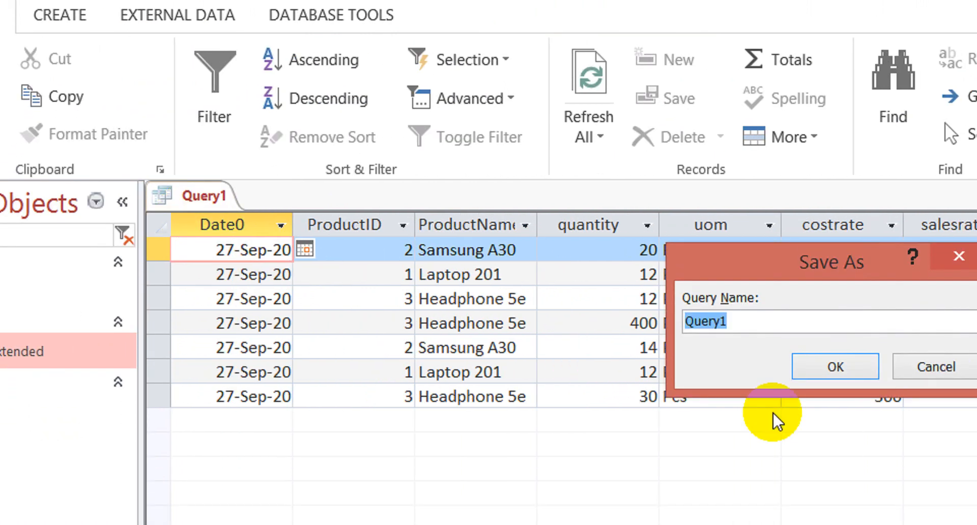
{"action": "type", "text": "s"}
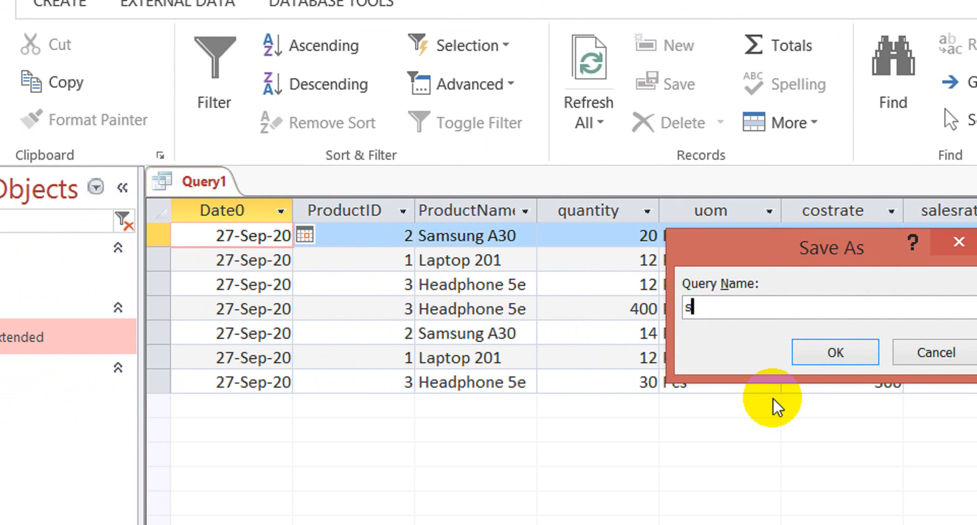
{"action": "type", "text": "Stock"}
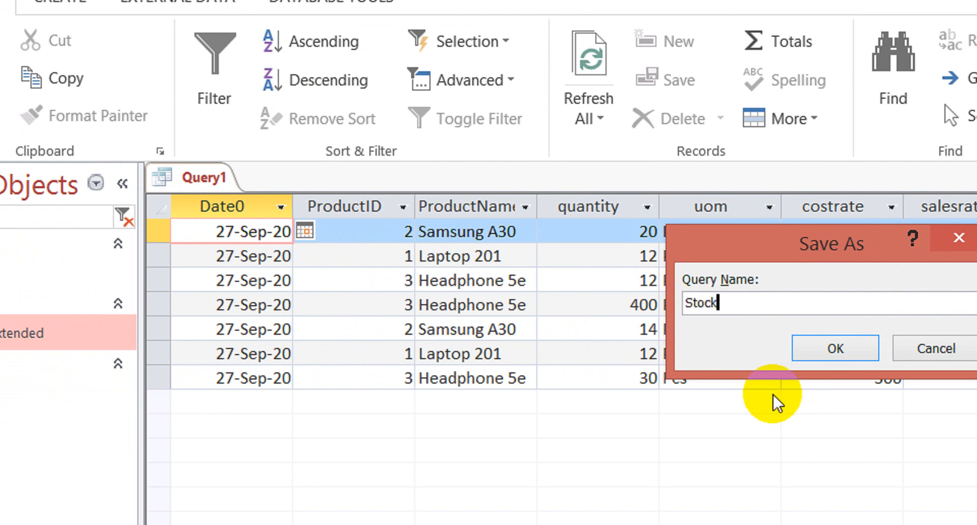
{"action": "type", "text": "Available"}
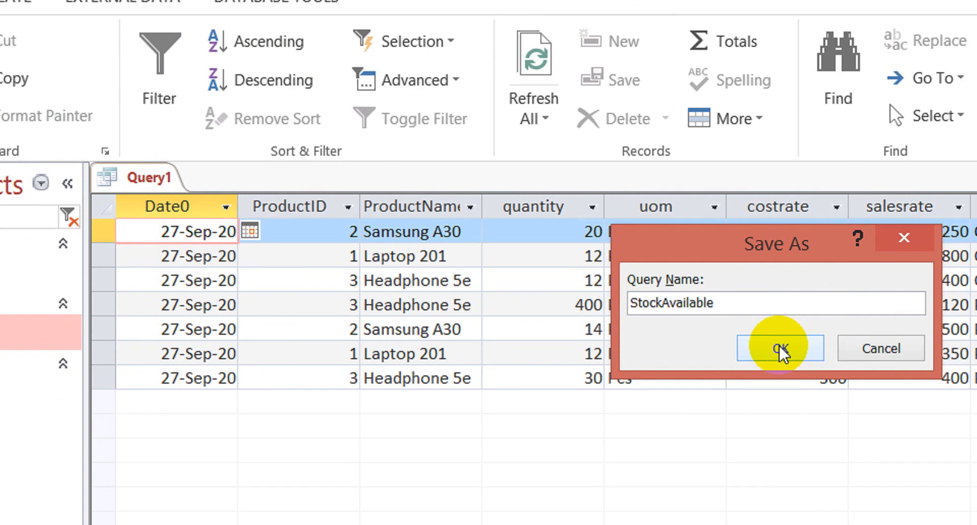
{"action": "type", "text": "Union"}
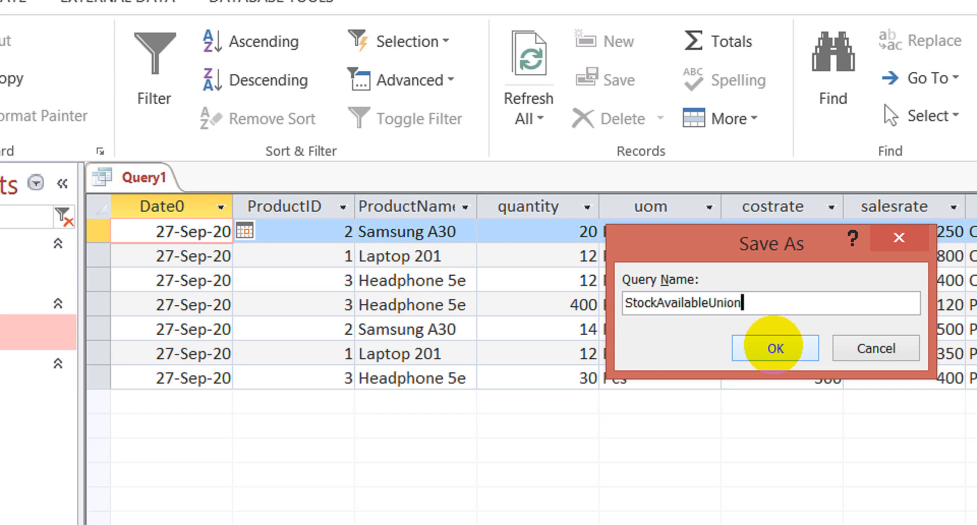
{"action": "left_click", "coordinate": [756, 344]}
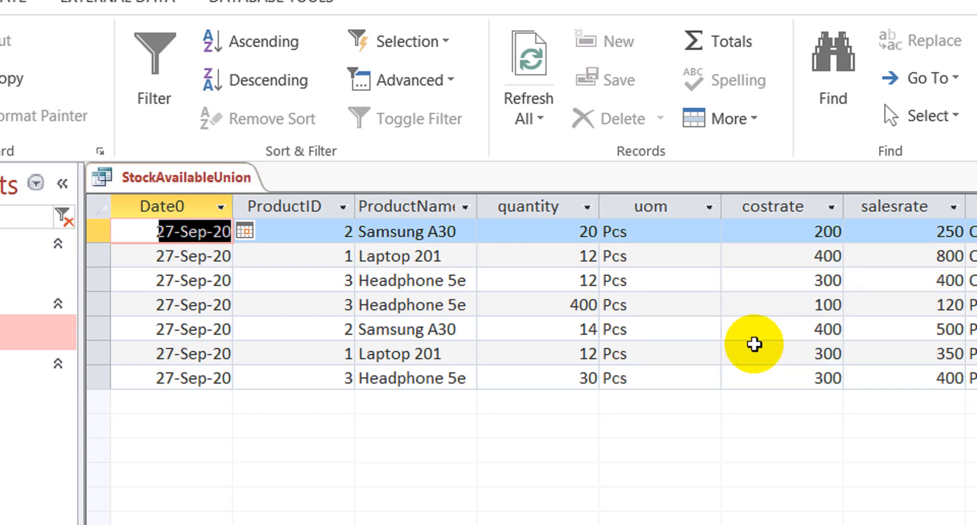
Step: Close the StockAvailableUnion query and clear the object filter so that all database objects are listed
{"action": "right_click", "coordinate": [203, 178]}
{"action": "left_click", "coordinate": [299, 227]}
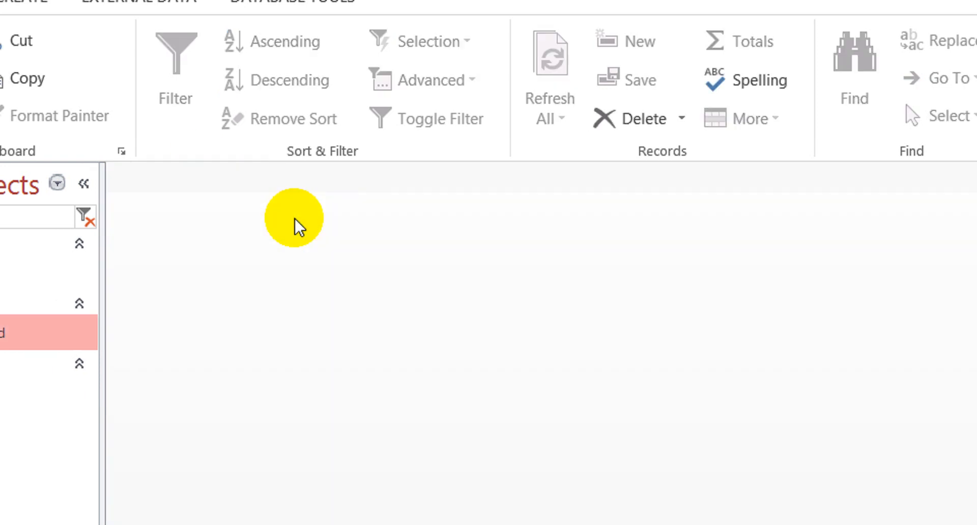
{"action": "left_click", "coordinate": [85, 217]}
{"action": "left_click", "coordinate": [58, 143]}
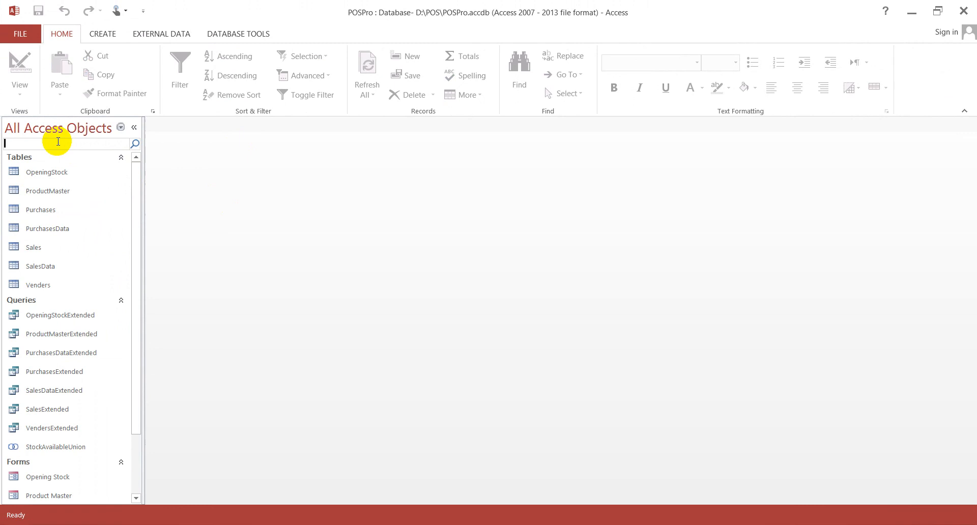
Step: Filter the database objects by "to" and duplicate the StockAvailableUnion query under the name ClosingBalance
{"action": "type", "text": "to"}
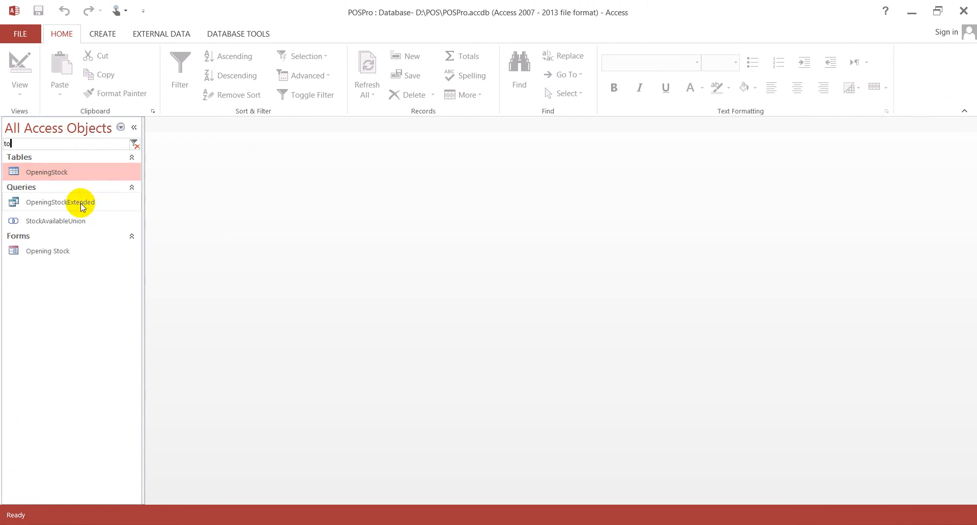
{"action": "left_click", "coordinate": [80, 203]}
{"action": "left_click", "coordinate": [77, 224]}
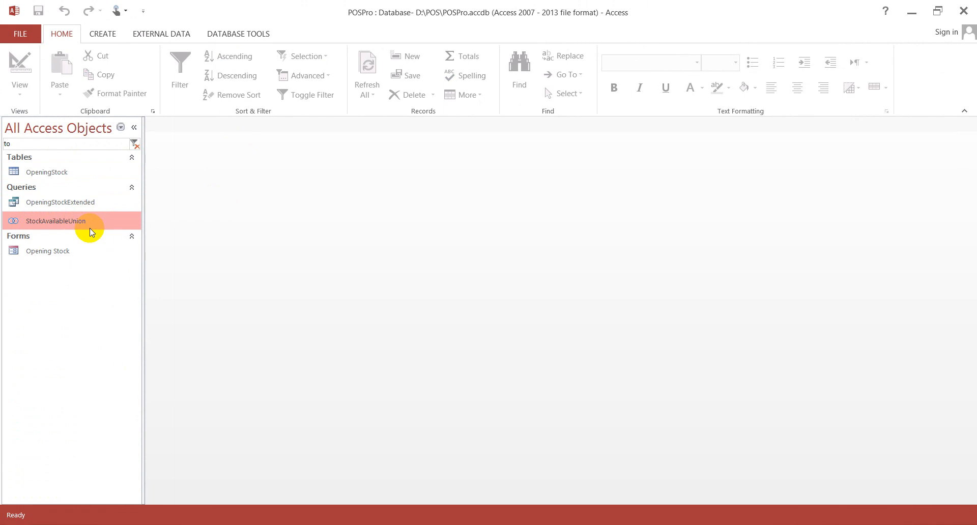
{"action": "key", "text": "ctrl+c"}
{"action": "key", "text": "ctrl+v"}
{"action": "type", "text": "C"}
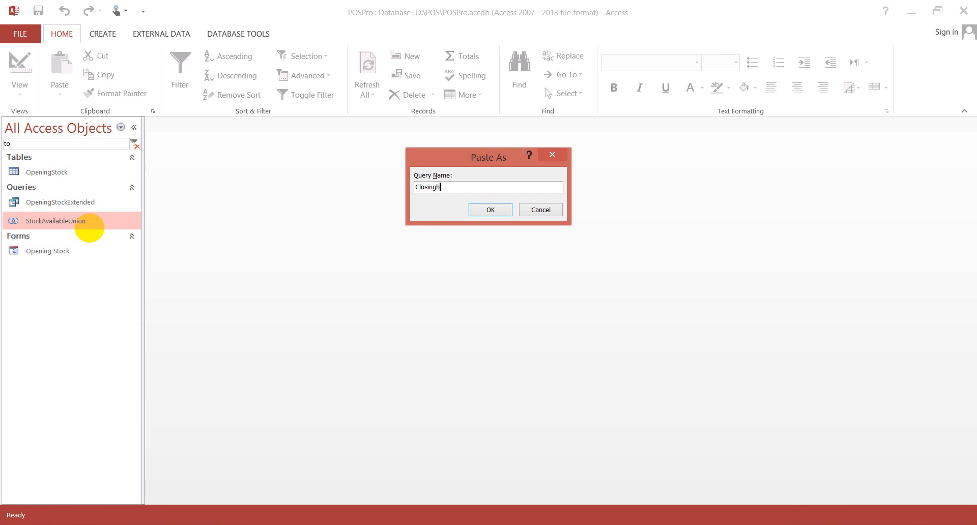
{"action": "type", "text": "losingBalance"}
{"action": "key", "text": "Return"}
Step: Compact and repair the database, and filter the objects by "clos" to open the ClosingBalance query's SQL for editing
{"action": "left_click", "coordinate": [21, 34]}
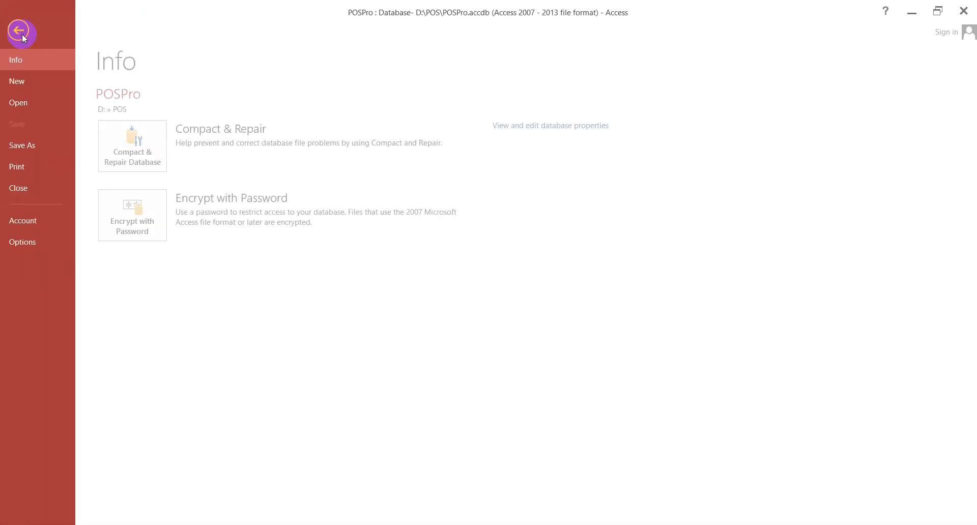
{"action": "left_click", "coordinate": [146, 158]}
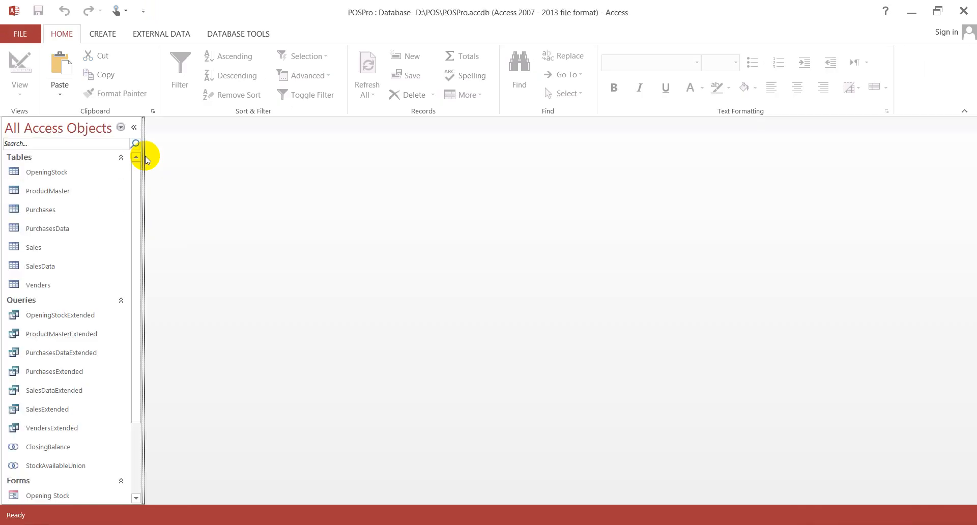
{"action": "left_click", "coordinate": [57, 147]}
{"action": "type", "text": "clos"}
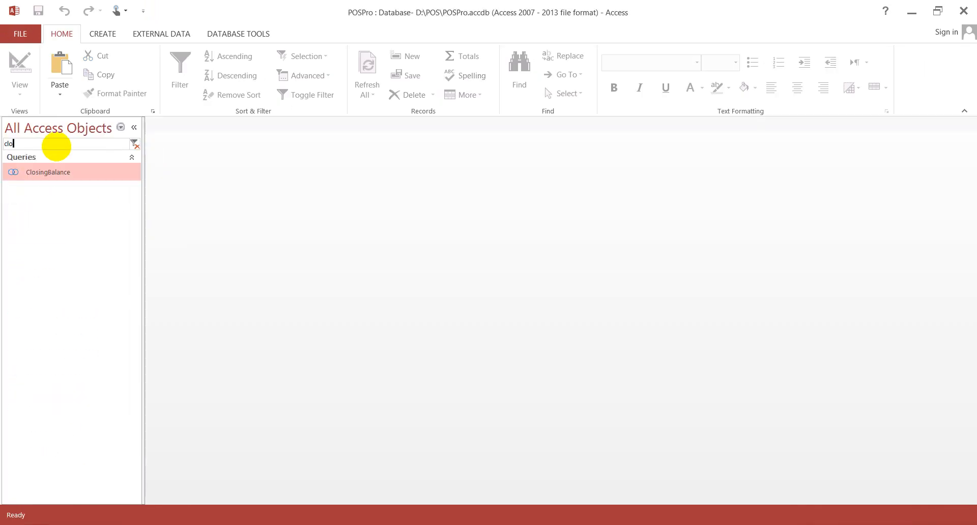
{"action": "right_click", "coordinate": [55, 176]}
{"action": "left_click", "coordinate": [103, 198]}
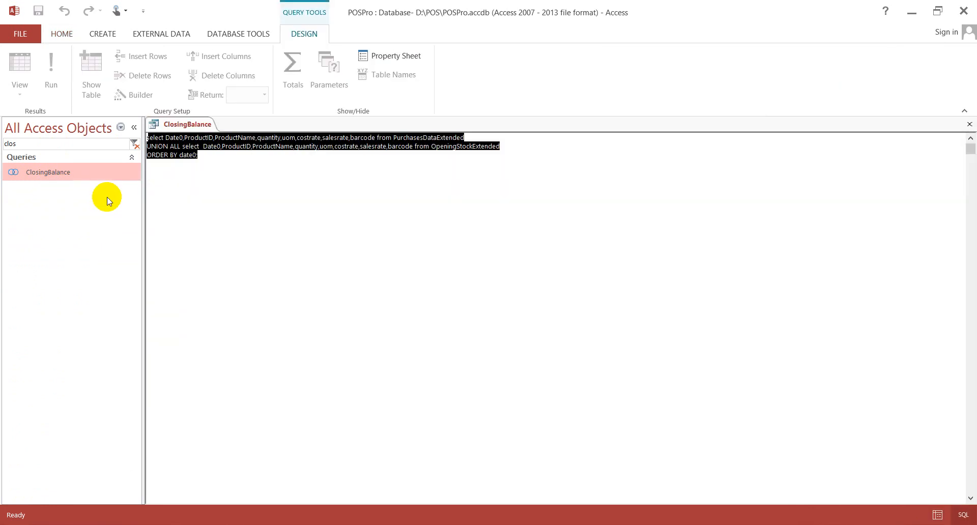
Step: Remove the ProductID and ProductName fields, with their surplus comma, from the first SELECT statement of ClosingBalance
{"action": "left_click", "coordinate": [329, 143]}
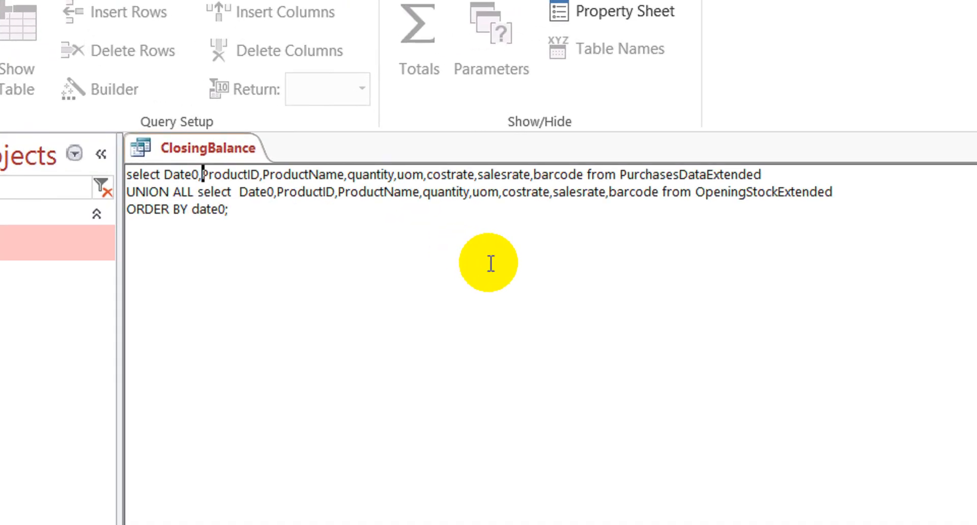
{"action": "key", "text": "Left"}
{"action": "key", "text": "shift+Right"}
{"action": "key", "text": "shift+Right"}
{"action": "key", "text": "shift+Right"}
{"action": "key", "text": "shift+Right"}
{"action": "key", "text": "shift+Right"}
{"action": "key", "text": "shift+Right"}
{"action": "key", "text": "shift+Right"}
{"action": "key", "text": "shift+Right"}
{"action": "key", "text": "shift+Right"}
{"action": "key", "text": "shift+Right"}
{"action": "key", "text": "shift+Right"}
{"action": "key", "text": "shift+Right"}
{"action": "key", "text": "shift+Right"}
{"action": "key", "text": "shift+Right"}
{"action": "key", "text": "shift+Right"}
{"action": "key", "text": "shift+Right"}
{"action": "key", "text": "shift+Right"}
{"action": "key", "text": "shift+Right"}
{"action": "key", "text": "shift+Right"}
{"action": "key", "text": "shift+Right"}
{"action": "key", "text": "shift+Right"}
{"action": "key", "text": "shift+Right"}
{"action": "key", "text": "shift+Right"}
{"action": "key", "text": "shift+Right"}
{"action": "key", "text": "shift+Right"}
{"action": "key", "text": "shift+Right"}
{"action": "key", "text": "shift+Right"}
{"action": "key", "text": "shift+Right"}
{"action": "key", "text": "shift+Right"}
{"action": "key", "text": "shift+Right"}
{"action": "key", "text": "shift+Right"}
{"action": "key", "text": "shift+Right"}
{"action": "key", "text": "shift+Right"}
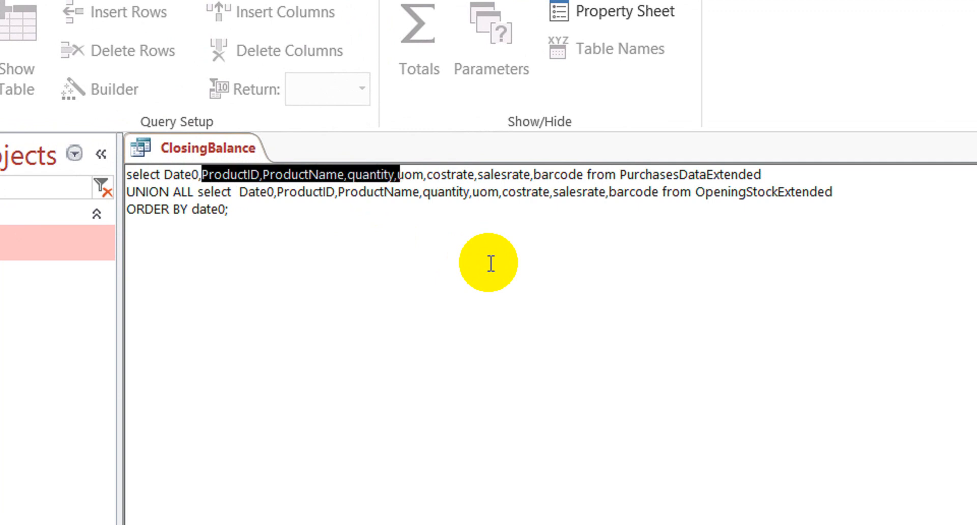
{"action": "key", "text": "shift+Right"}
{"action": "key", "text": "shift+Right"}
{"action": "key", "text": "shift+Right"}
{"action": "key", "text": "shift+Right"}
{"action": "key", "text": "shift+Right"}
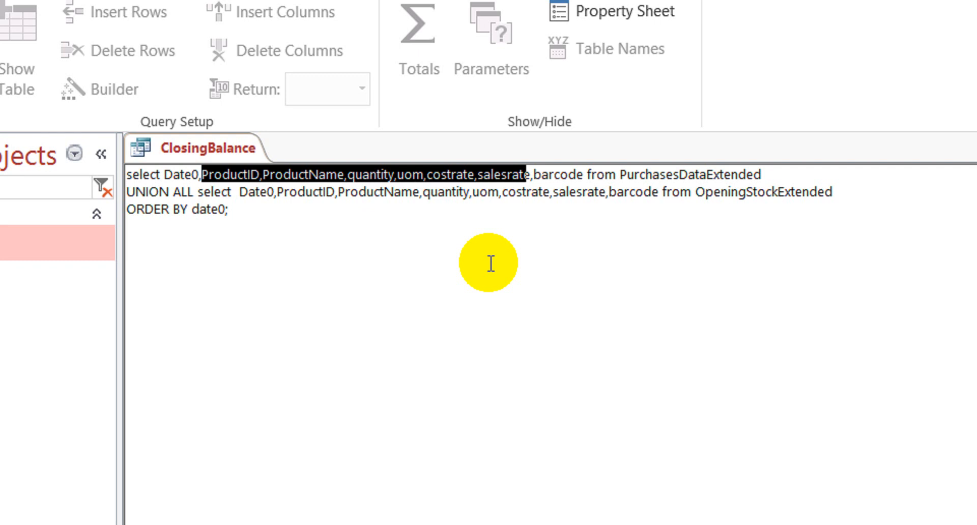
{"action": "key", "text": "shift+Left"}
{"action": "key", "text": "shift+Left"}
{"action": "key", "text": "shift+Left"}
{"action": "key", "text": "shift+Left"}
{"action": "key", "text": "shift+Left"}
{"action": "key", "text": "shift+Left"}
{"action": "key", "text": "shift+Left"}
{"action": "key", "text": "shift+Left"}
{"action": "key", "text": "shift+Left"}
{"action": "key", "text": "shift+Left"}
{"action": "key", "text": "shift+Left"}
{"action": "key", "text": "shift+Left"}
{"action": "key", "text": "shift+Left"}
{"action": "key", "text": "shift+Left"}
{"action": "key", "text": "shift+Left"}
{"action": "key", "text": "shift+Left"}
{"action": "key", "text": "shift+Left"}
{"action": "key", "text": "shift+Left"}
{"action": "key", "text": "shift+Left"}
{"action": "key", "text": "shift+Left"}
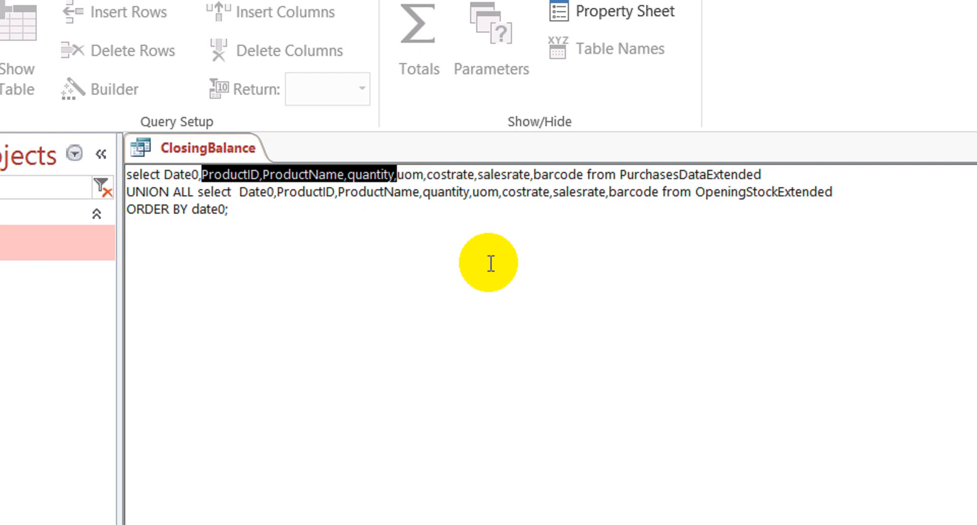
{"action": "key", "text": "shift+Left"}
{"action": "key", "text": "shift+Left"}
{"action": "key", "text": "shift+Left"}
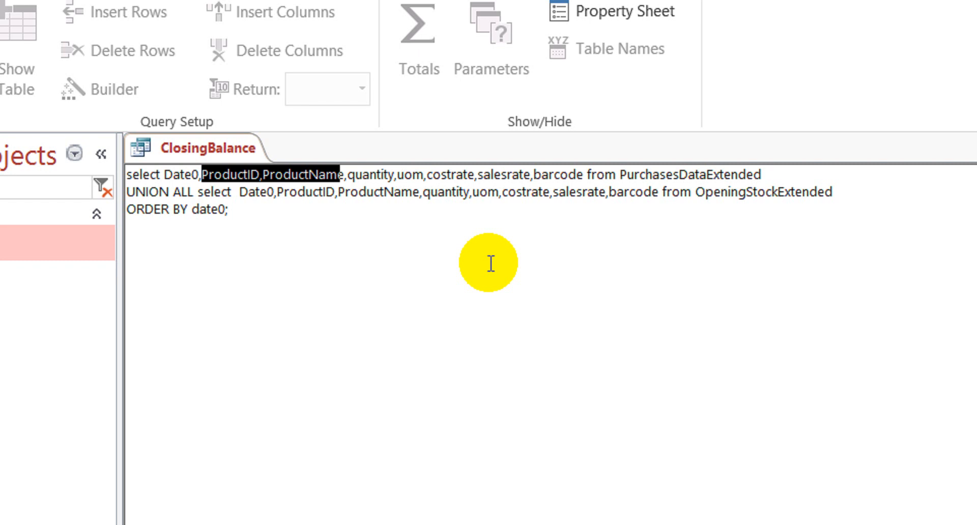
{"action": "key", "text": "shift+Right"}
{"action": "key", "text": "shift+Right"}
{"action": "key", "text": "Delete"}
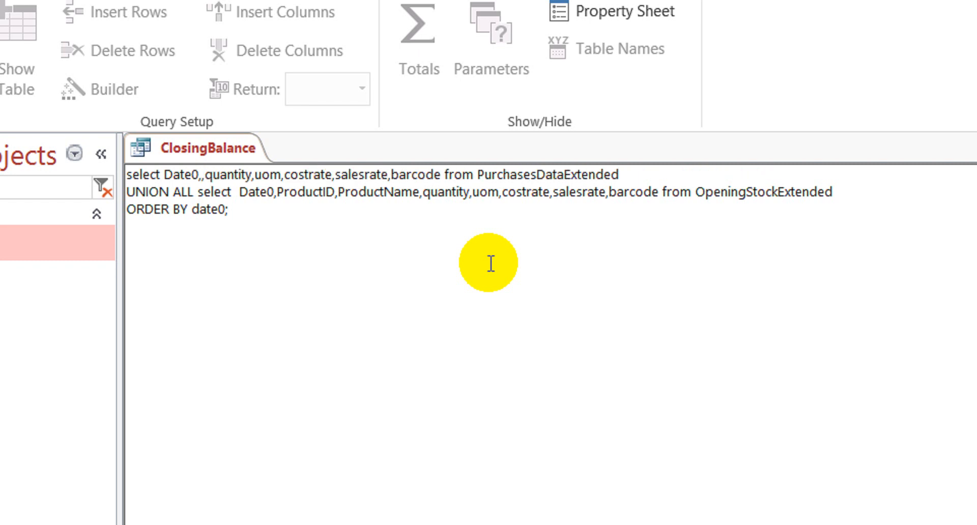
{"action": "key", "text": "Delete"}
Step: Remove the uom, costrate and salesrate fields from the first SELECT statement, keeping quantity and barcode
{"action": "key", "text": "Right"}
{"action": "key", "text": "Right"}
{"action": "key", "text": "Right"}
{"action": "key", "text": "Right"}
{"action": "key", "text": "Right"}
{"action": "key", "text": "Right"}
{"action": "key", "text": "Right"}
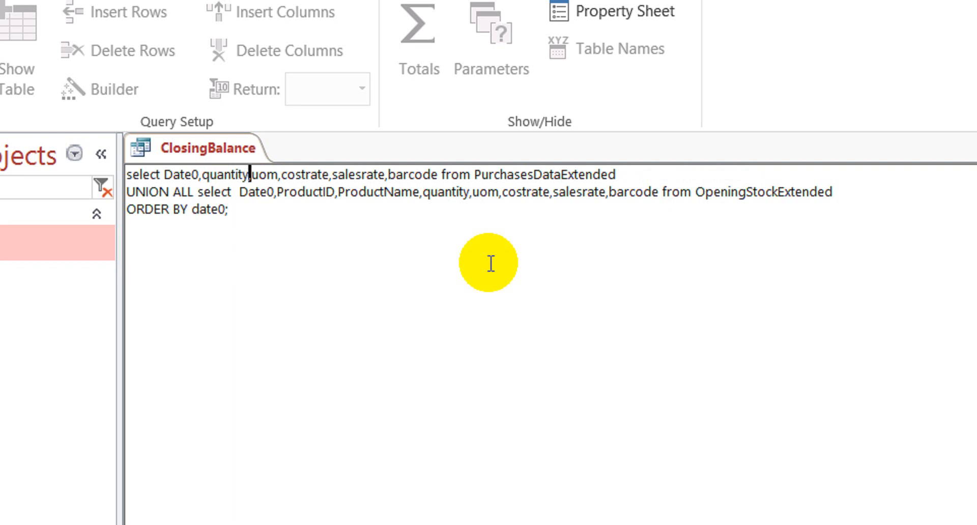
{"action": "key", "text": "shift+Right"}
{"action": "key", "text": "shift+Right"}
{"action": "key", "text": "shift+Right"}
{"action": "key", "text": "shift+Right"}
{"action": "key", "text": "shift+Right"}
{"action": "key", "text": "shift+Right"}
{"action": "key", "text": "shift+Right"}
{"action": "key", "text": "shift+Right"}
{"action": "key", "text": "shift+Right"}
{"action": "key", "text": "shift+Right"}
{"action": "key", "text": "shift+Right"}
{"action": "key", "text": "shift+Right"}
{"action": "key", "text": "shift+Right"}
{"action": "key", "text": "shift+Right"}
{"action": "key", "text": "shift+Right"}
{"action": "key", "text": "shift+Right"}
{"action": "key", "text": "shift+Right"}
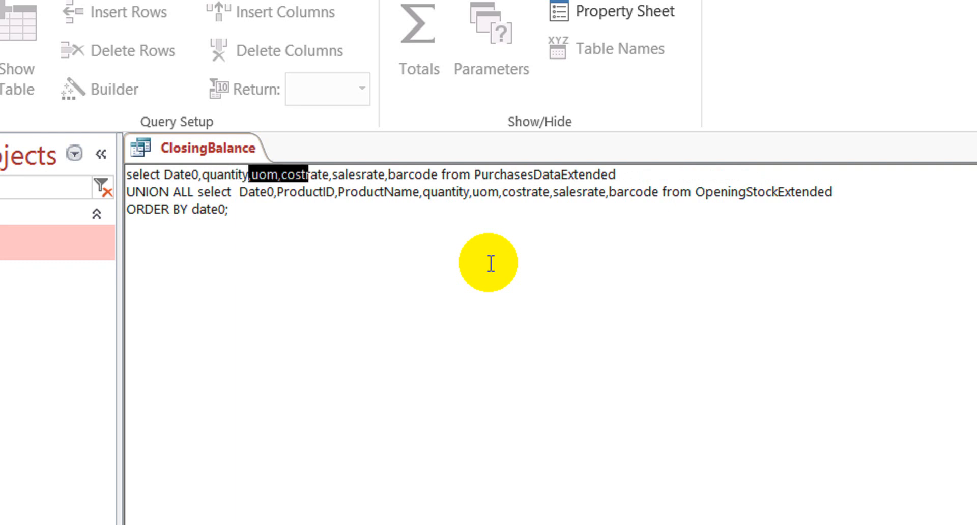
{"action": "key", "text": "shift+Right"}
{"action": "key", "text": "shift+Right"}
{"action": "key", "text": "shift+Right"}
{"action": "key", "text": "shift+Right"}
{"action": "key", "text": "shift+Right"}
{"action": "key", "text": "shift+Right"}
{"action": "key", "text": "shift+Right"}
{"action": "key", "text": "shift+Left"}
{"action": "key", "text": "Delete"}
Step: Finish removing the uom, costrate and salesrate fields between quantity and barcode in the first SELECT statement of ClosingBalance
{"action": "key", "text": "Right"}
{"action": "key", "text": "Right"}
{"action": "key", "text": "Right"}
{"action": "key", "text": "Right"}
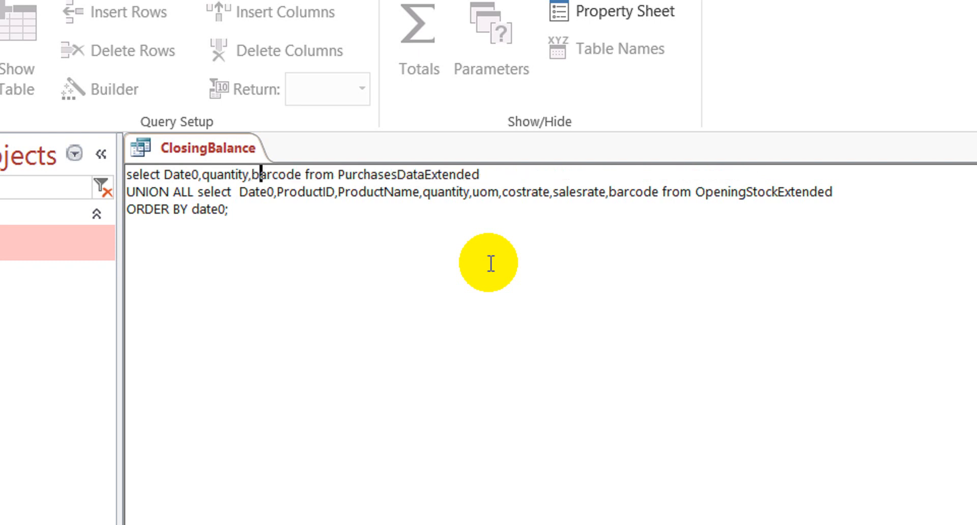
Step: Replace PurchasesDataExtended with StockAvailableUnion as the source of the first SELECT statement
{"action": "key", "text": "ctrl+Right"}
{"action": "key", "text": "ctrl+Right"}
{"action": "key", "text": "shift+Right"}
{"action": "key", "text": "shift+Right"}
{"action": "key", "text": "shift+Right"}
{"action": "key", "text": "shift+Right"}
{"action": "key", "text": "shift+Right"}
{"action": "key", "text": "shift+Right"}
{"action": "key", "text": "shift+Right"}
{"action": "key", "text": "shift+Right"}
{"action": "key", "text": "shift+Right"}
{"action": "key", "text": "shift+Right"}
{"action": "key", "text": "shift+Right"}
{"action": "key", "text": "shift+Right"}
{"action": "key", "text": "shift+Right"}
{"action": "key", "text": "shift+Right"}
{"action": "key", "text": "shift+Right"}
{"action": "key", "text": "shift+Right"}
{"action": "key", "text": "shift+Right"}
{"action": "key", "text": "shift+Right"}
{"action": "key", "text": "shift+Right"}
{"action": "key", "text": "shift+Right"}
{"action": "key", "text": "shift+Right"}
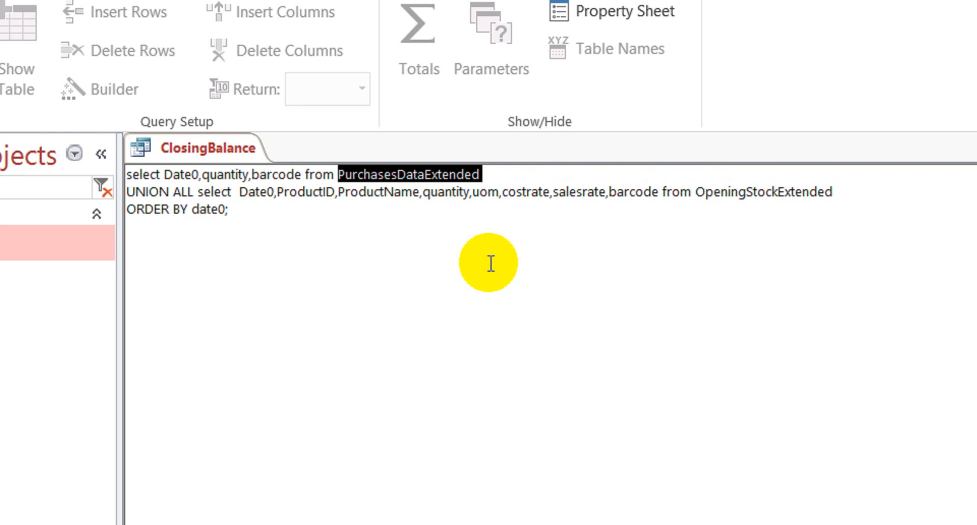
{"action": "type", "text": "Stock"}
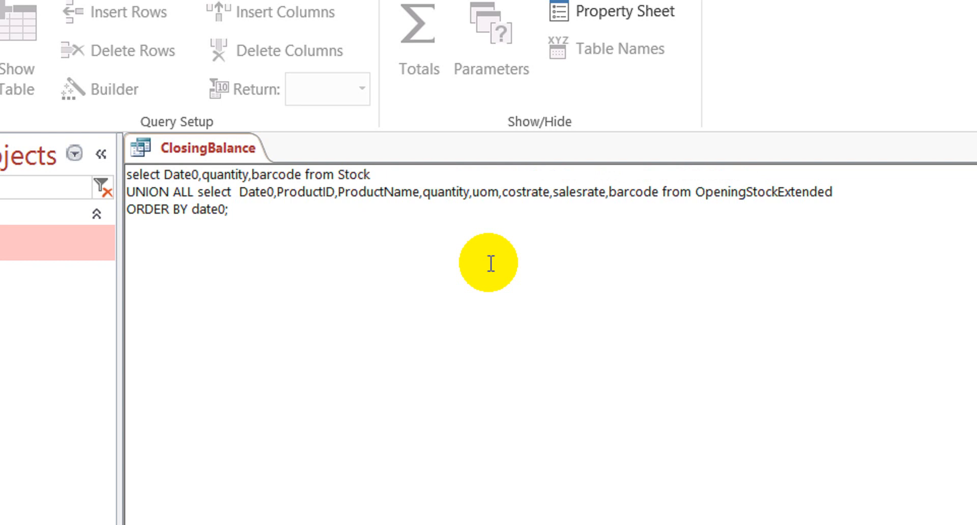
{"action": "type", "text": "Available"}
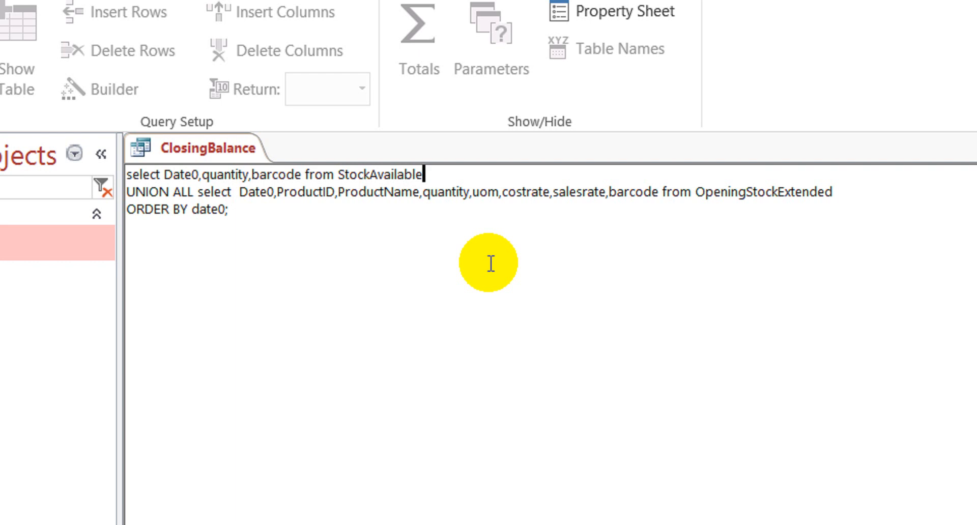
{"action": "type", "text": "Union"}
Step: Try to copy the first statement's text after select: Date0,quantity,barcode from StockAvailableUnion
{"action": "key", "text": "Down"}
{"action": "key", "text": "Up"}
{"action": "key", "text": "shift+Left"}
{"action": "key", "text": "shift+Left"}
{"action": "key", "text": "shift+Left"}
{"action": "key", "text": "shift+Left"}
{"action": "key", "text": "shift+Left"}
{"action": "key", "text": "shift+Left"}
{"action": "key", "text": "shift+Left"}
{"action": "key", "text": "shift+Left"}
{"action": "key", "text": "shift+Left"}
{"action": "key", "text": "shift+Left"}
{"action": "key", "text": "shift+Left"}
{"action": "key", "text": "shift+Left"}
{"action": "key", "text": "shift+Left"}
{"action": "key", "text": "shift+Left"}
{"action": "key", "text": "shift+Left"}
{"action": "key", "text": "shift+Left"}
{"action": "key", "text": "shift+Left"}
{"action": "key", "text": "shift+Left"}
{"action": "key", "text": "shift+Left"}
{"action": "key", "text": "shift+Left"}
{"action": "key", "text": "shift+Left"}
{"action": "key", "text": "shift+Left"}
{"action": "key", "text": "shift+Left"}
{"action": "key", "text": "shift+Left"}
{"action": "key", "text": "shift+Left"}
{"action": "key", "text": "shift+Left"}
{"action": "key", "text": "shift+Left"}
{"action": "key", "text": "shift+Left"}
{"action": "key", "text": "shift+Left"}
{"action": "key", "text": "shift+Left"}
{"action": "key", "text": "shift+Left"}
{"action": "key", "text": "shift+Left"}
{"action": "key", "text": "shift+Left"}
{"action": "key", "text": "shift+Left"}
{"action": "key", "text": "shift+Left"}
{"action": "key", "text": "shift+Left"}
{"action": "key", "text": "shift+Left"}
{"action": "key", "text": "shift+Left"}
{"action": "key", "text": "shift+Left"}
{"action": "key", "text": "shift+Left"}
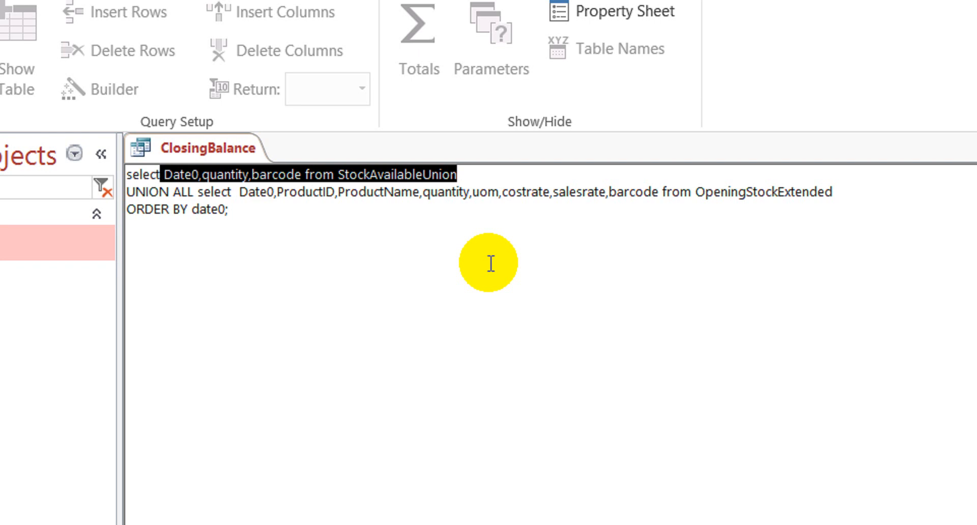
Step: Try to replace the second SELECT statement's text from Date0 through OpeningStockExtended with the clipboard contents
{"action": "key", "text": "Down"}
{"action": "key", "text": "Right"}
{"action": "key", "text": "Right"}
{"action": "key", "text": "Right"}
{"action": "key", "text": "Right"}
{"action": "key", "text": "Right"}
{"action": "key", "text": "Right"}
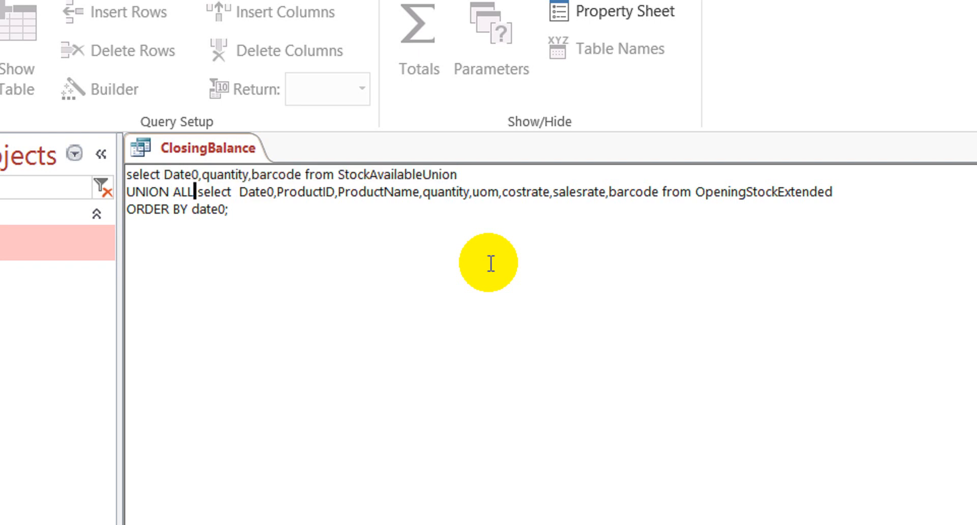
{"action": "key", "text": "Right"}
{"action": "key", "text": "Right"}
{"action": "key", "text": "Right"}
{"action": "key", "text": "Right"}
{"action": "key", "text": "Right"}
{"action": "key", "text": "Right"}
{"action": "key", "text": "Right"}
{"action": "key", "text": "Right"}
{"action": "key", "text": "shift+Right"}
{"action": "key", "text": "shift+Right"}
{"action": "key", "text": "shift+Right"}
{"action": "key", "text": "shift+Right"}
{"action": "key", "text": "shift+Right"}
{"action": "key", "text": "shift+Right"}
{"action": "key", "text": "shift+Right"}
{"action": "key", "text": "shift+Right"}
{"action": "key", "text": "shift+Right"}
{"action": "key", "text": "shift+Right"}
{"action": "key", "text": "shift+Right"}
{"action": "key", "text": "shift+Right"}
{"action": "key", "text": "shift+Right"}
{"action": "key", "text": "shift+Right"}
{"action": "key", "text": "shift+Right"}
{"action": "key", "text": "shift+Right"}
{"action": "key", "text": "shift+Right"}
{"action": "key", "text": "shift+Right"}
{"action": "key", "text": "shift+Right"}
{"action": "key", "text": "shift+Right"}
{"action": "key", "text": "shift+Right"}
{"action": "key", "text": "shift+Right"}
{"action": "key", "text": "shift+Right"}
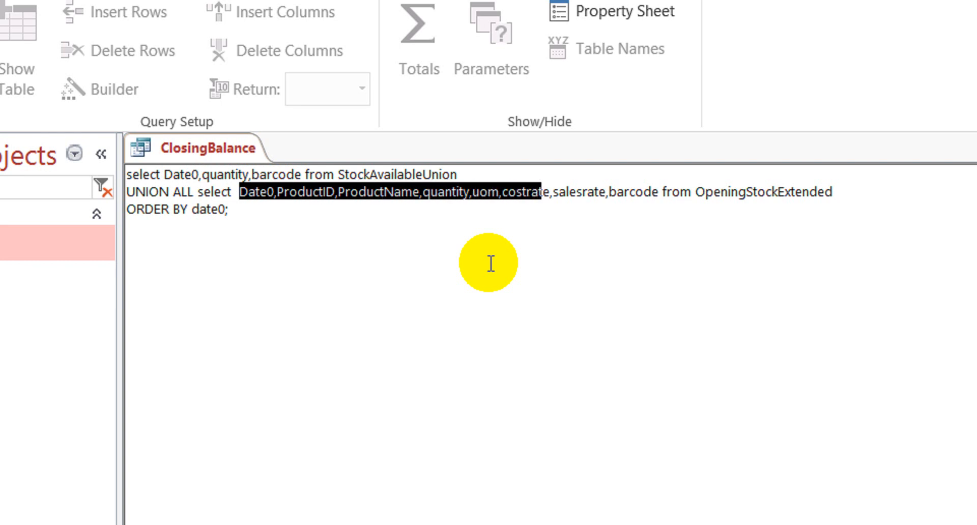
{"action": "key", "text": "shift+Right"}
{"action": "key", "text": "shift+Right"}
{"action": "key", "text": "shift+Right"}
{"action": "key", "text": "shift+Right"}
{"action": "key", "text": "shift+Right"}
{"action": "key", "text": "shift+Right"}
{"action": "key", "text": "shift+Right"}
{"action": "key", "text": "shift+Right"}
{"action": "key", "text": "shift+Right"}
{"action": "key", "text": "shift+Right"}
{"action": "key", "text": "shift+Right"}
{"action": "key", "text": "shift+Right"}
{"action": "key", "text": "shift+Right"}
{"action": "key", "text": "shift+Right"}
{"action": "key", "text": "shift+Right"}
{"action": "key", "text": "shift+Right"}
{"action": "key", "text": "shift+Right"}
{"action": "key", "text": "shift+Right"}
{"action": "key", "text": "shift+Right"}
{"action": "key", "text": "shift+Right"}
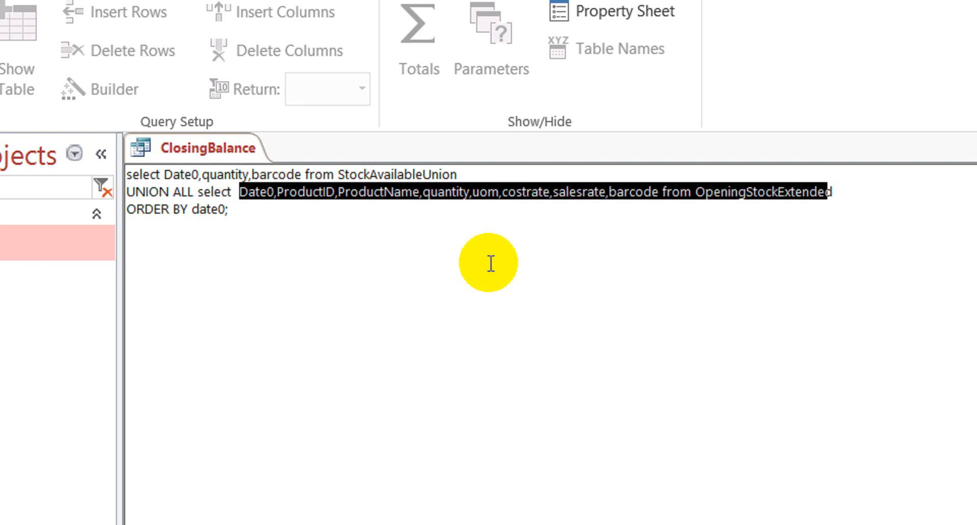
{"action": "type", "text": "Date0ProductIDProductNamequantityuomcostratesalesratebarcode 27-Sep-202Samsung A3020Pcs200250OS3 27-Sep-201Laptop 20112Pcs400800OS2 27-Sep-203Headphone 5e12Pcs300400OS1 27-Sep-203Headphone 5e400Pcs100120PS3 27-Sep-202Samsung A3014Pcs400500PS2 27-Sep-201Laptop 20112Pcs300350PS2 27-Sep-203Headphone 5e30Pcs300400PS2"}
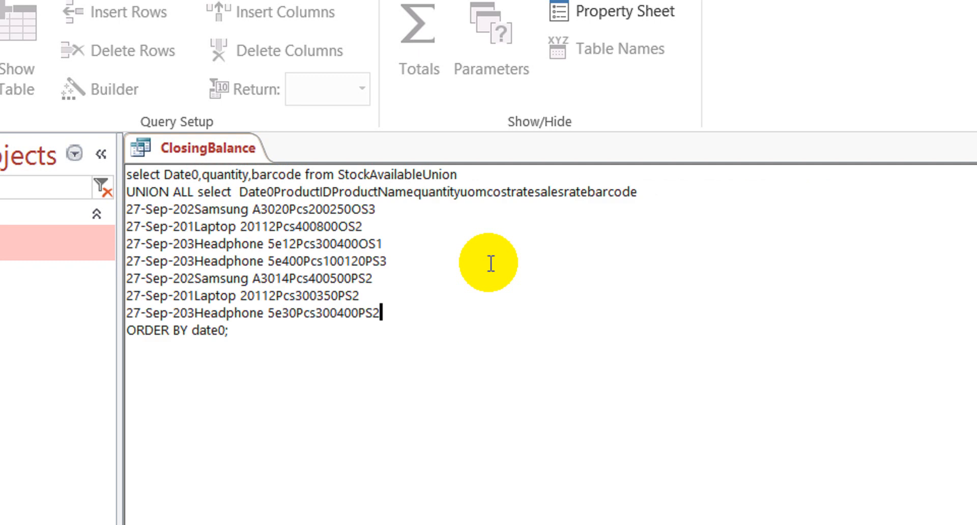
Step: Undo the paste and clear everything after select in the UNION ALL statement
{"action": "key", "text": "ctrl+z"}
{"action": "type", "text": "V"}
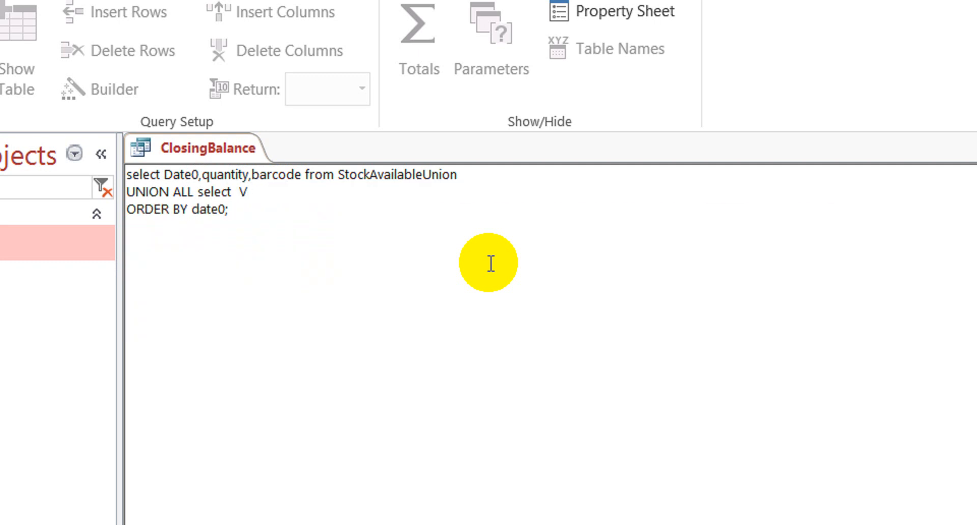
{"action": "key", "text": "ctrl+z"}
{"action": "type", "text": "V"}
Step: Copy Date0,quantity,barcode from StockAvailableUnion out of the first statement and paste it after UNION ALL select
{"action": "key", "text": "Up"}
{"action": "key", "text": "Left"}
{"action": "key", "text": "Left"}
{"action": "key", "text": "Left"}
{"action": "key", "text": "Left"}
{"action": "key", "text": "Left"}
{"action": "key", "text": "Left"}
{"action": "key", "text": "Left"}
{"action": "key", "text": "Left"}
{"action": "key", "text": "Left"}
{"action": "key", "text": "Left"}
{"action": "key", "text": "Left"}
{"action": "key", "text": "Left"}
{"action": "key", "text": "Left"}
{"action": "key", "text": "shift+Right"}
{"action": "key", "text": "shift+Right"}
{"action": "key", "text": "shift+Right"}
{"action": "key", "text": "shift+Right"}
{"action": "key", "text": "shift+Right"}
{"action": "key", "text": "shift+Right"}
{"action": "key", "text": "shift+Right"}
{"action": "key", "text": "shift+Right"}
{"action": "key", "text": "shift+Right"}
{"action": "key", "text": "shift+Right"}
{"action": "key", "text": "shift+Right"}
{"action": "key", "text": "shift+Right"}
{"action": "key", "text": "shift+Right"}
{"action": "key", "text": "shift+Right"}
{"action": "key", "text": "shift+Right"}
{"action": "key", "text": "shift+Right"}
{"action": "key", "text": "shift+Right"}
{"action": "key", "text": "shift+Right"}
{"action": "key", "text": "shift+Right"}
{"action": "key", "text": "shift+Right"}
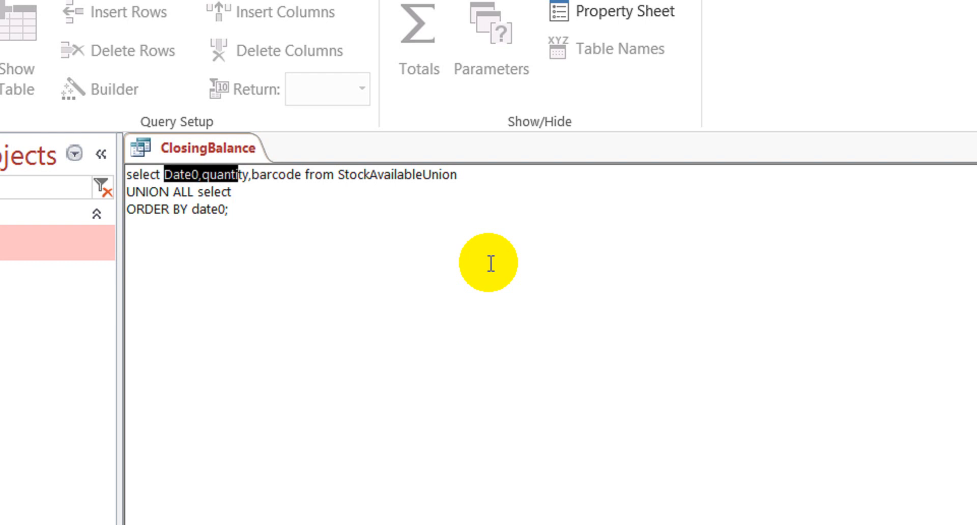
{"action": "key", "text": "shift+Right"}
{"action": "key", "text": "shift+Right"}
{"action": "key", "text": "shift+Right"}
{"action": "key", "text": "shift+Right"}
{"action": "key", "text": "shift+Right"}
{"action": "key", "text": "shift+Right"}
{"action": "key", "text": "shift+Right"}
{"action": "key", "text": "shift+Right"}
{"action": "key", "text": "shift+Right"}
{"action": "key", "text": "shift+Right"}
{"action": "key", "text": "shift+Right"}
{"action": "key", "text": "shift+Right"}
{"action": "key", "text": "shift+Right"}
{"action": "key", "text": "shift+Right"}
{"action": "key", "text": "shift+Right"}
{"action": "key", "text": "shift+Right"}
{"action": "key", "text": "shift+Right"}
{"action": "key", "text": "shift+Right"}
{"action": "key", "text": "shift+Right"}
{"action": "key", "text": "shift+Right"}
{"action": "key", "text": "ctrl+c"}
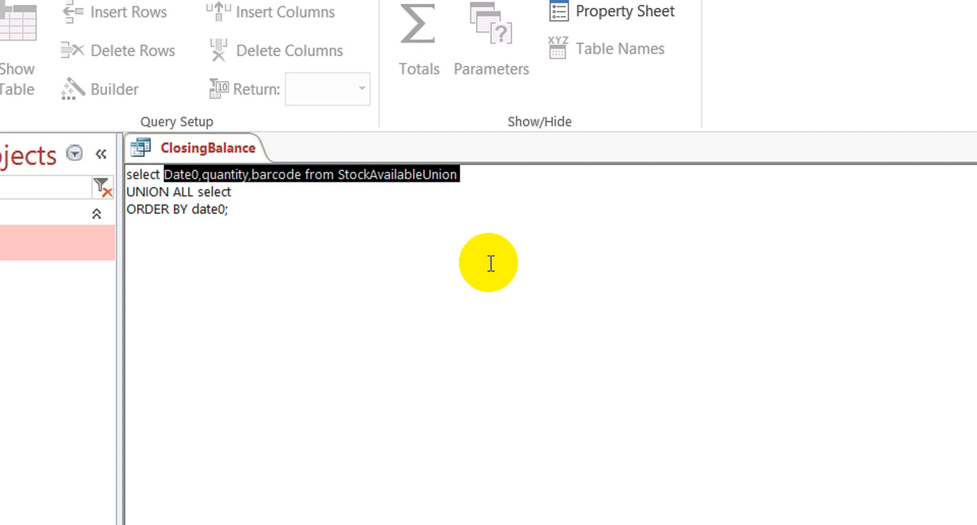
{"action": "key", "text": "Down"}
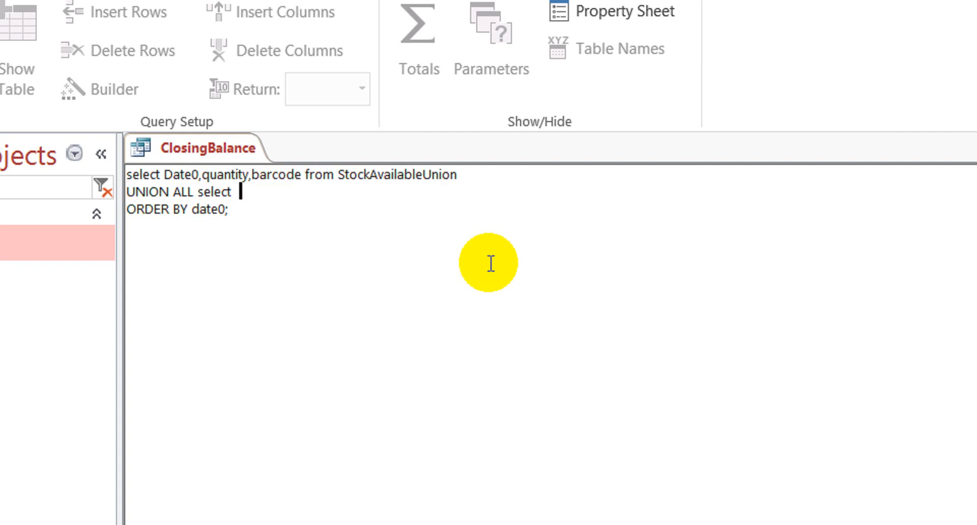
{"action": "key", "text": "ctrl+v"}
Step: Remove the extra space after select in the UNION ALL statement of the ClosingBalance query
{"action": "key", "text": "Left"}
{"action": "key", "text": "Left"}
{"action": "key", "text": "Left"}
{"action": "key", "text": "Left"}
{"action": "key", "text": "Left"}
{"action": "key", "text": "Left"}
{"action": "key", "text": "Left"}
{"action": "key", "text": "Left"}
{"action": "key", "text": "Left"}
{"action": "key", "text": "Left"}
{"action": "key", "text": "Left"}
{"action": "key", "text": "Left"}
{"action": "key", "text": "Left"}
{"action": "key", "text": "Left"}
{"action": "key", "text": "Left"}
{"action": "key", "text": "Left"}
{"action": "key", "text": "Left"}
{"action": "key", "text": "Left"}
{"action": "key", "text": "Left"}
{"action": "key", "text": "Left"}
{"action": "key", "text": "Left"}
{"action": "key", "text": "Left"}
{"action": "key", "text": "Left"}
{"action": "key", "text": "Left"}
{"action": "key", "text": "Left"}
{"action": "key", "text": "Left"}
{"action": "key", "text": "Left"}
{"action": "key", "text": "Left"}
{"action": "key", "text": "Left"}
{"action": "key", "text": "Left"}
{"action": "key", "text": "Left"}
{"action": "key", "text": "Left"}
{"action": "key", "text": "Left"}
{"action": "key", "text": "Left"}
{"action": "key", "text": "Left"}
{"action": "key", "text": "Left"}
{"action": "key", "text": "Left"}
{"action": "key", "text": "Left"}
{"action": "key", "text": "Left"}
{"action": "key", "text": "Left"}
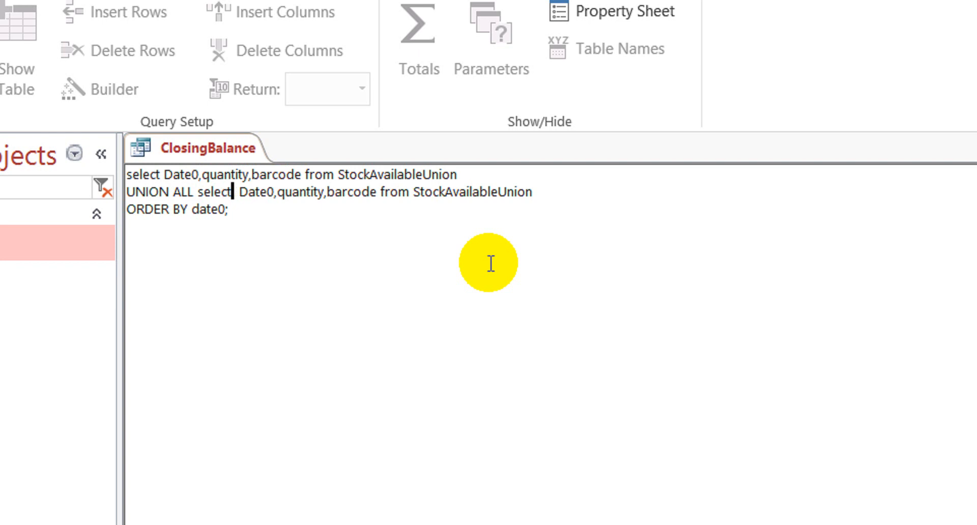
{"action": "key", "text": "Delete"}
Step: Replace the source StockAvailableUnion with salesdataextended in the UNION ALL statement
{"action": "key", "text": "Right"}
{"action": "key", "text": "Right"}
{"action": "key", "text": "Right"}
{"action": "key", "text": "Right"}
{"action": "key", "text": "Right"}
{"action": "key", "text": "Right"}
{"action": "key", "text": "Right"}
{"action": "key", "text": "Right"}
{"action": "key", "text": "Right"}
{"action": "key", "text": "Right"}
{"action": "key", "text": "Right"}
{"action": "key", "text": "Right"}
{"action": "key", "text": "Right"}
{"action": "key", "text": "Right"}
{"action": "key", "text": "Right"}
{"action": "key", "text": "Right"}
{"action": "key", "text": "Right"}
{"action": "key", "text": "Right"}
{"action": "key", "text": "Right"}
{"action": "key", "text": "Right"}
{"action": "key", "text": "Left"}
{"action": "key", "text": "Left"}
{"action": "key", "text": "Left"}
{"action": "key", "text": "Left"}
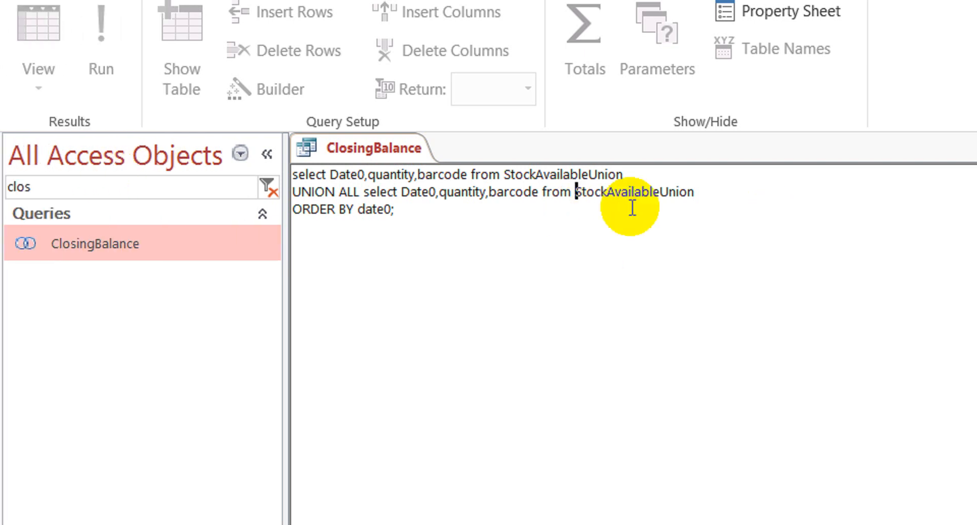
{"action": "type", "text": "sa"}
{"action": "type", "text": "lesda"}
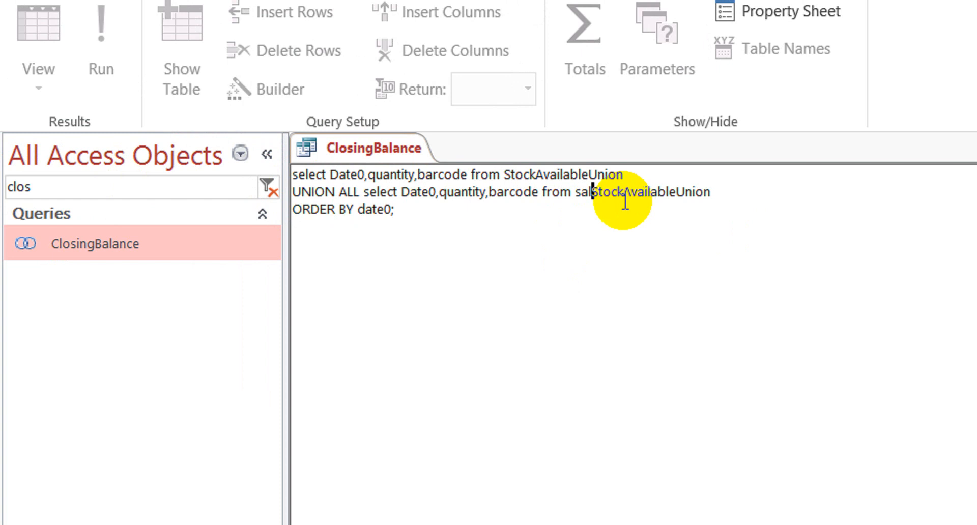
{"action": "type", "text": "taextende"}
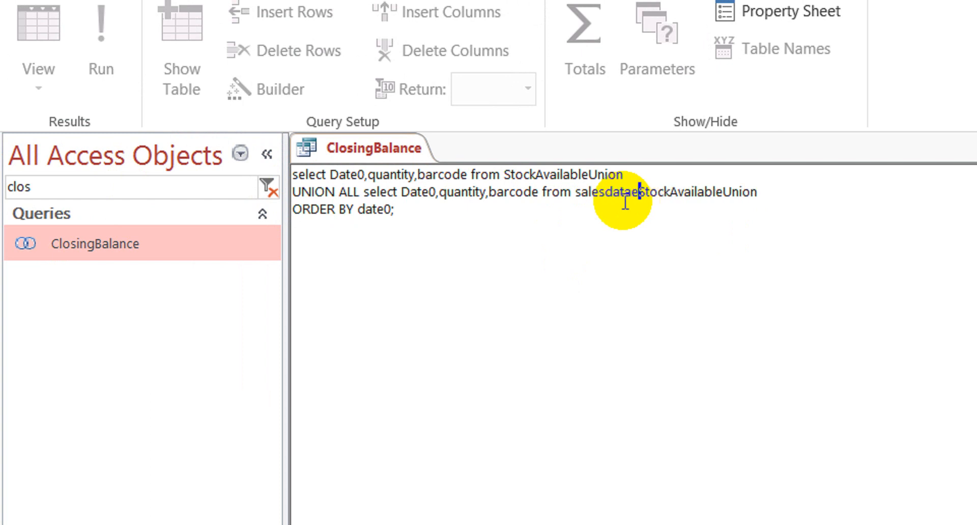
{"action": "type", "text": "d"}
{"action": "key", "text": "Delete"}
{"action": "key", "text": "Delete"}
{"action": "key", "text": "Delete"}
{"action": "key", "text": "Delete"}
{"action": "key", "text": "Delete"}
{"action": "key", "text": "Delete"}
{"action": "key", "text": "Delete"}
{"action": "key", "text": "Delete"}
{"action": "key", "text": "Delete"}
{"action": "key", "text": "Delete"}
{"action": "key", "text": "Delete"}
{"action": "key", "text": "Delete"}
{"action": "key", "text": "Delete"}
{"action": "key", "text": "Delete"}
{"action": "key", "text": "Delete"}
{"action": "key", "text": "Delete"}
{"action": "key", "text": "Delete"}
{"action": "key", "text": "Delete"}
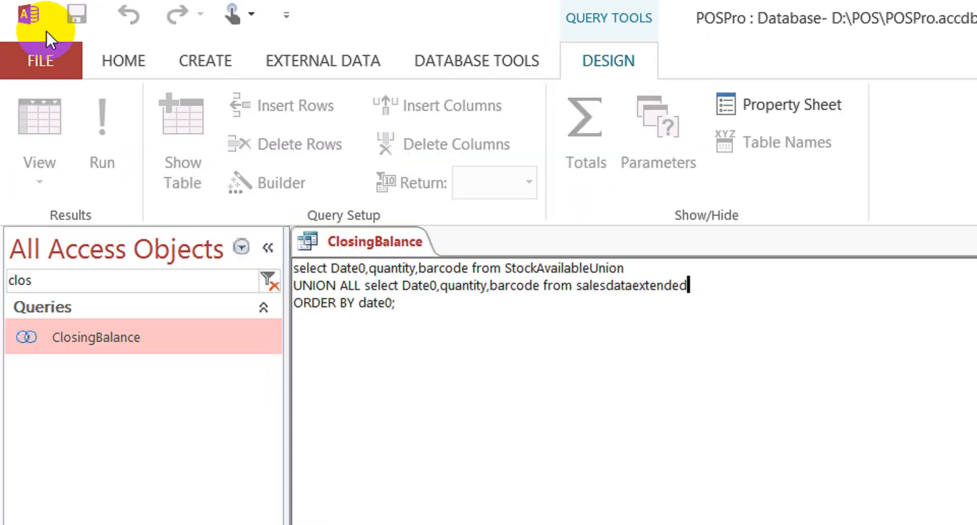
Step: Try to view the ClosingBalance query's results as a datasheet, cancelling the quantity parameter request
{"action": "left_click", "coordinate": [118, 61]}
{"action": "left_click", "coordinate": [45, 122]}
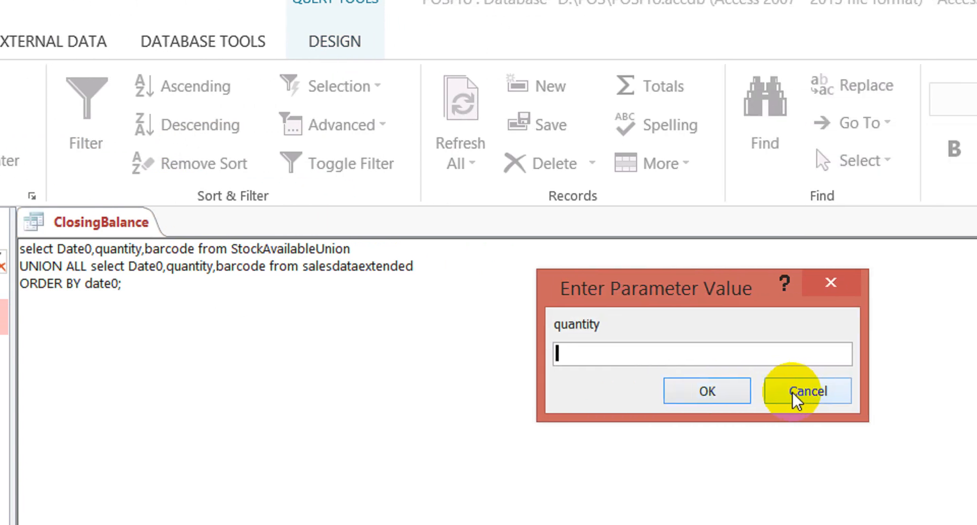
{"action": "left_click", "coordinate": [793, 392]}
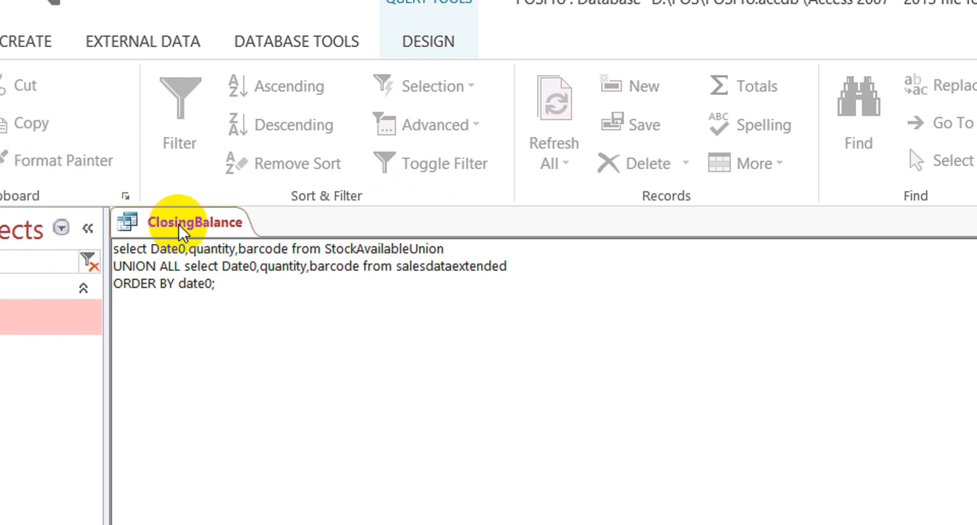
Step: Close the ClosingBalance query and save its design changes
{"action": "right_click", "coordinate": [118, 227]}
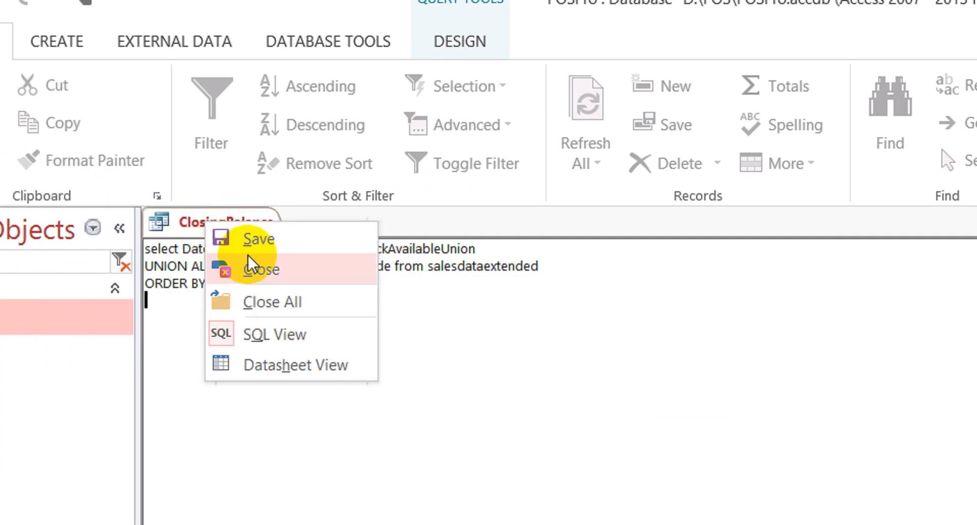
{"action": "left_click", "coordinate": [262, 270]}
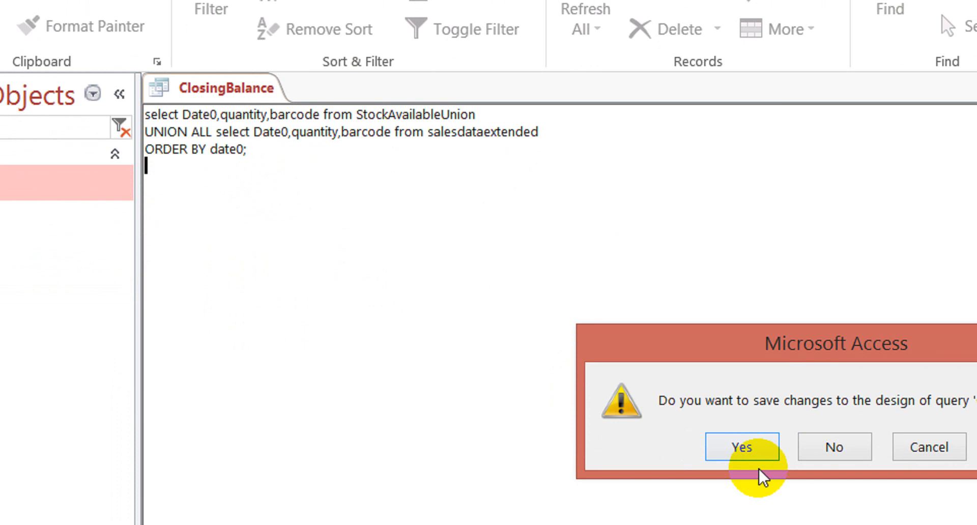
{"action": "left_click", "coordinate": [742, 524]}
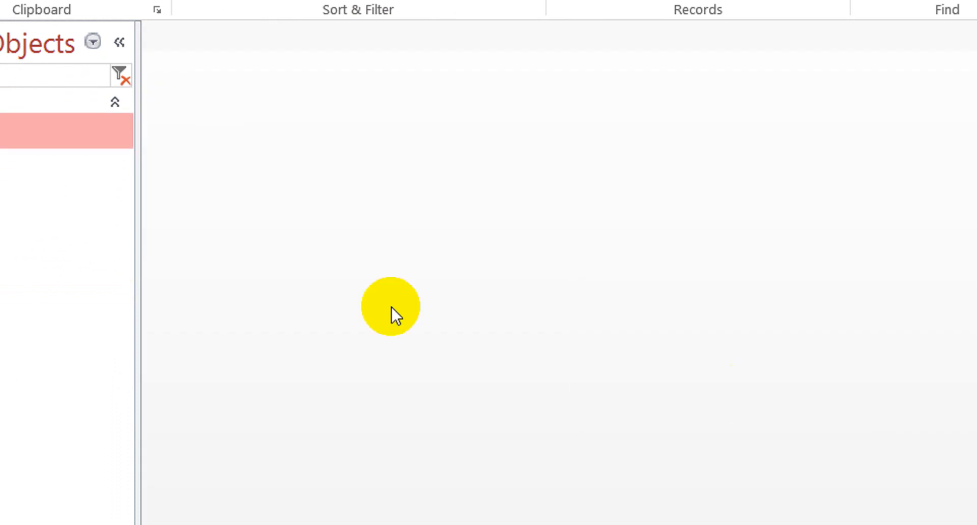
Step: Filter the database objects by sales and open the SalesDataExtended query in Design View
{"action": "left_click_drag", "start_coordinate": [62, 120], "coordinate": [2, 117]}
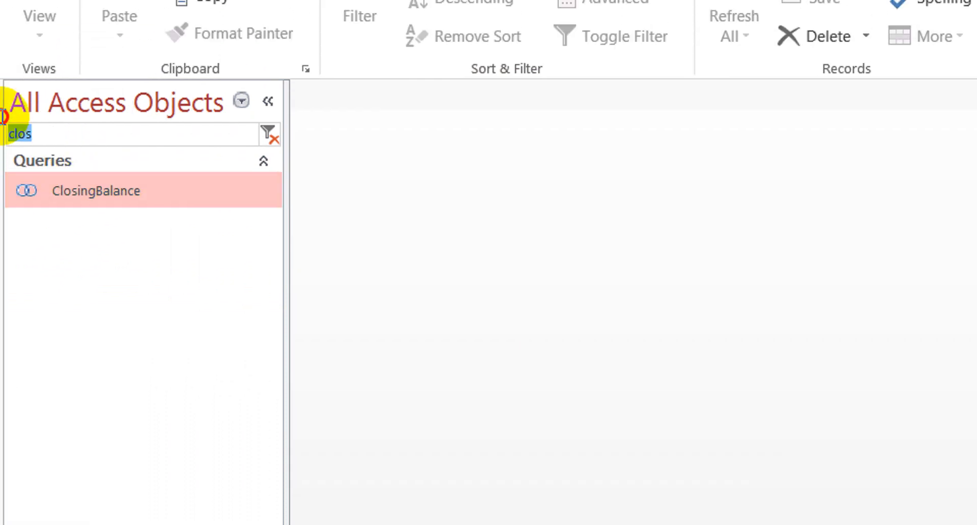
{"action": "key", "text": "BackSpace"}
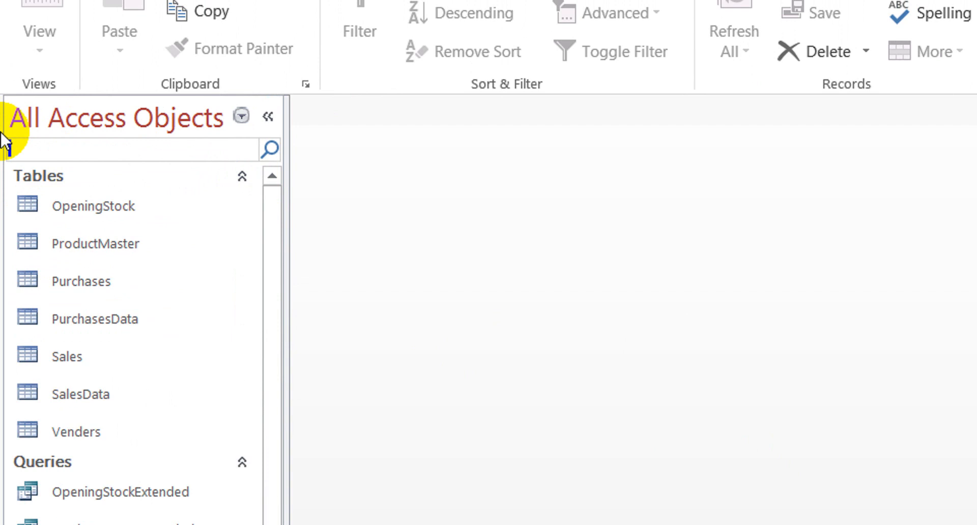
{"action": "type", "text": "sales"}
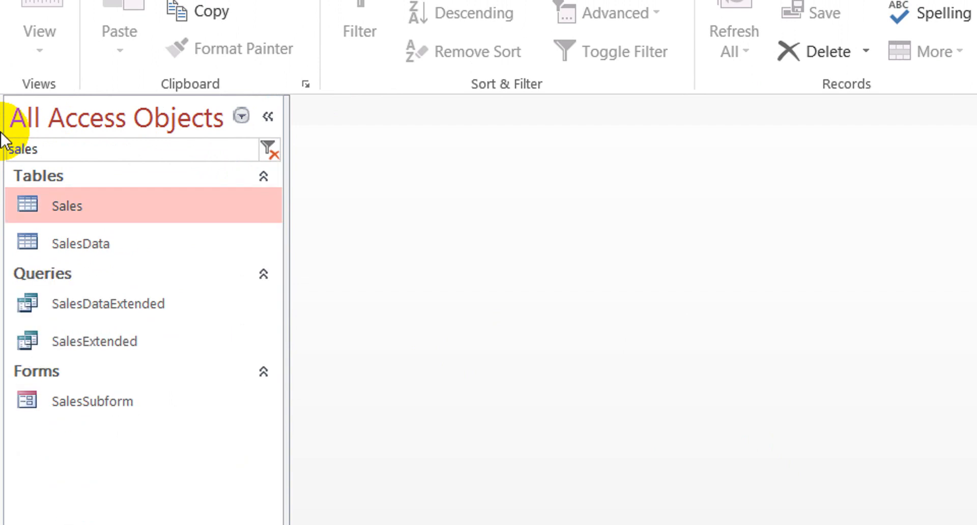
{"action": "left_click", "coordinate": [132, 297]}
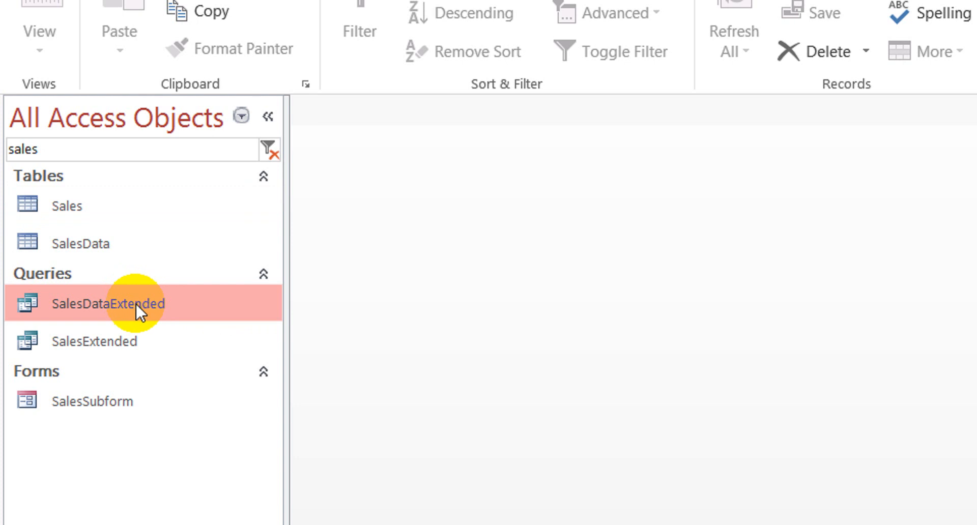
{"action": "right_click", "coordinate": [136, 303]}
{"action": "left_click", "coordinate": [240, 349]}
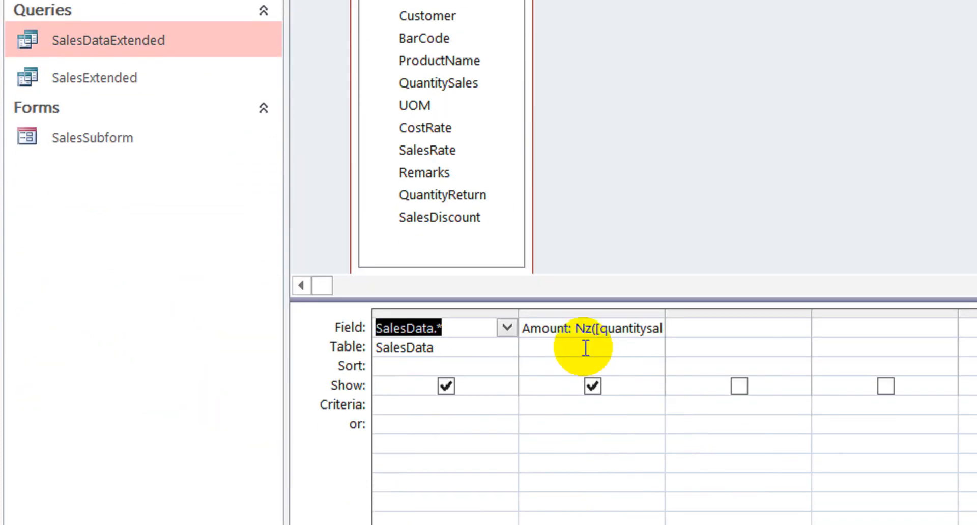
Step: Add the calculated field Quantity:[qunatitysales]-[quanityretrun] in the first empty column of the SalesDataExtended query grid
{"action": "left_click", "coordinate": [454, 189]}
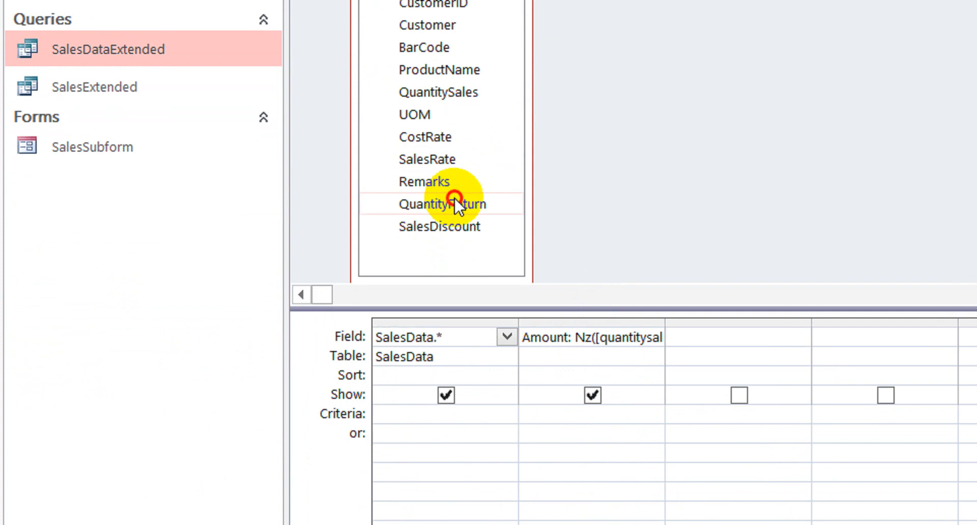
{"action": "left_click", "coordinate": [722, 338]}
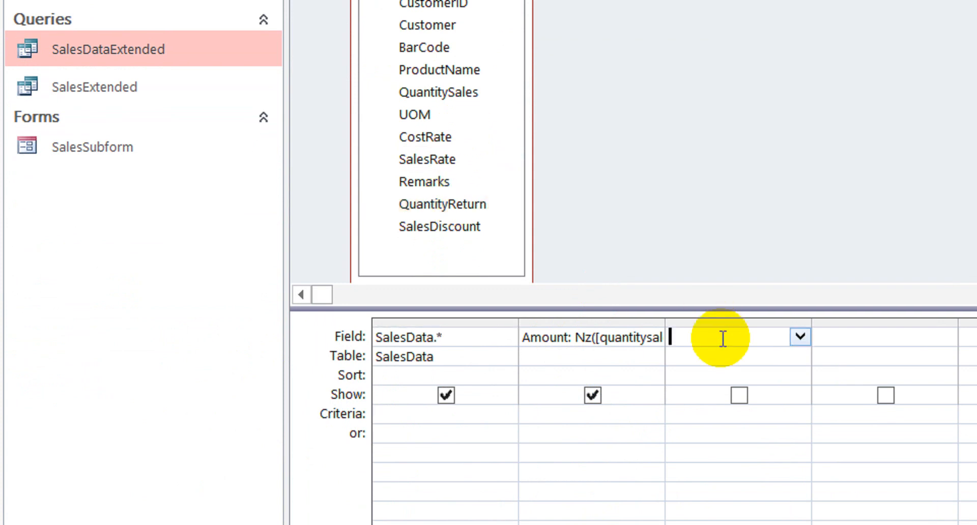
{"action": "type", "text": "qu"}
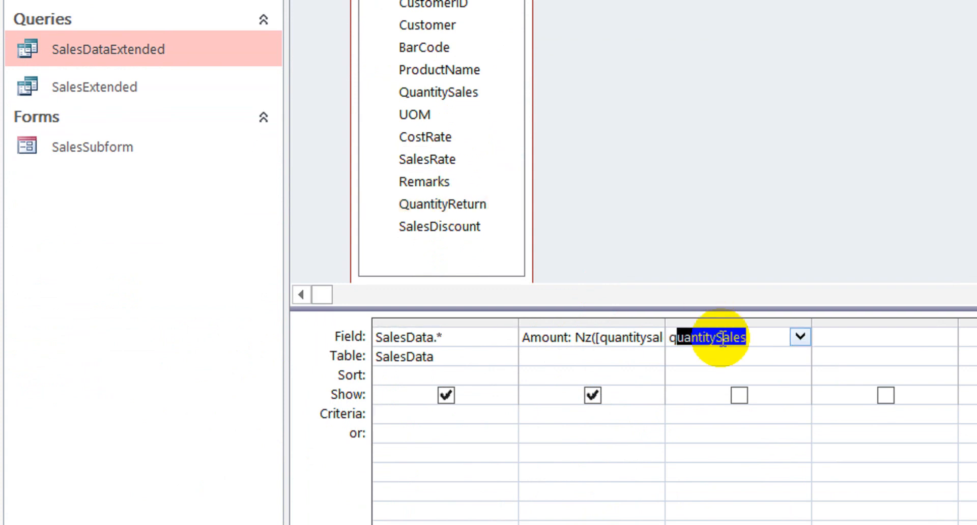
{"action": "type", "text": "n"}
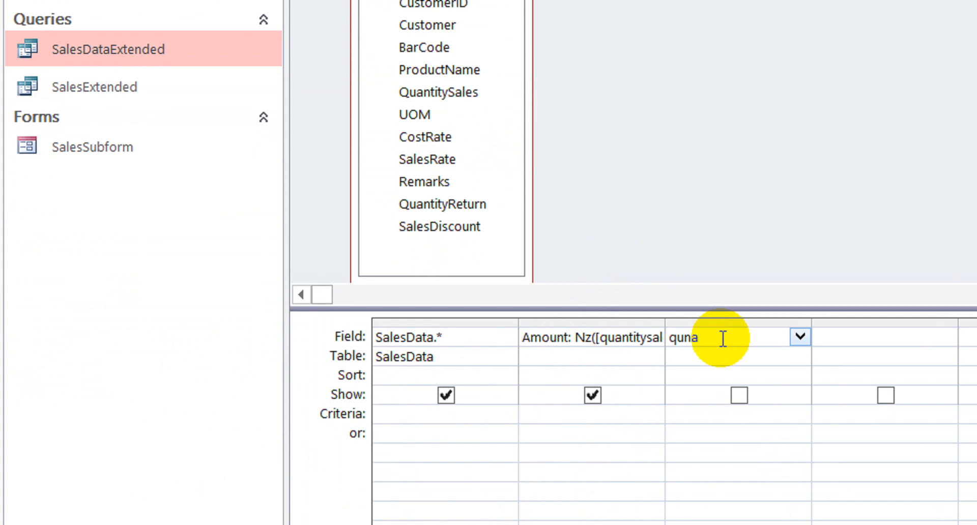
{"action": "type", "text": "a"}
{"action": "key", "text": "shift+Tab"}
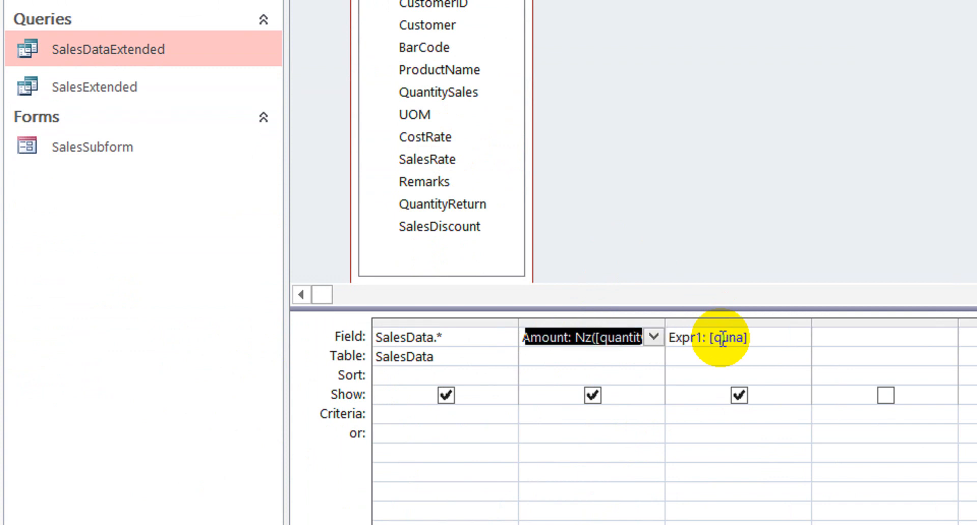
{"action": "key", "text": "Tab"}
{"action": "type", "text": "quantity:"}
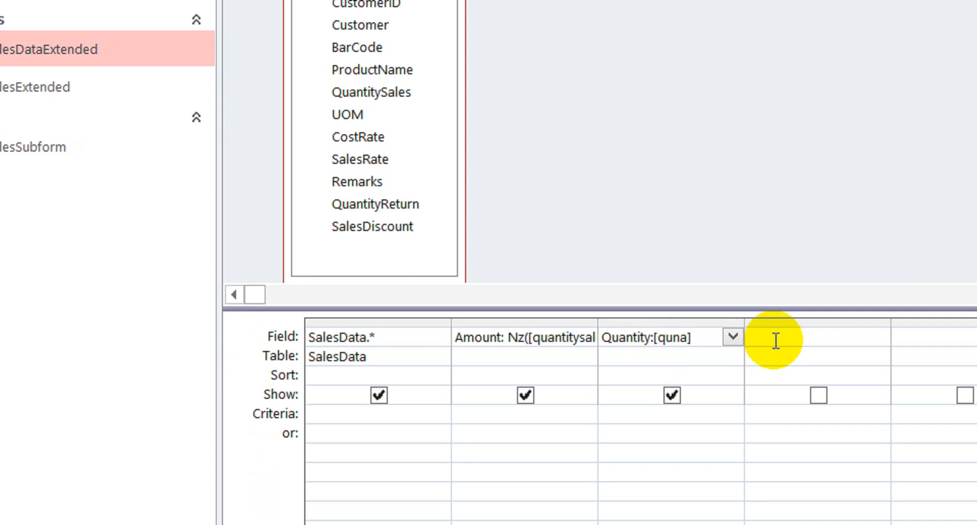
{"action": "type", "text": "titysales"}
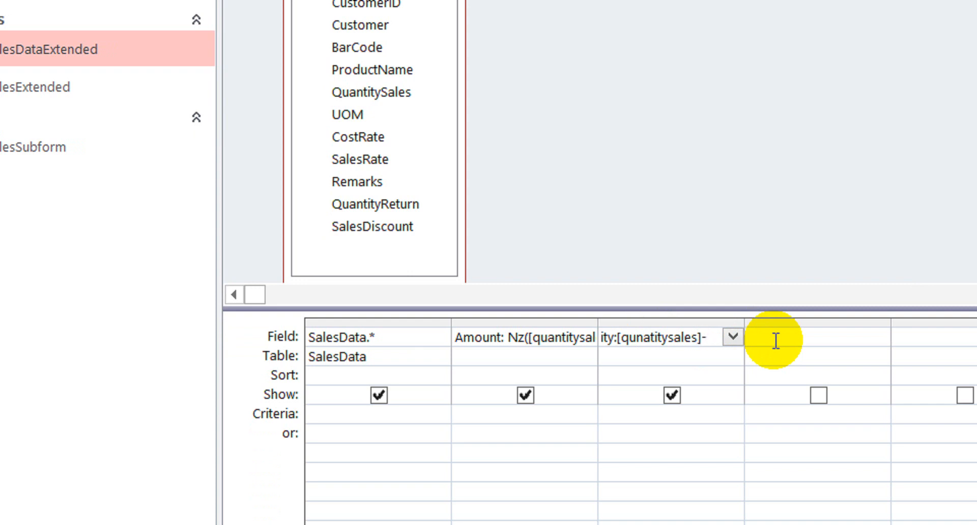
{"action": "type", "text": "uanity"}
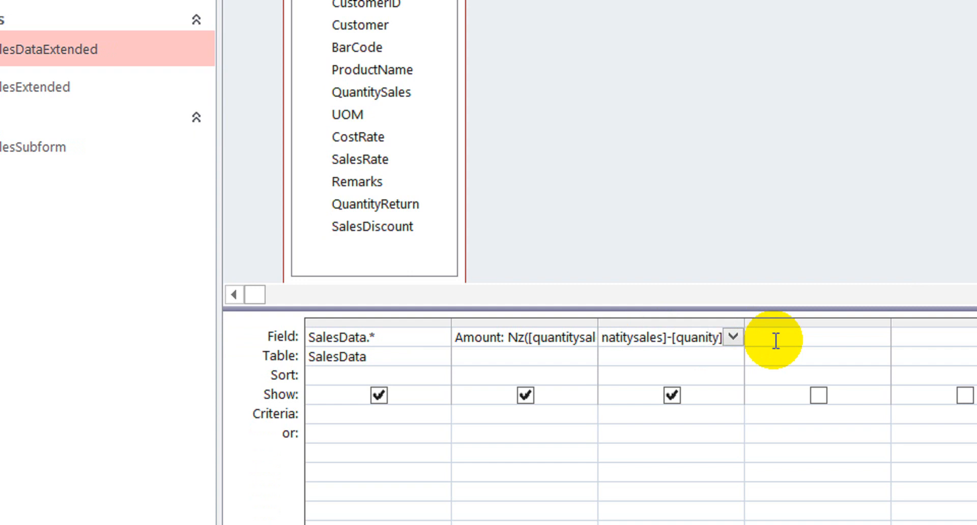
{"action": "type", "text": "retrun"}
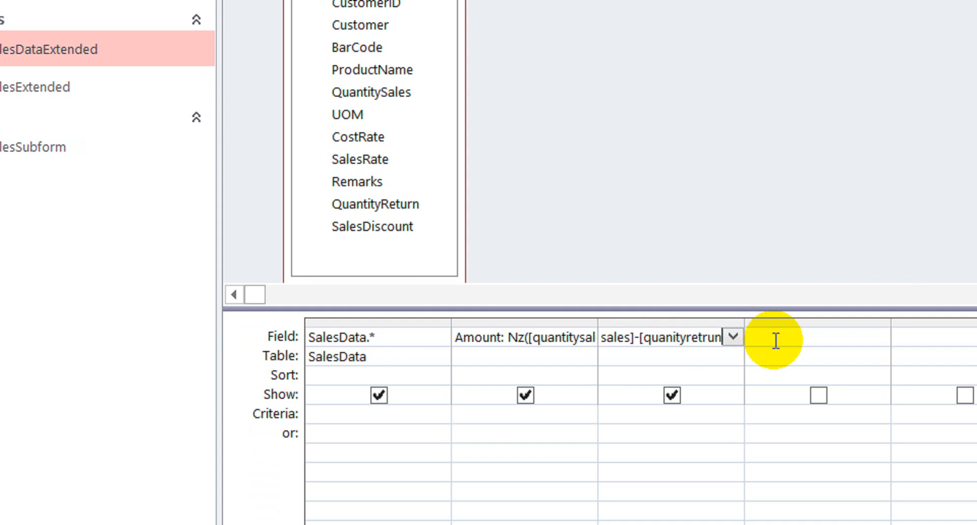
{"action": "key", "text": "Down"}
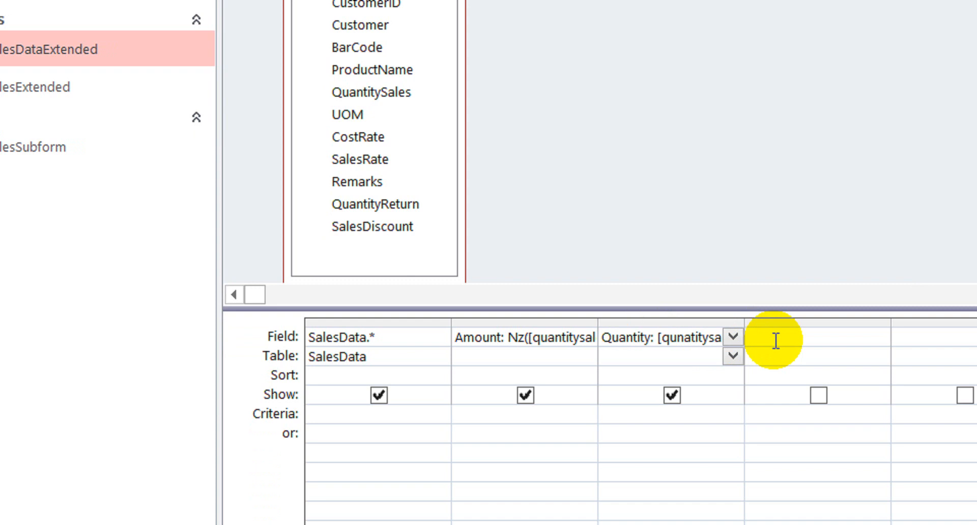
Step: Try to view the SalesDataExtended query's results as a datasheet, cancelling the qunatitysales parameter request
{"action": "left_click", "coordinate": [110, 47]}
{"action": "left_click", "coordinate": [10, 103]}
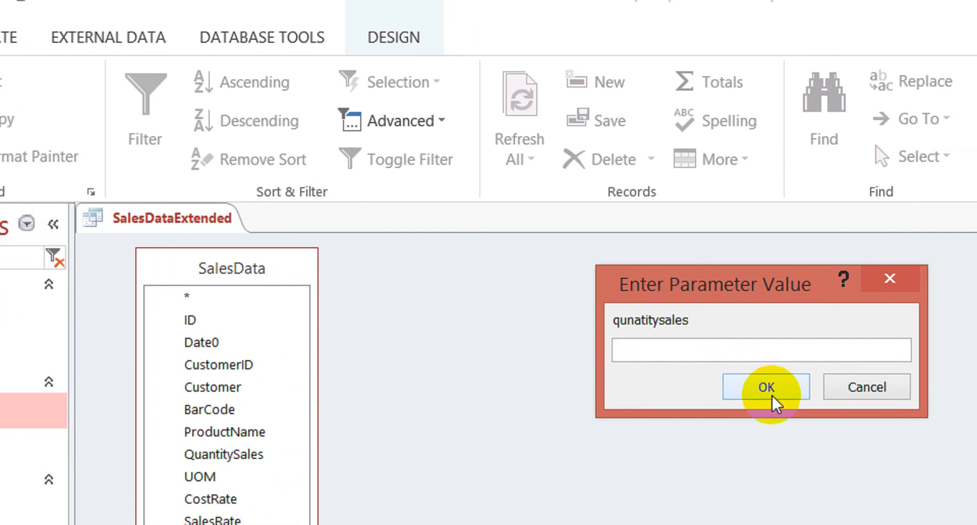
{"action": "left_click", "coordinate": [860, 396]}
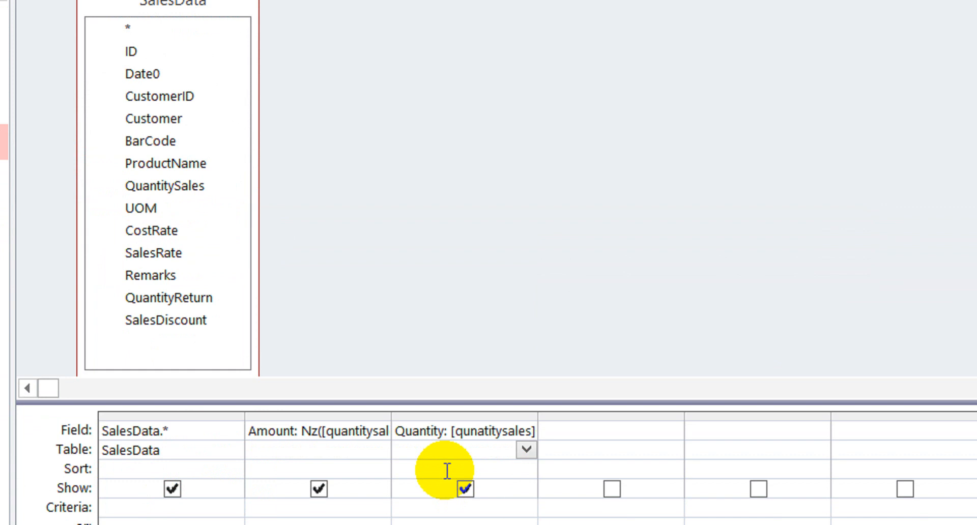
Step: Correct the first field name in the Quantity expression to quantitysales and test the query in Datasheet View
{"action": "left_click", "coordinate": [480, 394]}
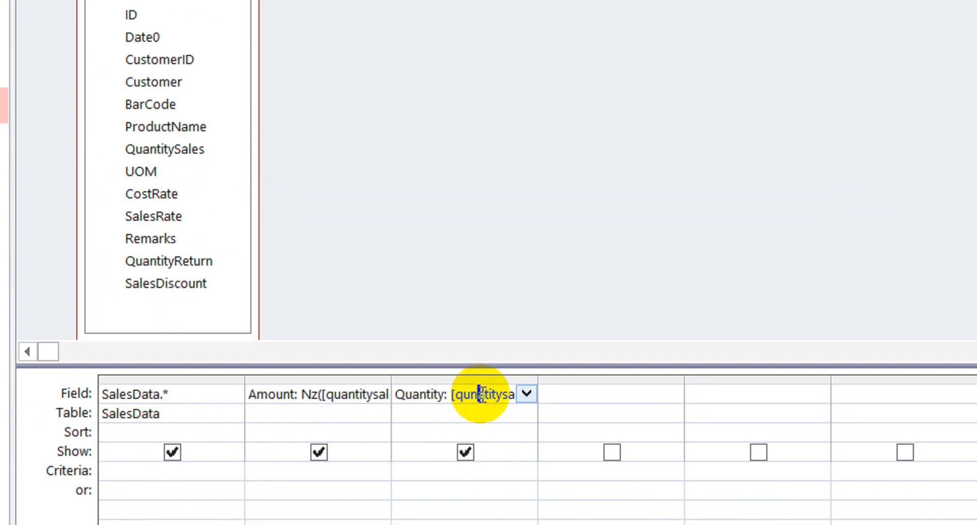
{"action": "type", "text": "a"}
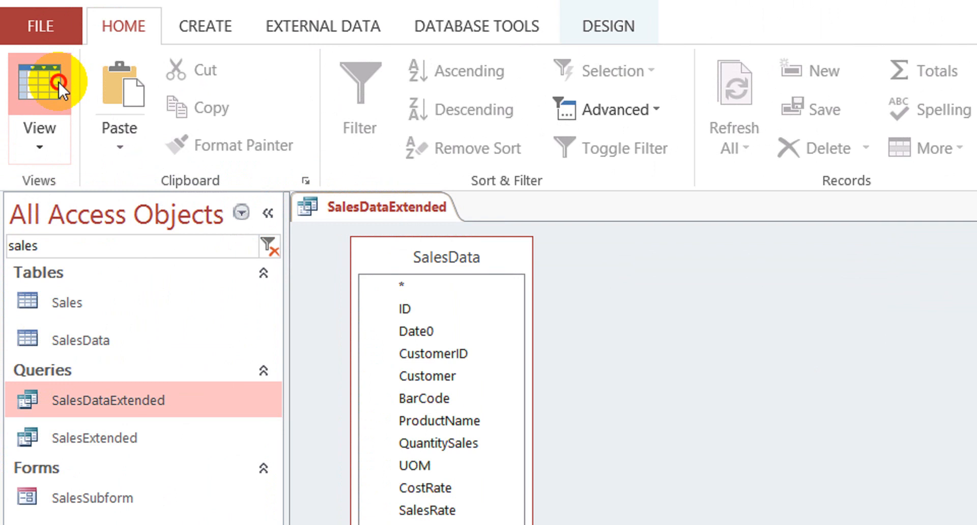
{"action": "left_click", "coordinate": [58, 81]}
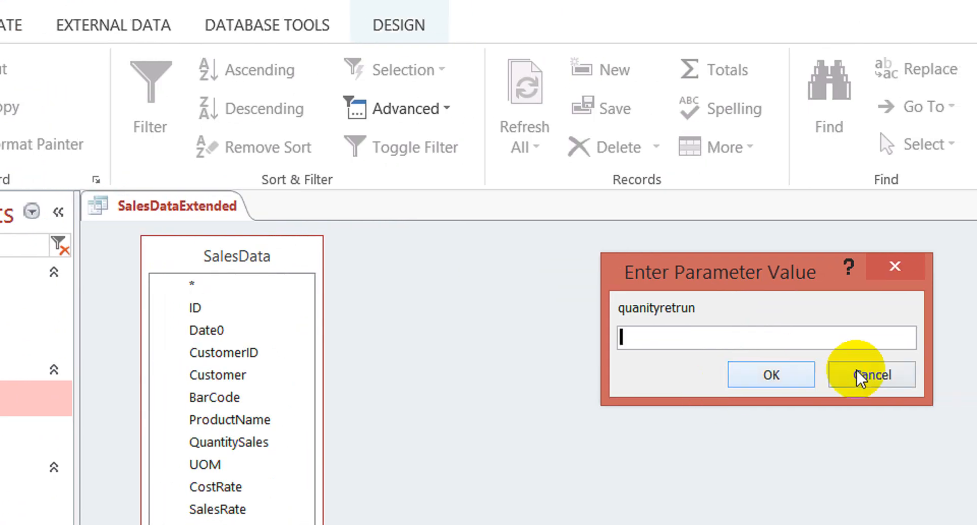
{"action": "left_click", "coordinate": [858, 376]}
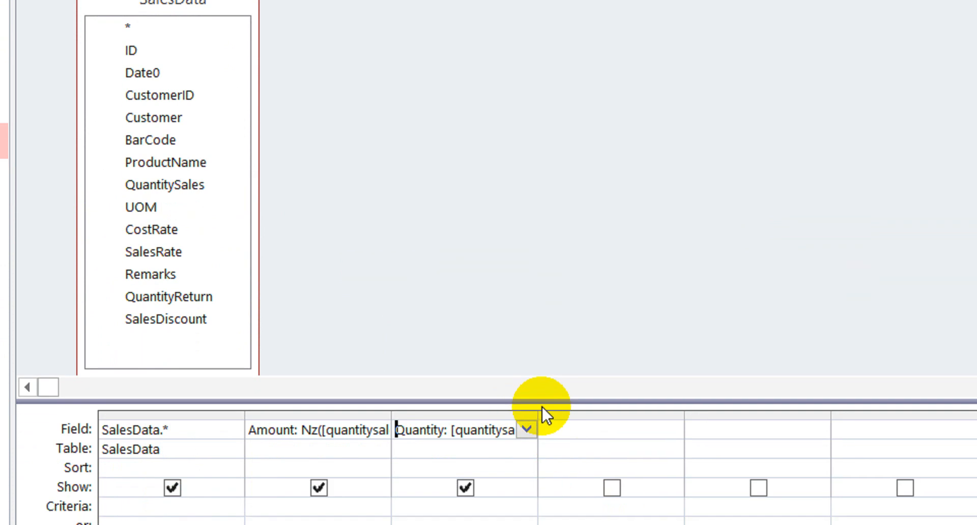
Step: Widen the Quantity column, correct its second field name to quantityretrun and test the query, cancelling the parameter request
{"action": "left_click_drag", "start_coordinate": [539, 397], "coordinate": [809, 438]}
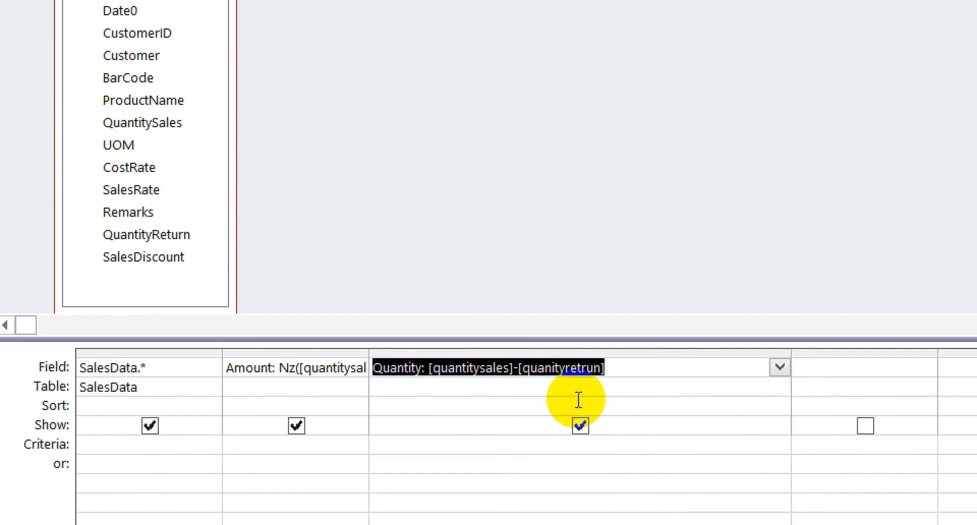
{"action": "left_click", "coordinate": [537, 368]}
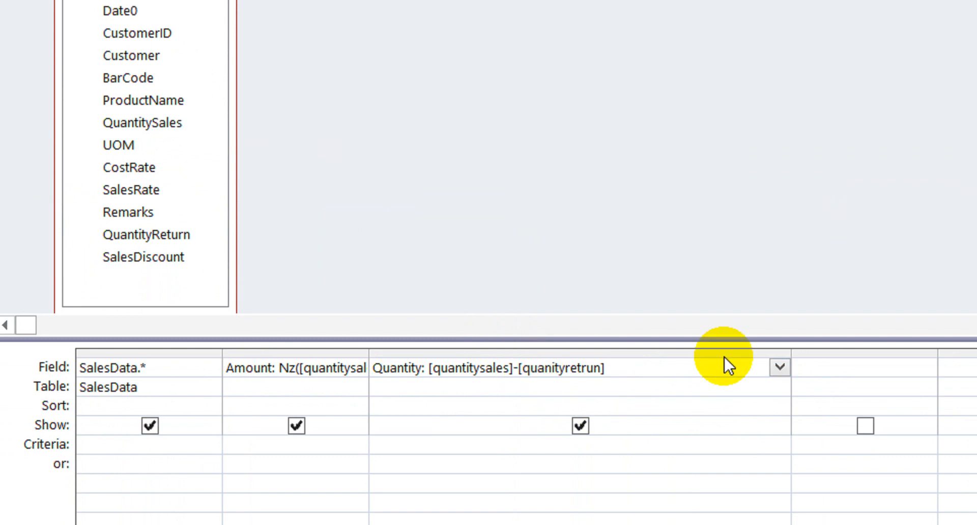
{"action": "type", "text": "t"}
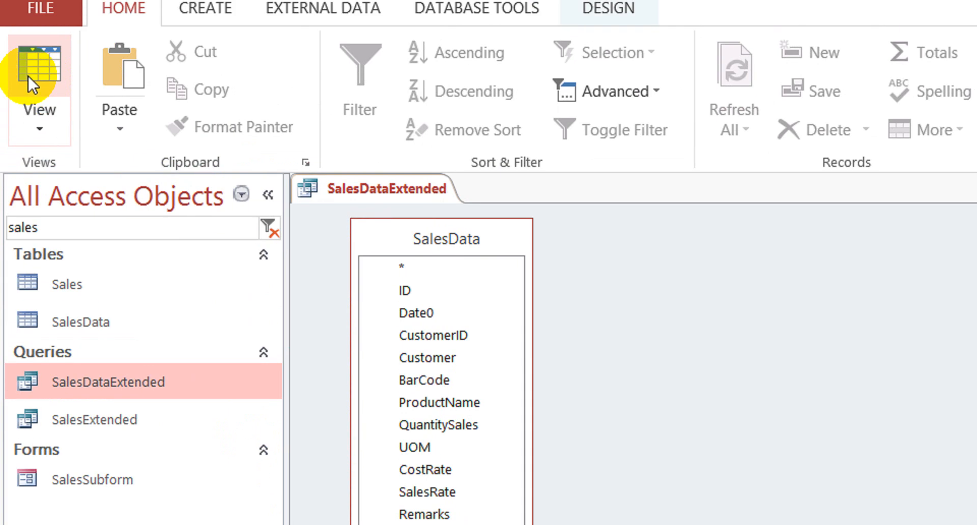
{"action": "left_click", "coordinate": [28, 76]}
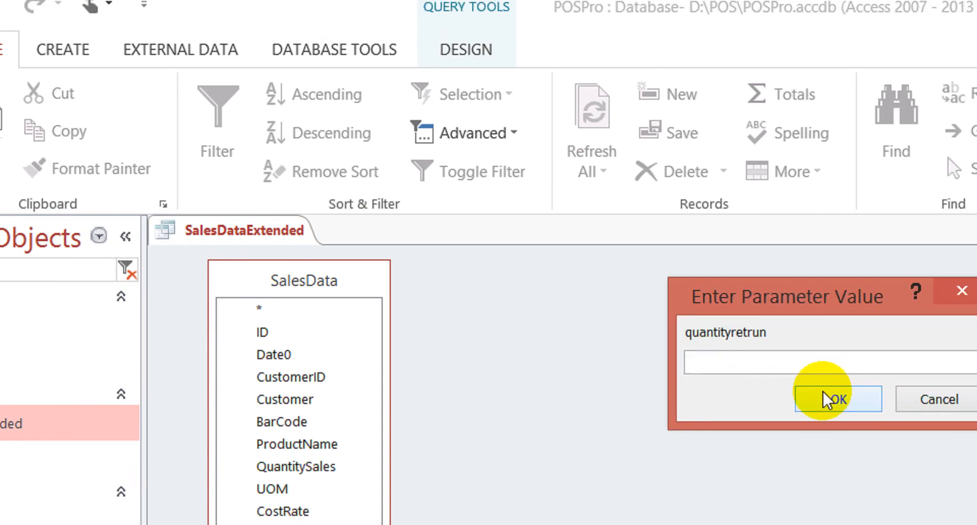
{"action": "left_click", "coordinate": [934, 400]}
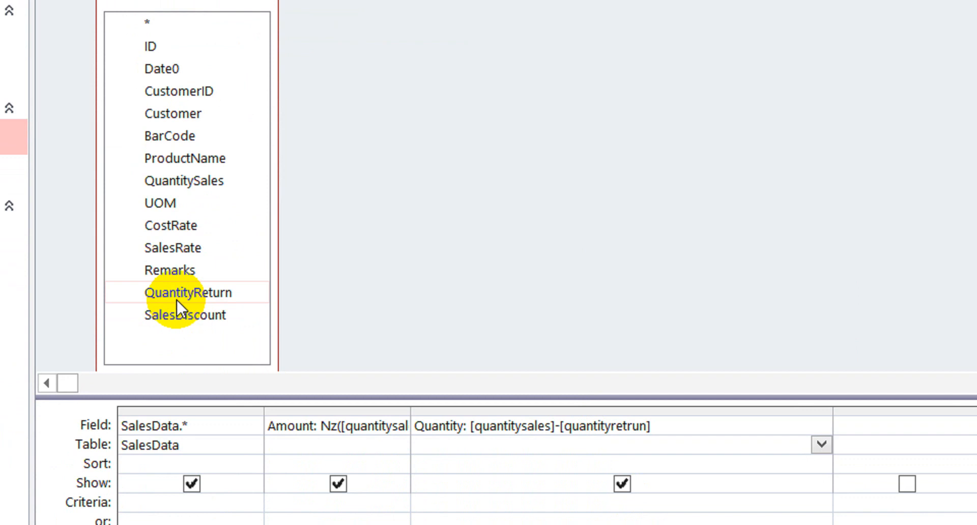
Step: Correct the second field name in the Quantity expression to quantityreturn, matching the QuantityReturn field of SalesData
{"action": "left_click", "coordinate": [171, 365]}
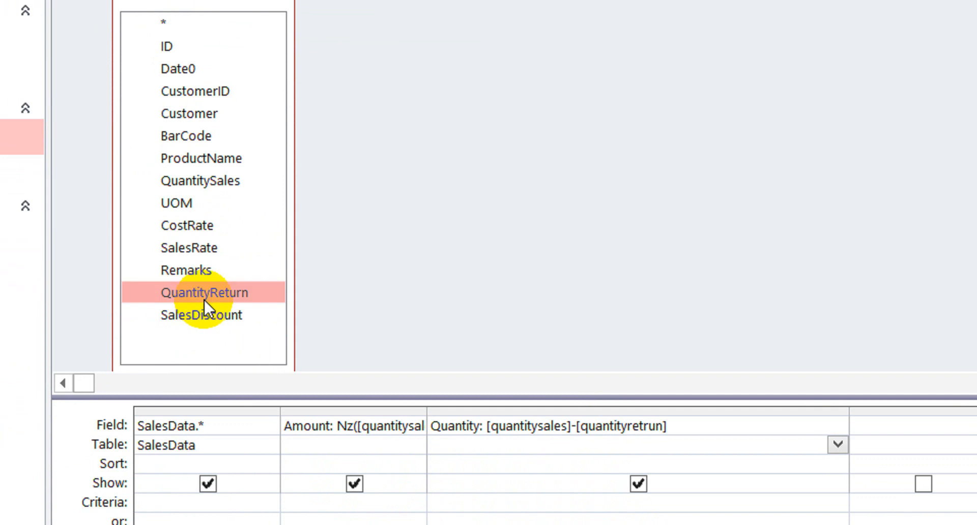
{"action": "left_click_drag", "start_coordinate": [628, 426], "coordinate": [657, 432]}
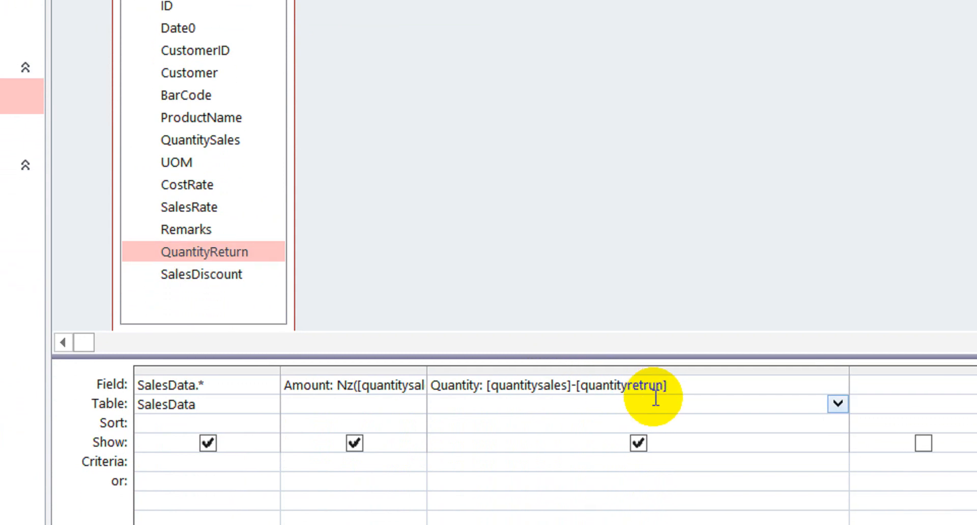
{"action": "left_click", "coordinate": [655, 389]}
{"action": "type", "text": "u"}
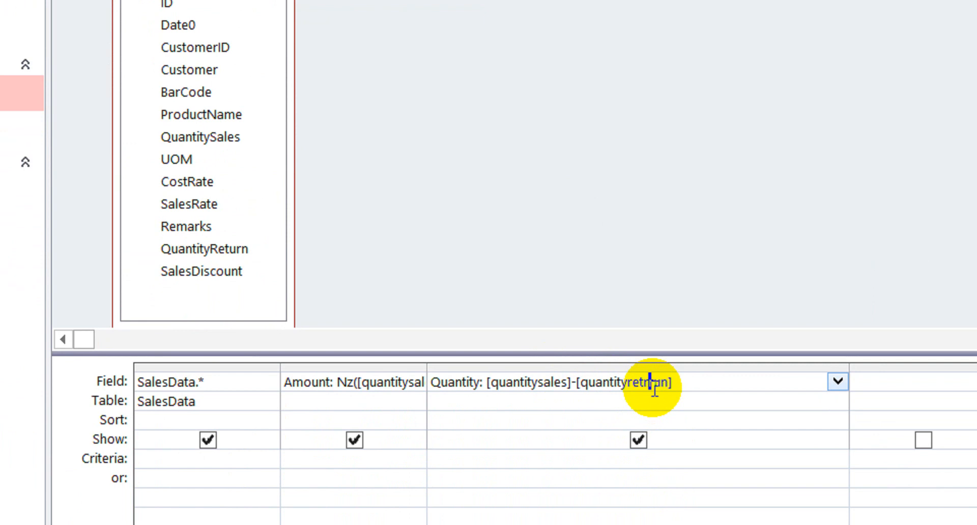
{"action": "type", "text": "urn"}
{"action": "key", "text": "Down"}
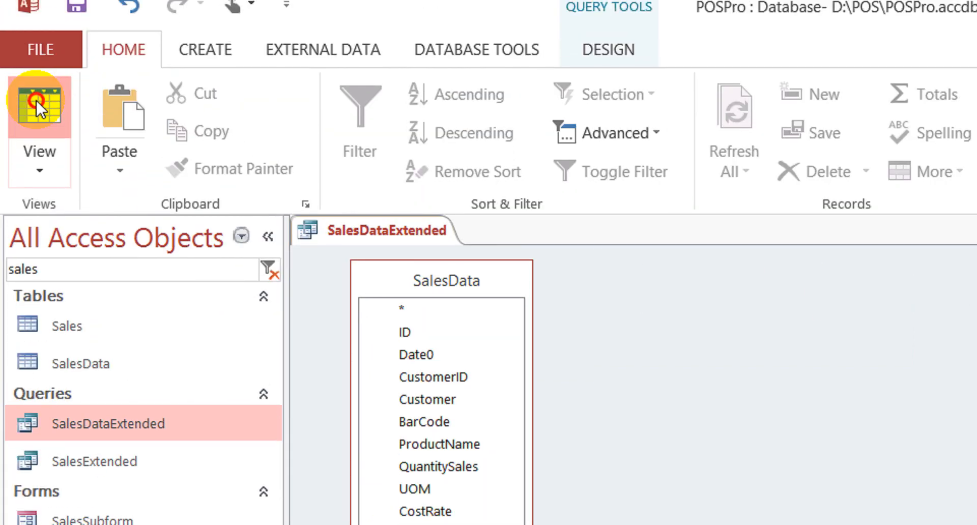
Step: Test the SalesDataExtended query in Datasheet View and close it, saving the design changes
{"action": "left_click", "coordinate": [37, 117]}
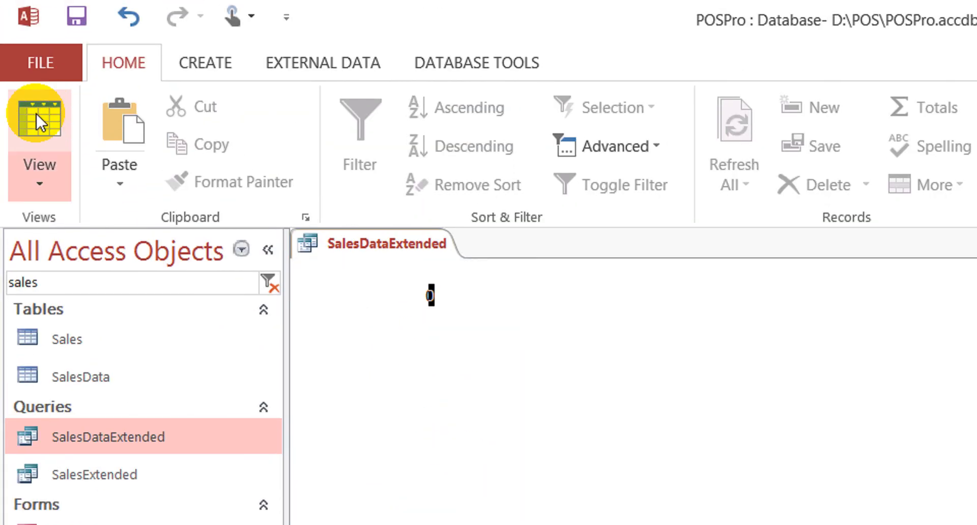
{"action": "left_click", "coordinate": [794, 290]}
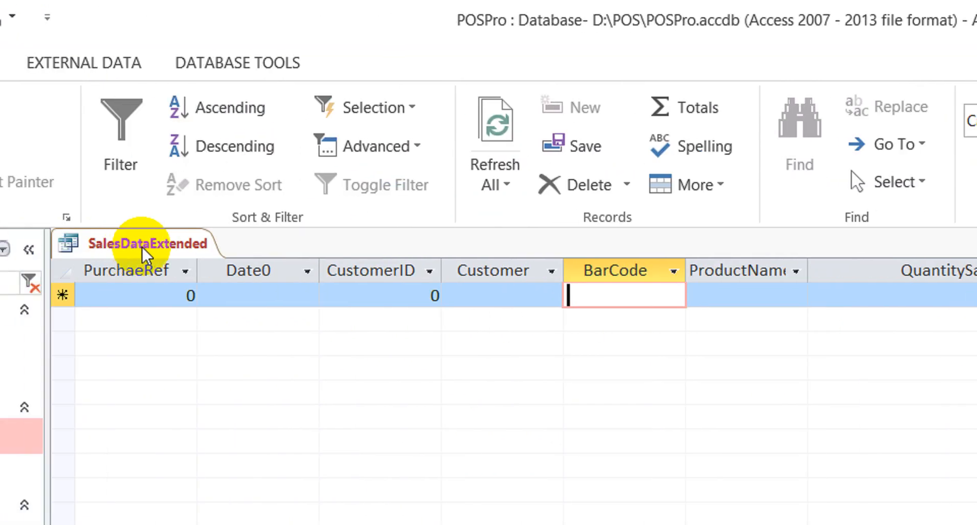
{"action": "right_click", "coordinate": [146, 252]}
{"action": "left_click", "coordinate": [238, 301]}
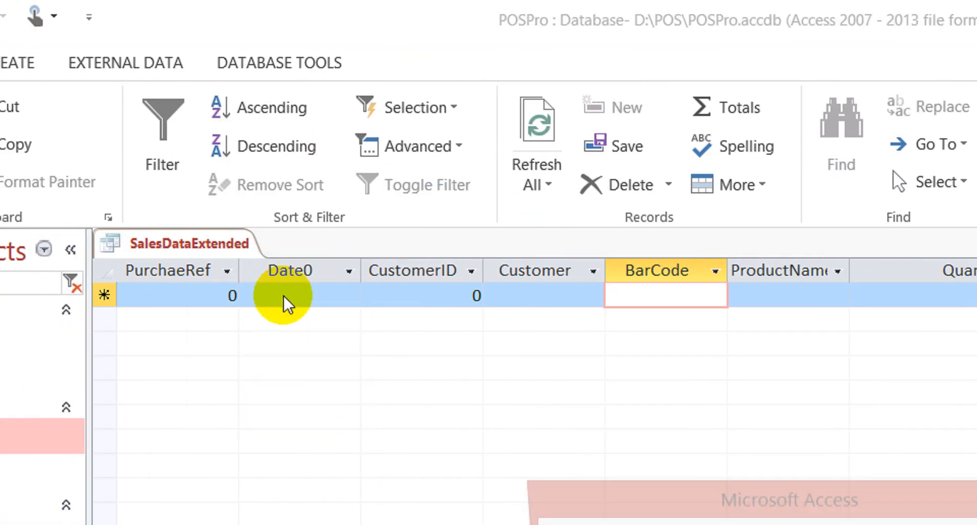
{"action": "left_click", "coordinate": [698, 405]}
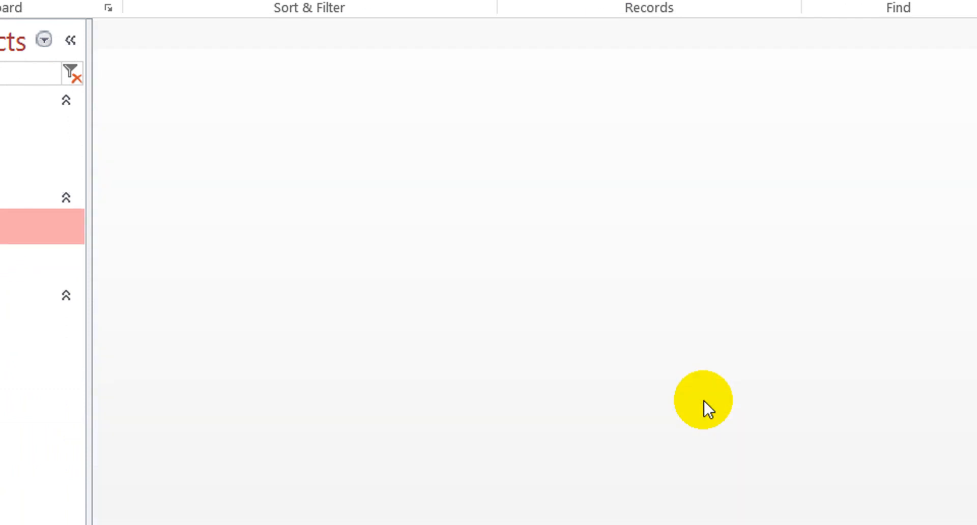
Step: Filter the database objects by stock
{"action": "left_click_drag", "start_coordinate": [73, 108], "coordinate": [1, 109]}
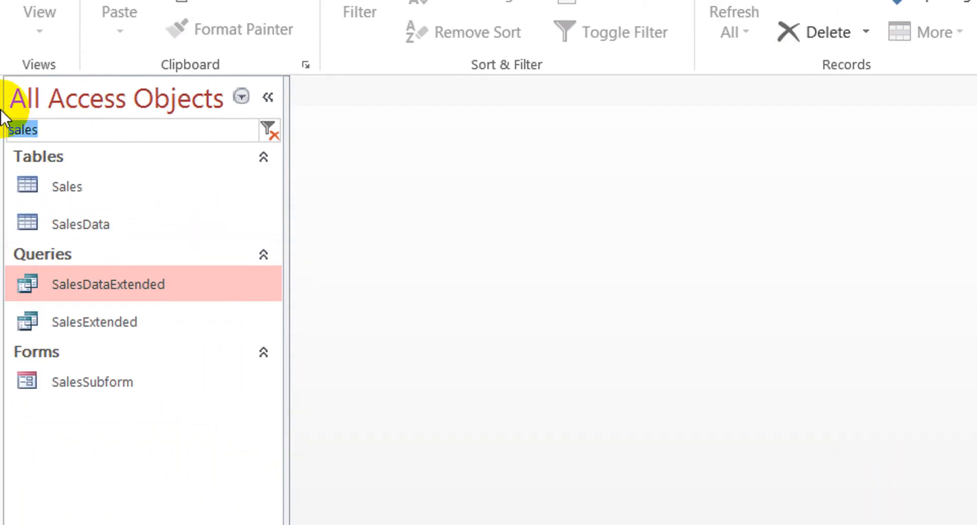
{"action": "type", "text": "stock"}
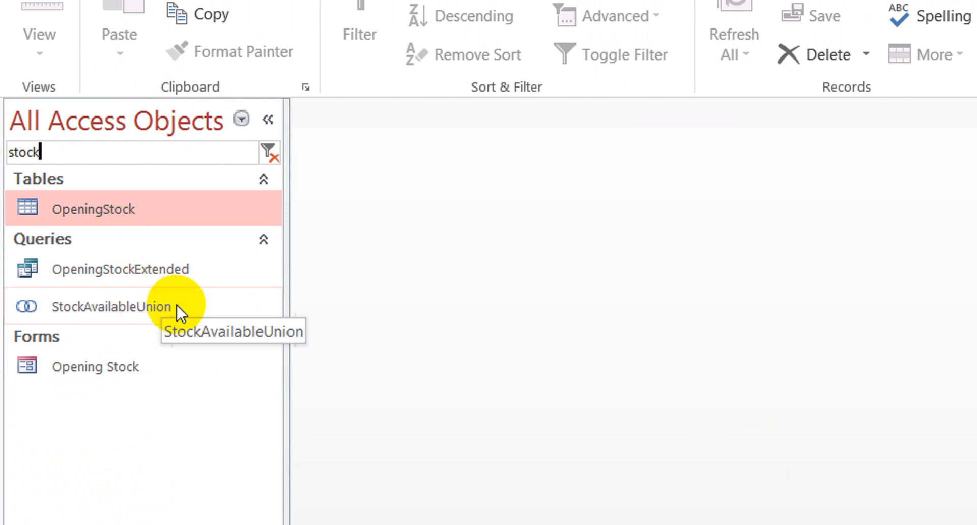
{"action": "left_click", "coordinate": [55, 64]}
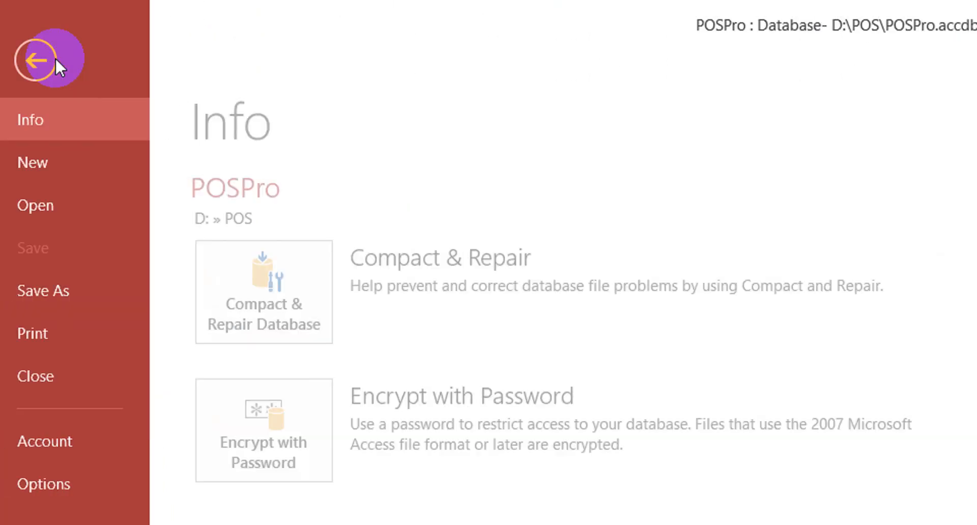
{"action": "left_click", "coordinate": [292, 286]}
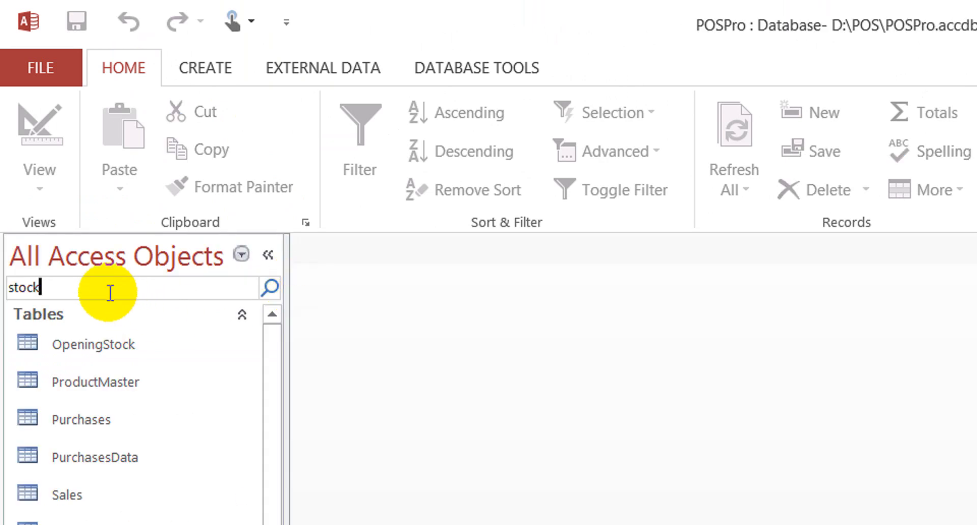
Step: Filter the database objects by bala and open the ClosingBalance query to check its quantity values
{"action": "left_click_drag", "start_coordinate": [109, 292], "coordinate": [5, 267]}
{"action": "type", "text": "bala"}
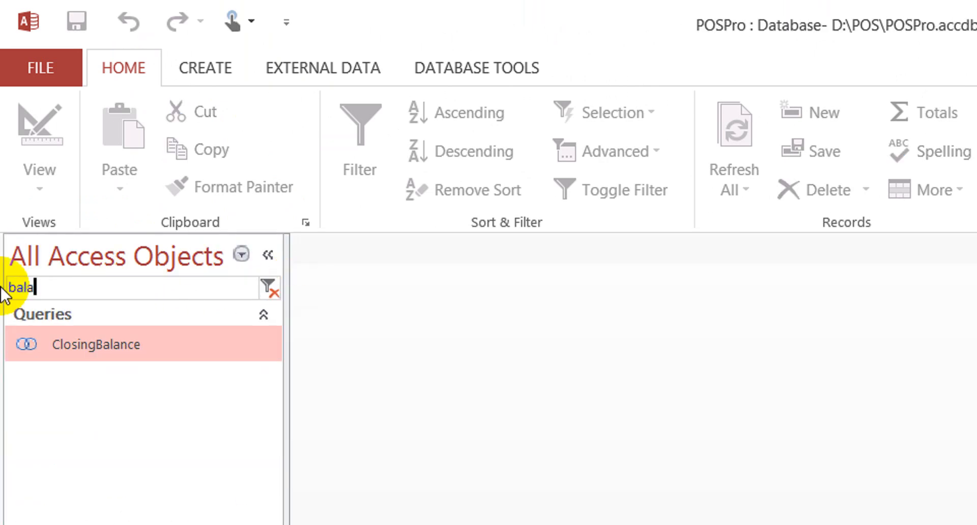
{"action": "double_click", "coordinate": [100, 346]}
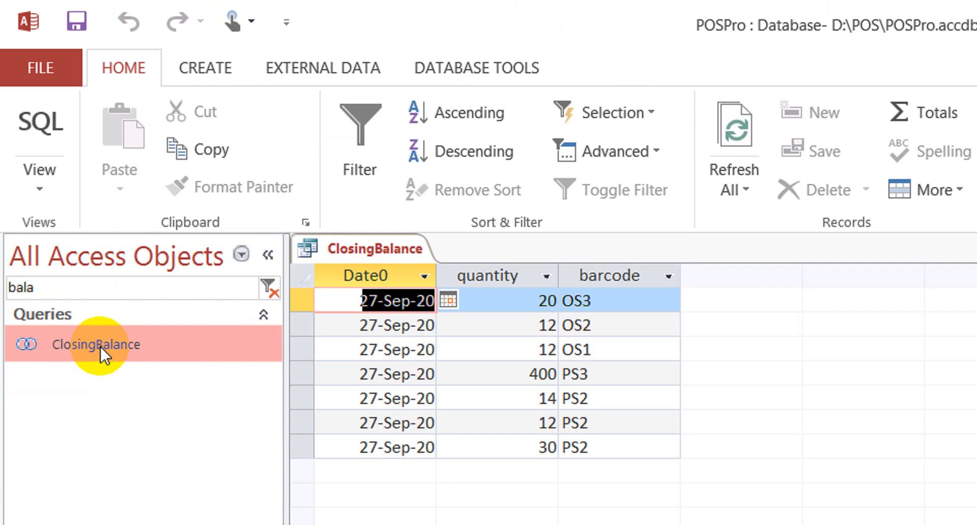
{"action": "left_click", "coordinate": [626, 297]}
{"action": "left_click", "coordinate": [496, 297]}
{"action": "left_click", "coordinate": [488, 338]}
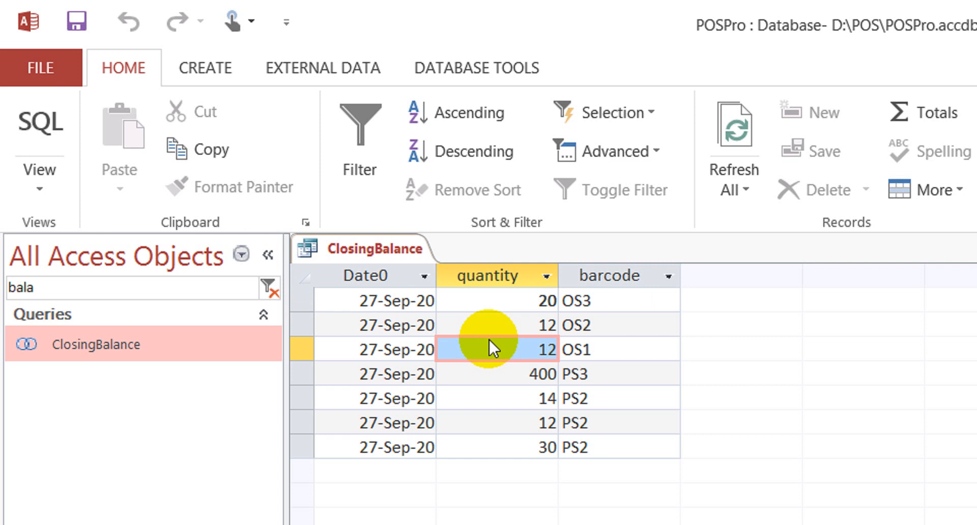
{"action": "key", "text": "ctrl+Home"}
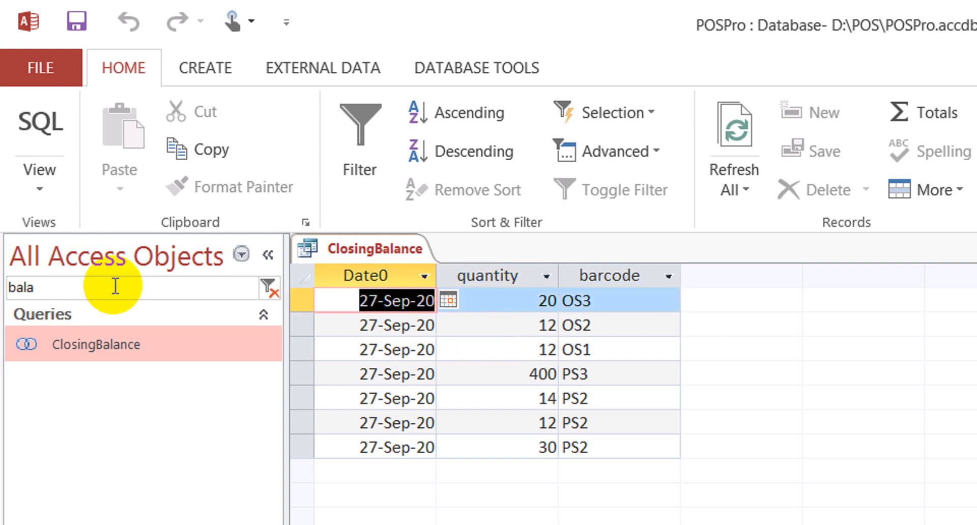
Step: Filter the database objects by sales and open the SalesData table in Design View as read-only
{"action": "left_click_drag", "start_coordinate": [81, 288], "coordinate": [9, 288]}
{"action": "type", "text": "sales"}
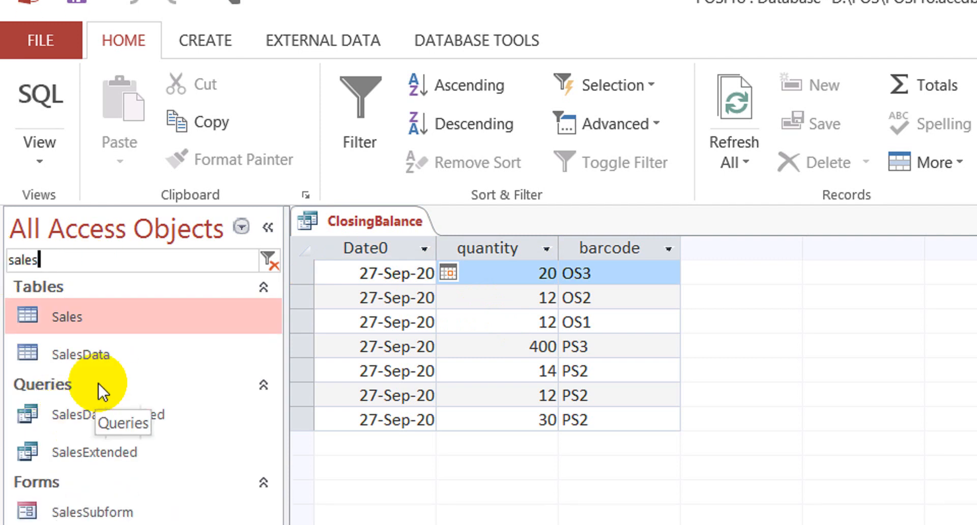
{"action": "left_click", "coordinate": [91, 378]}
{"action": "double_click", "coordinate": [93, 349]}
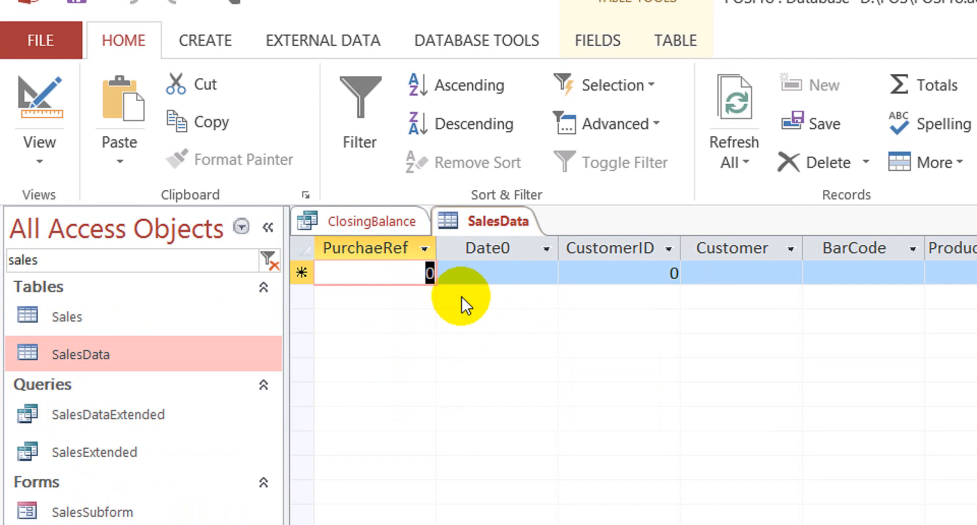
{"action": "left_click", "coordinate": [44, 88]}
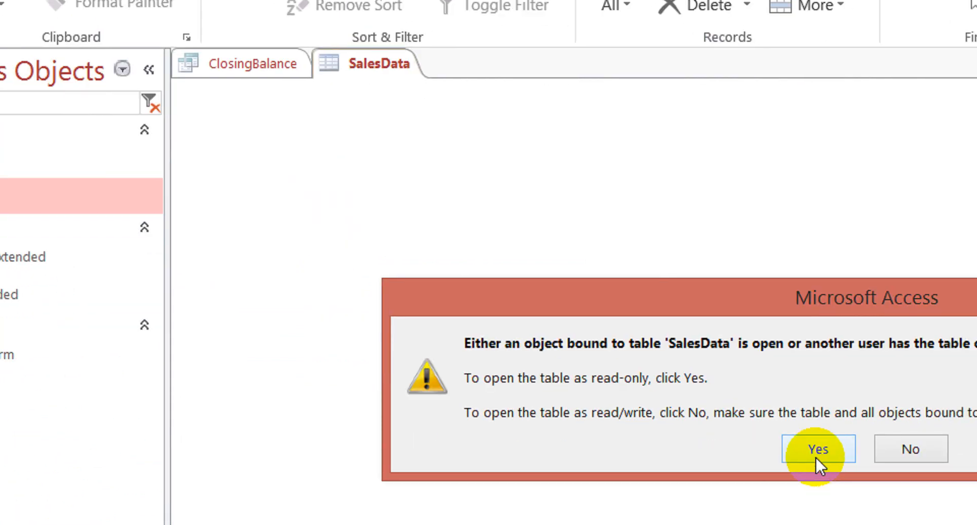
{"action": "left_click", "coordinate": [800, 431]}
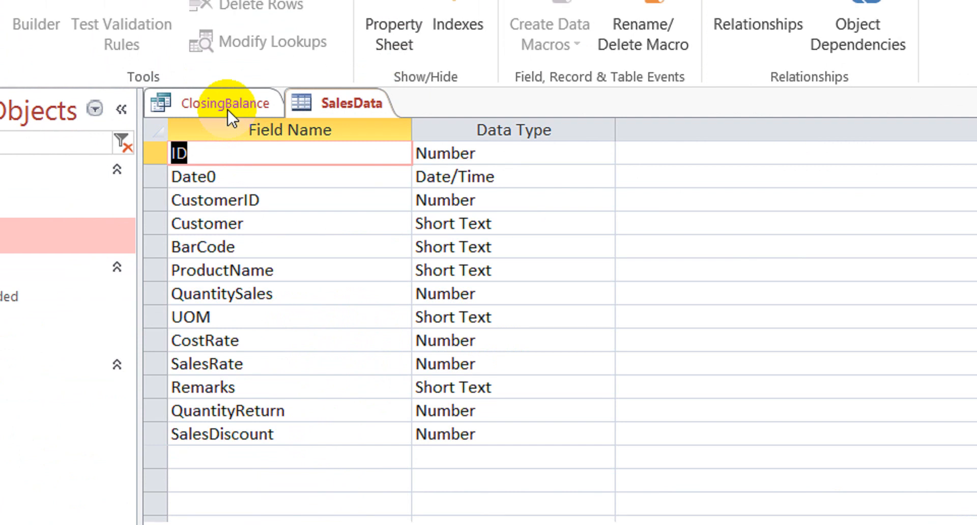
Step: Close all open objects and reopen the SalesData table in Design View with editing allowed
{"action": "right_click", "coordinate": [228, 30]}
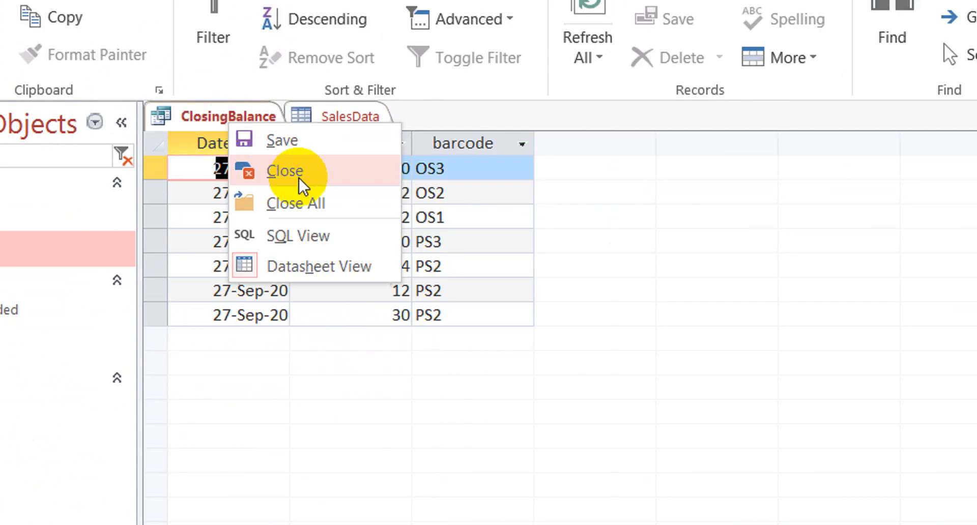
{"action": "left_click", "coordinate": [319, 194]}
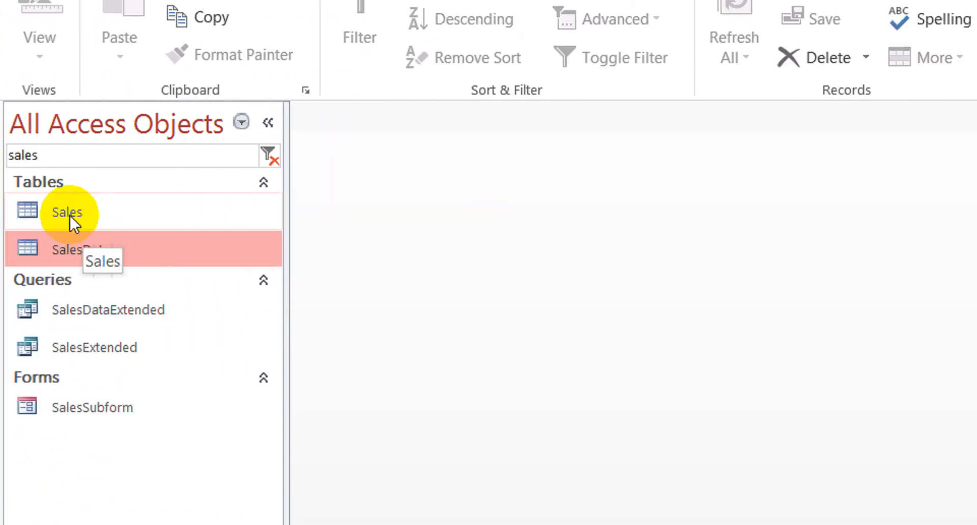
{"action": "left_click", "coordinate": [61, 211]}
{"action": "left_click", "coordinate": [75, 239]}
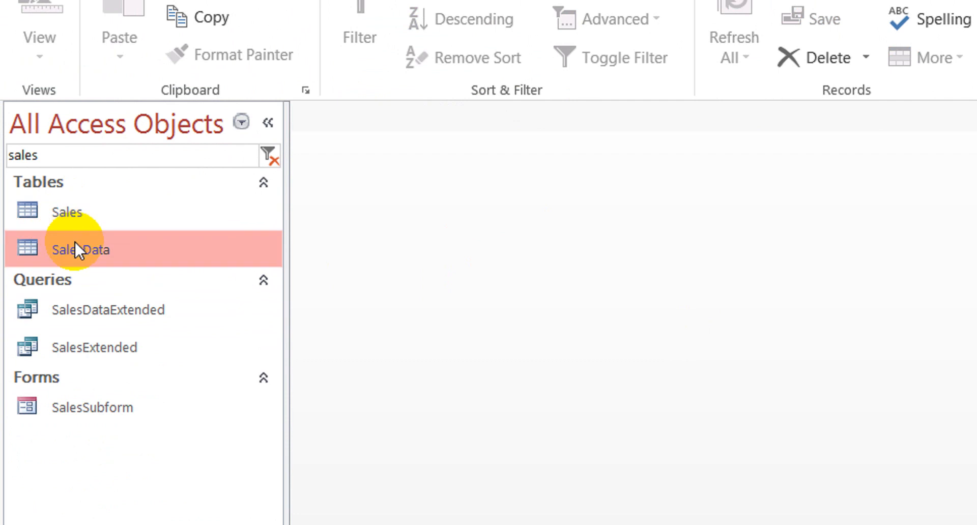
{"action": "double_click", "coordinate": [103, 252]}
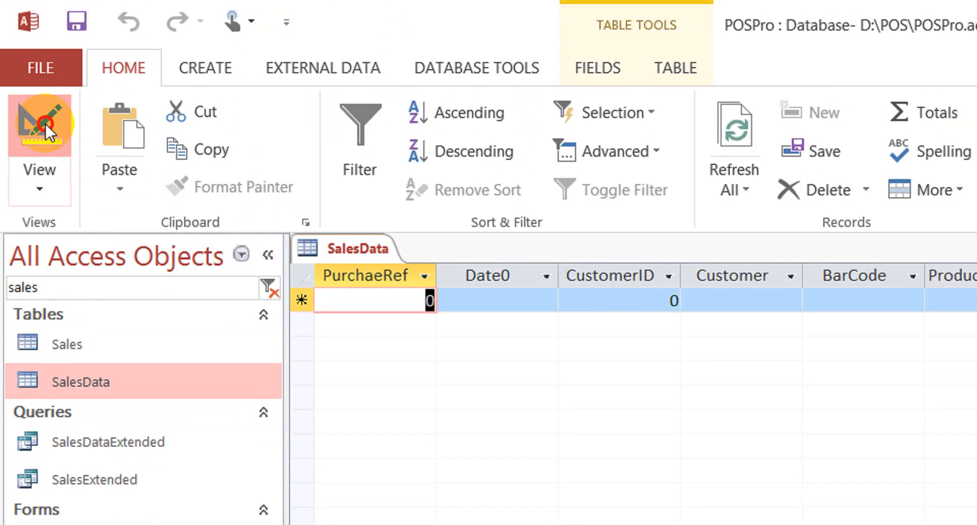
{"action": "left_click", "coordinate": [45, 124]}
Step: Add a field named Type below SalesDiscount in the SalesData table design
{"action": "left_click", "coordinate": [515, 524]}
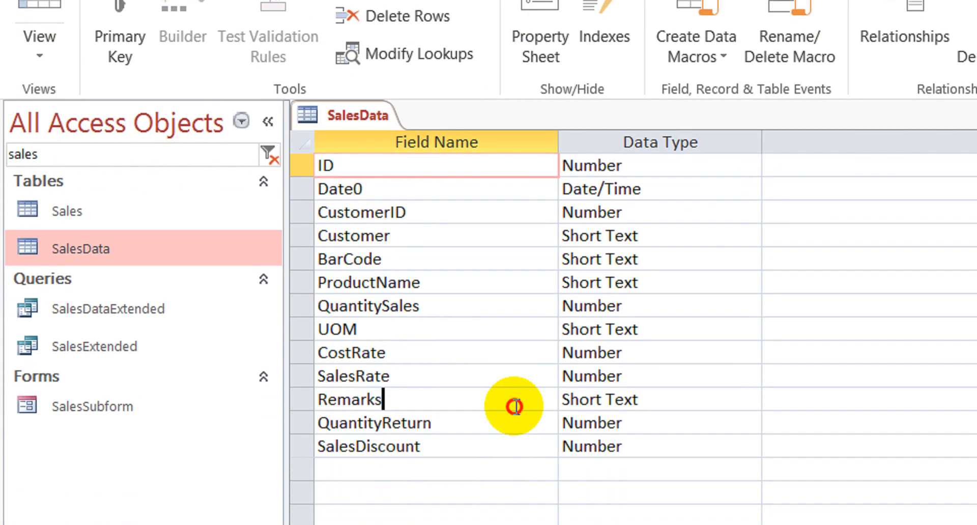
{"action": "key", "text": "Down"}
{"action": "key", "text": "Down"}
{"action": "key", "text": "Down"}
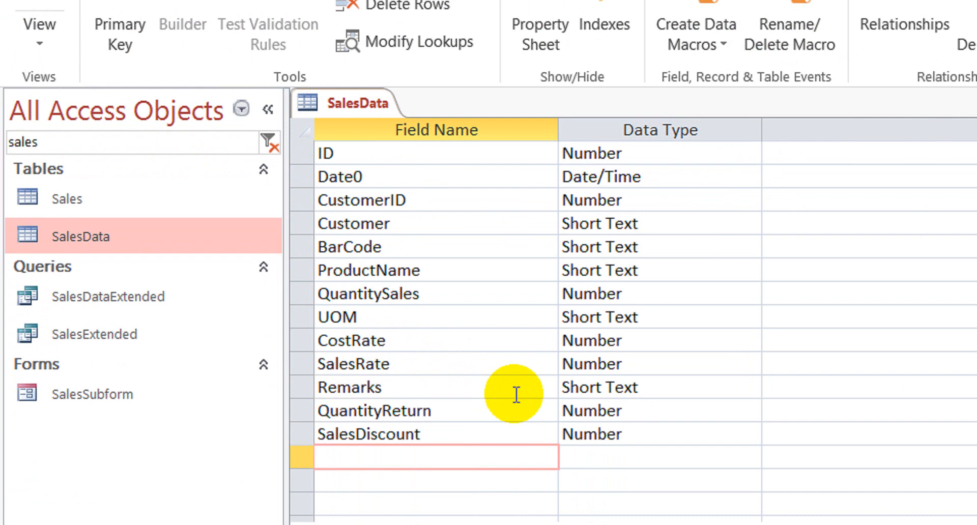
{"action": "type", "text": "Type"}
{"action": "key", "text": "Down"}
{"action": "key", "text": "Up"}
{"action": "key", "text": "Tab"}
Step: Set the data type of the Type field to Short Text, dismissing the invalid entry sa
{"action": "type", "text": "sa"}
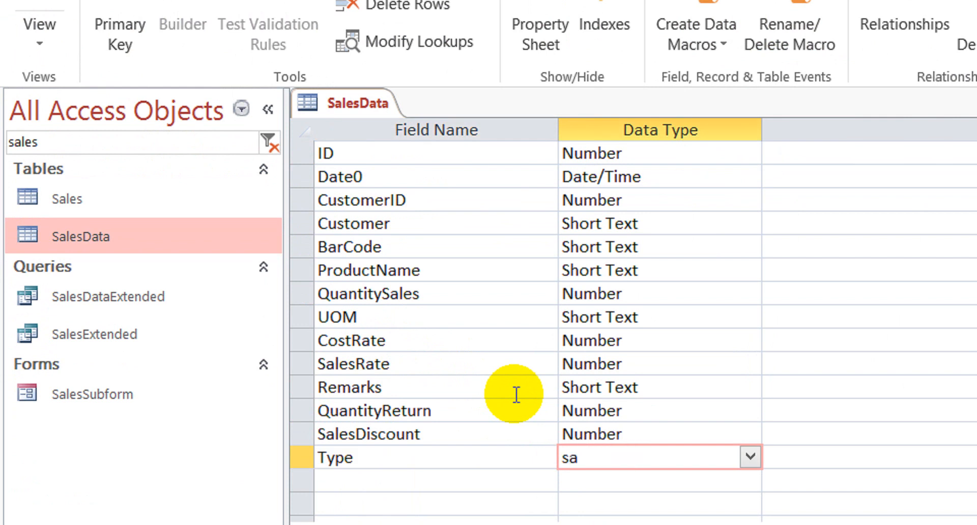
{"action": "key", "text": "Return"}
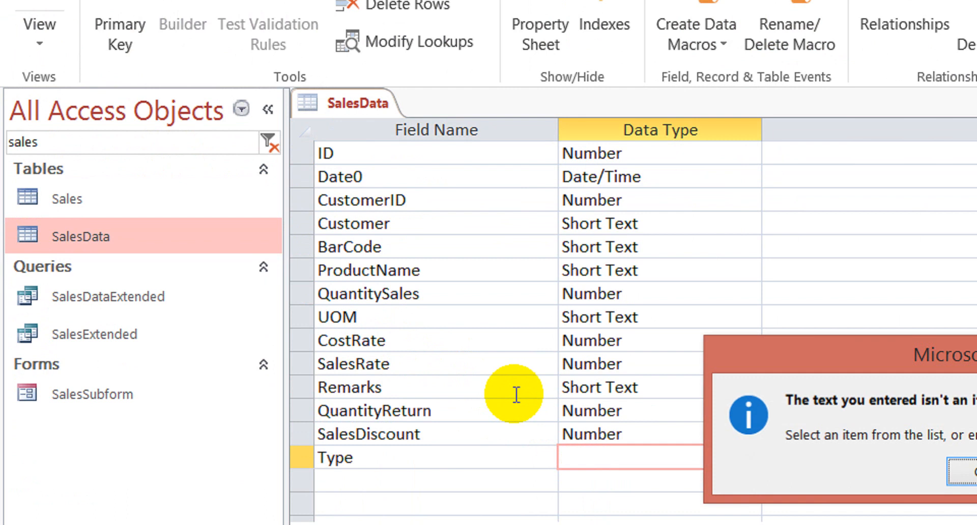
{"action": "key", "text": "Return"}
{"action": "key", "text": "Return"}
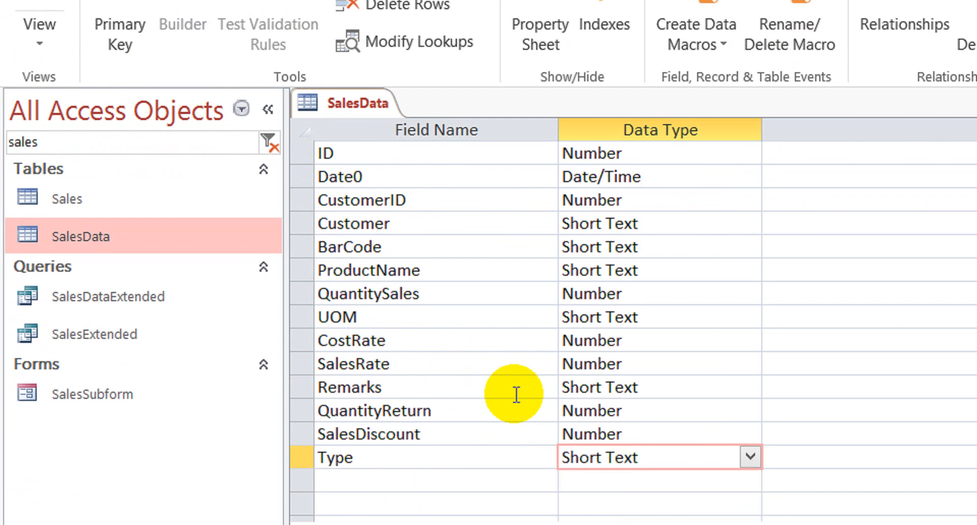
{"action": "key", "text": "Tab"}
{"action": "key", "text": "shift+Tab"}
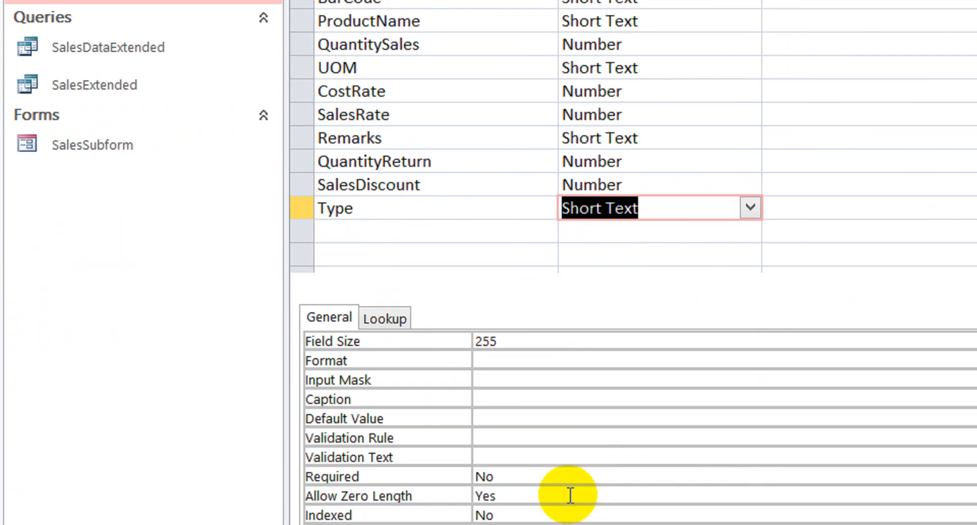
Step: Enter a default value for the Type field and close the SalesData table
{"action": "left_click", "coordinate": [496, 386]}
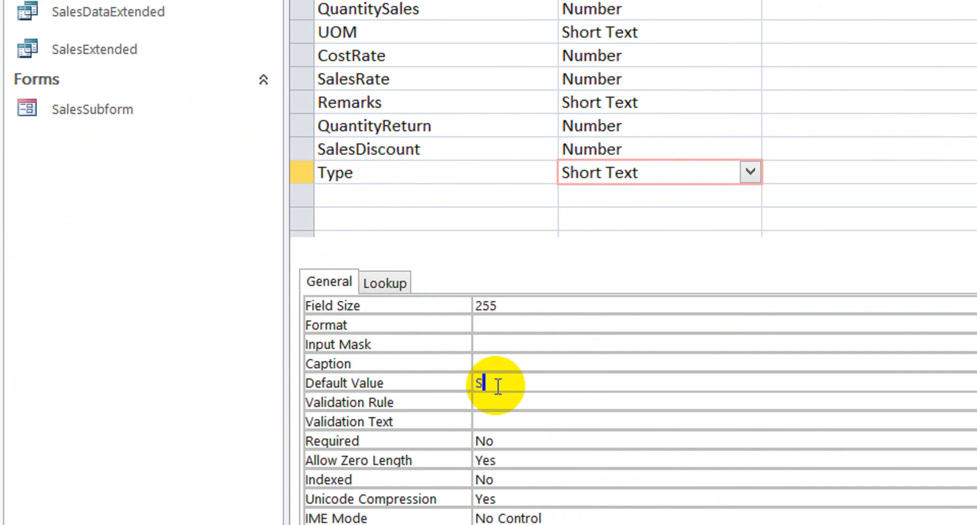
{"action": "key", "text": "Return"}
{"action": "key", "text": "Up"}
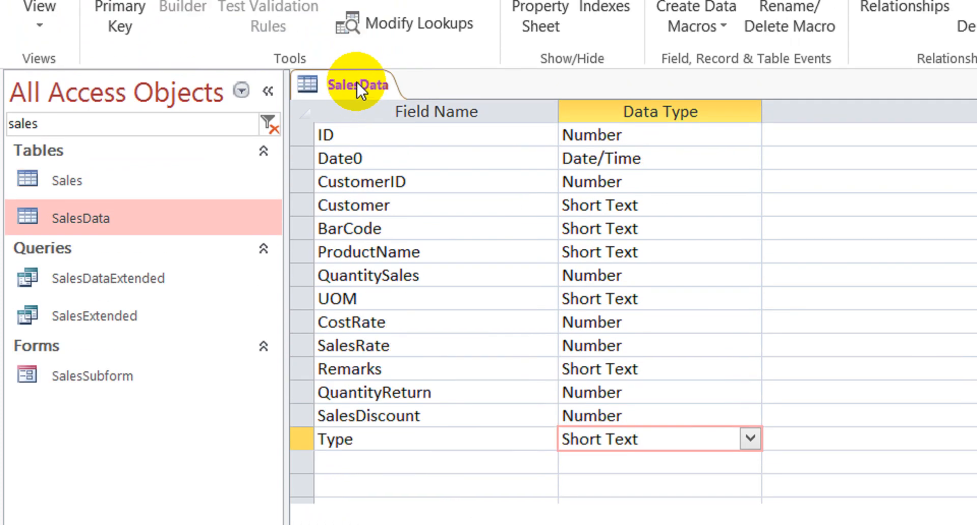
{"action": "right_click", "coordinate": [356, 115]}
{"action": "left_click", "coordinate": [440, 165]}
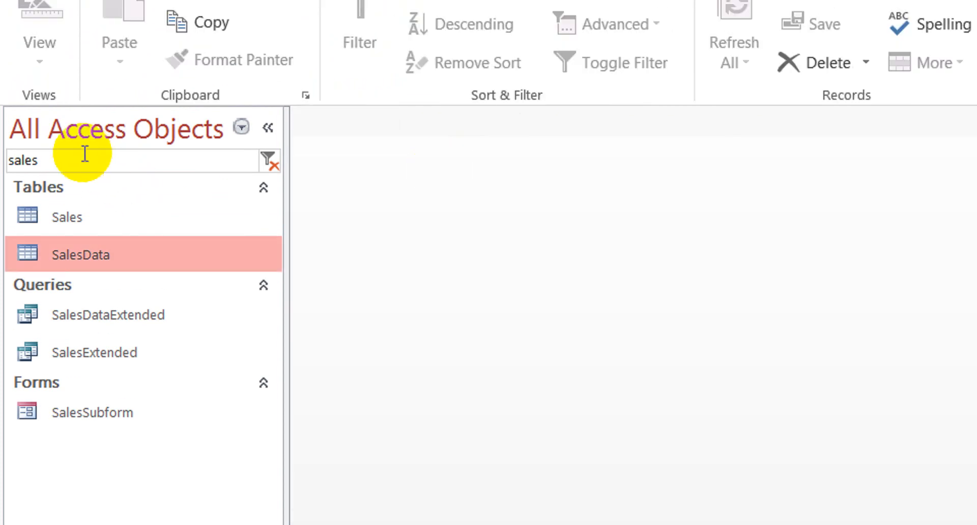
Step: Filter the database objects by op and open the OpeningStock table in Design View
{"action": "left_click_drag", "start_coordinate": [83, 153], "coordinate": [3, 133]}
{"action": "type", "text": "op"}
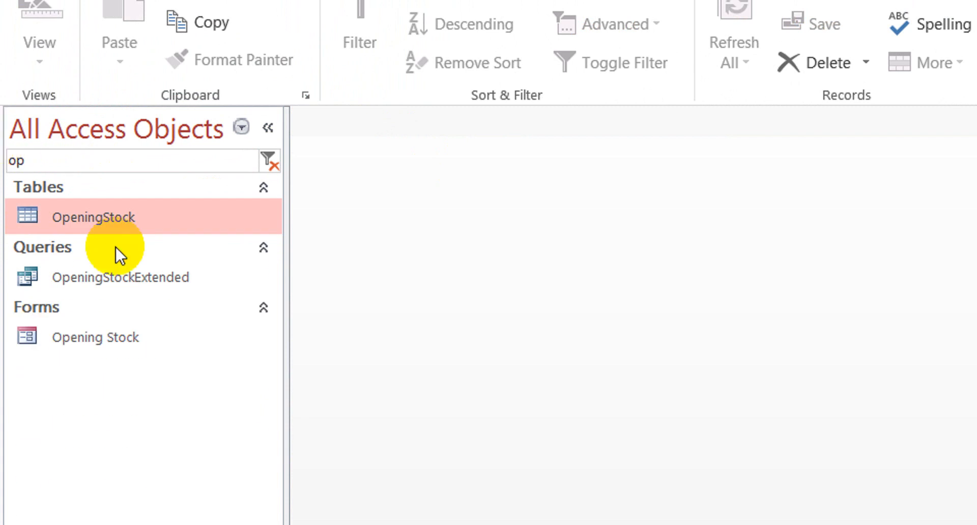
{"action": "right_click", "coordinate": [151, 218]}
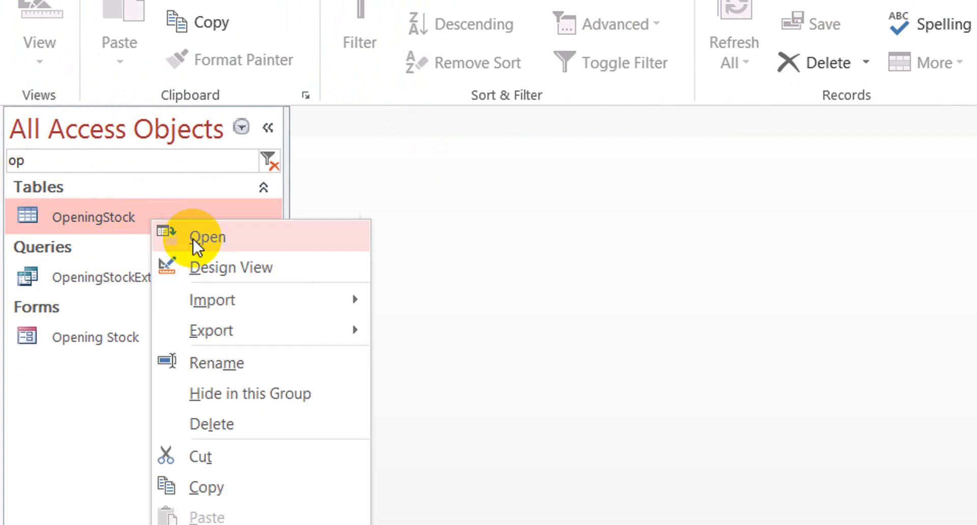
{"action": "left_click", "coordinate": [246, 265]}
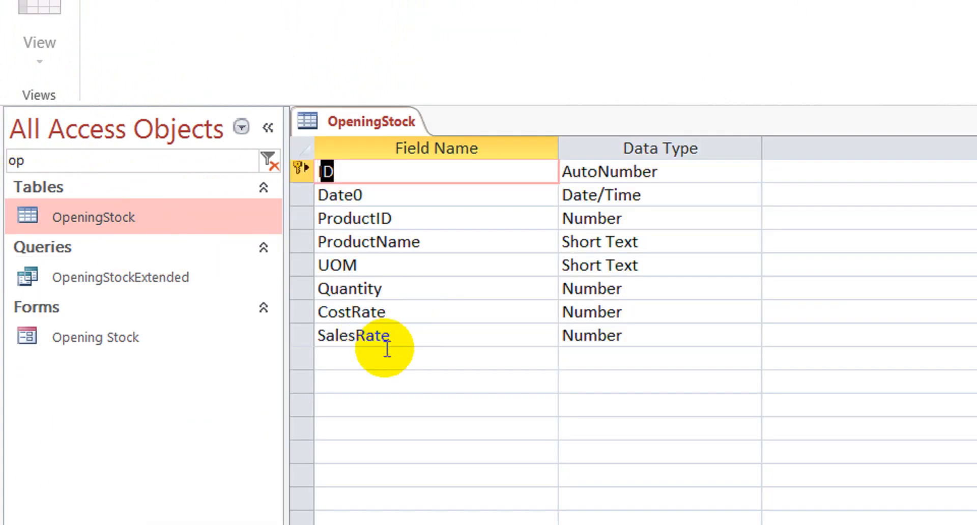
Step: Add a Short Text field named Type below SalesRate in the OpeningStock table design
{"action": "left_click", "coordinate": [357, 364]}
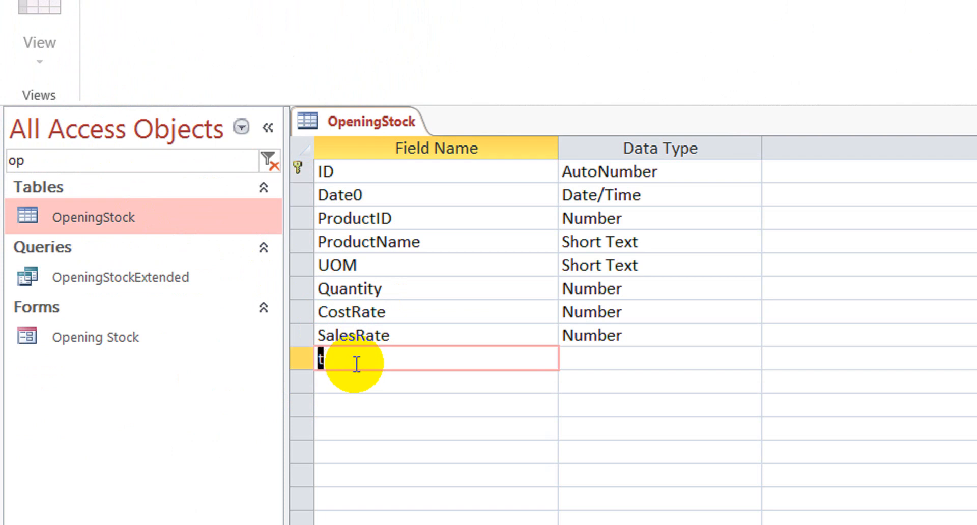
{"action": "key", "text": "Down"}
{"action": "key", "text": "Up"}
{"action": "key", "text": "Tab"}
{"action": "key", "text": "Down"}
{"action": "key", "text": "Up"}
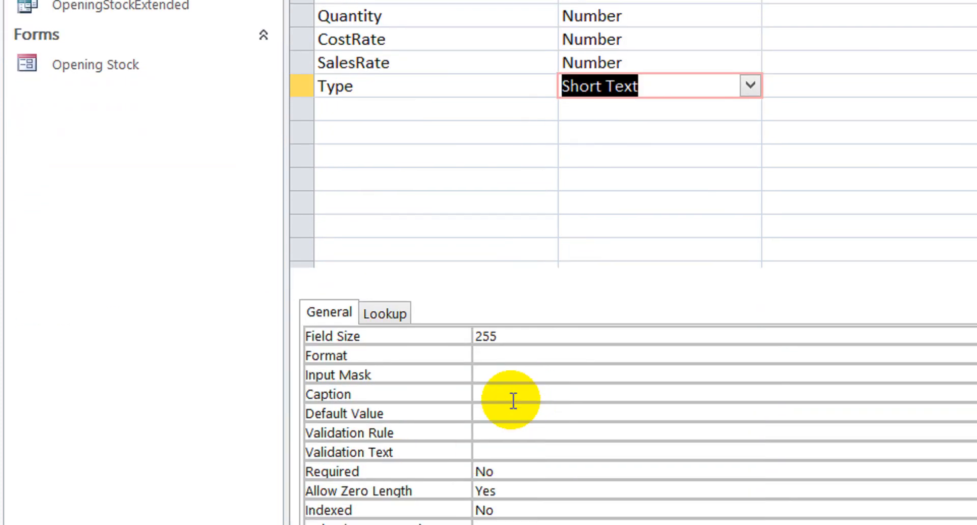
Step: Set the default value of the Type field to Opening and close OpeningStock, saving its design changes
{"action": "left_click", "coordinate": [503, 422]}
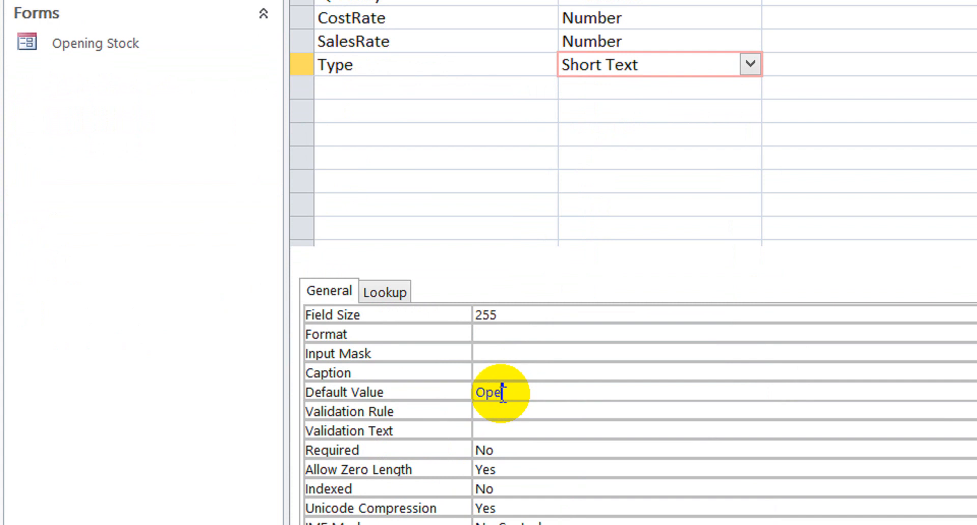
{"action": "key", "text": "Return"}
{"action": "key", "text": "Up"}
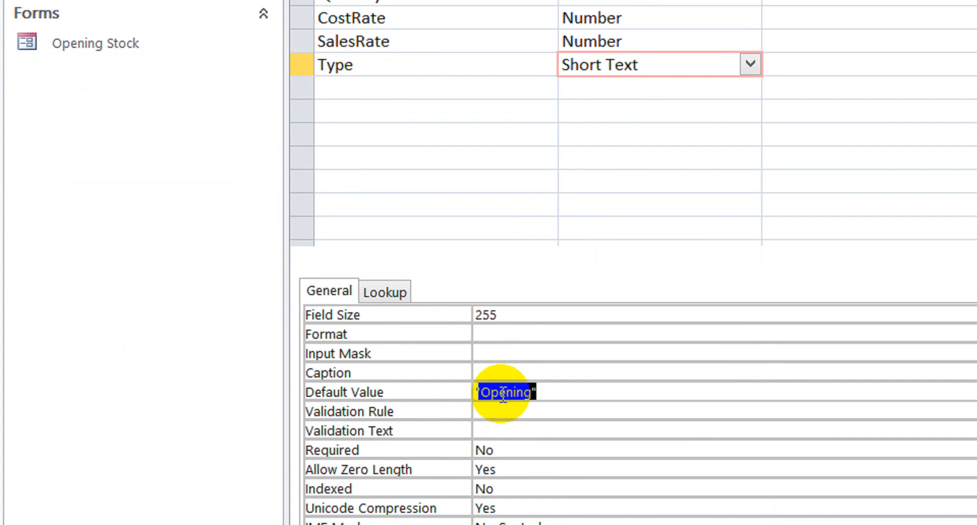
{"action": "right_click", "coordinate": [382, 122]}
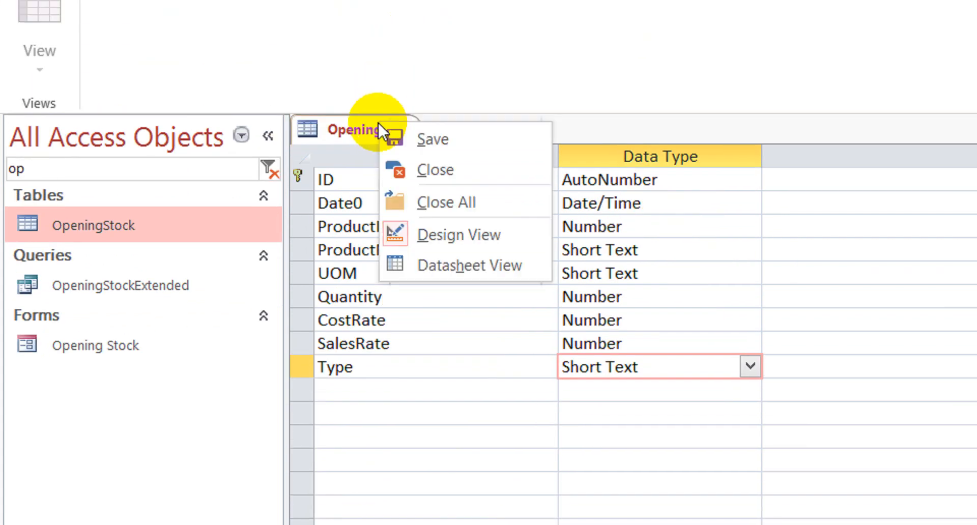
{"action": "left_click", "coordinate": [433, 175]}
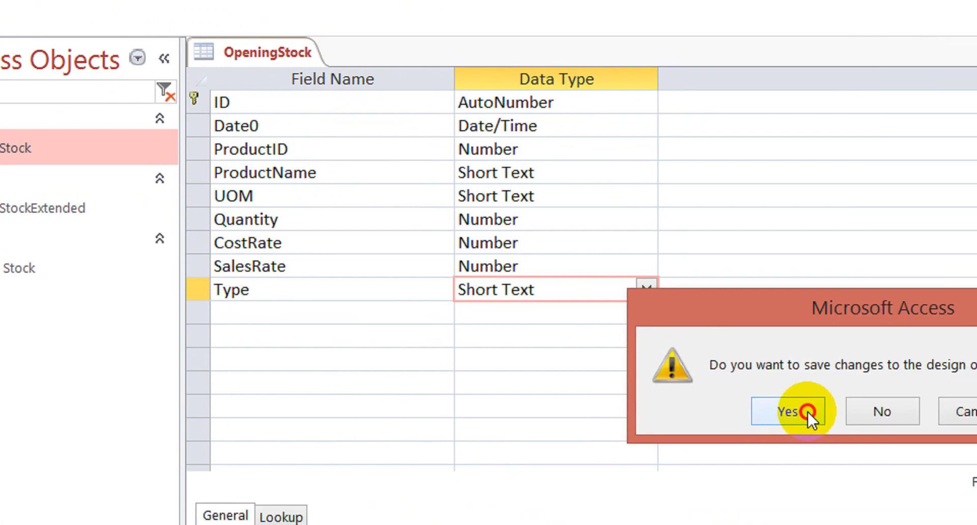
{"action": "left_click", "coordinate": [809, 413]}
Step: Filter the database objects by purc
{"action": "left_click", "coordinate": [102, 125]}
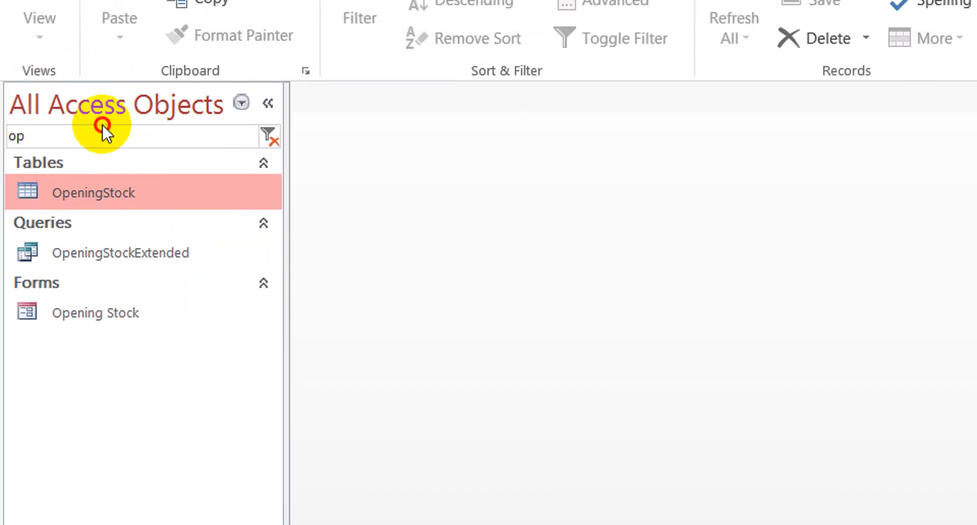
{"action": "key", "text": "BackSpace"}
{"action": "key", "text": "BackSpace"}
{"action": "type", "text": "purc"}
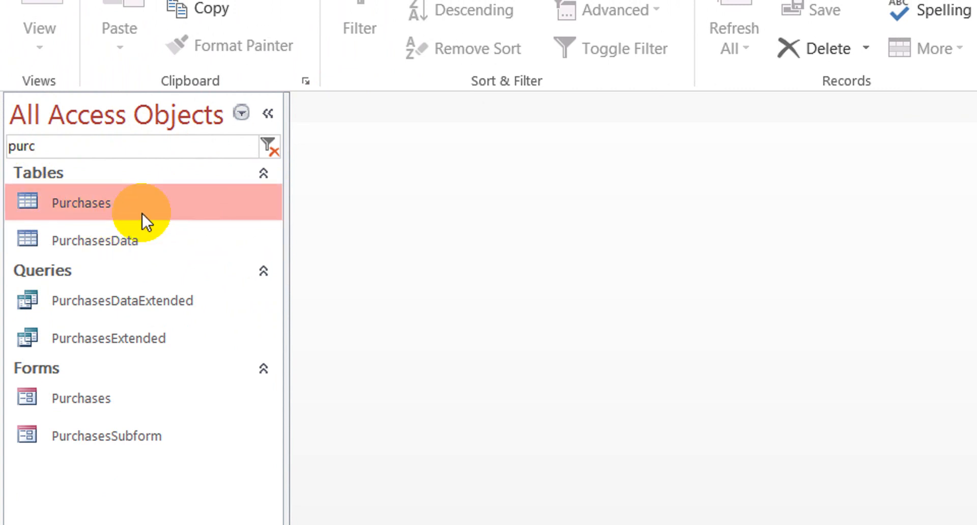
Step: Open the Purchases table, check its fields in Design View and close it
{"action": "double_click", "coordinate": [111, 196]}
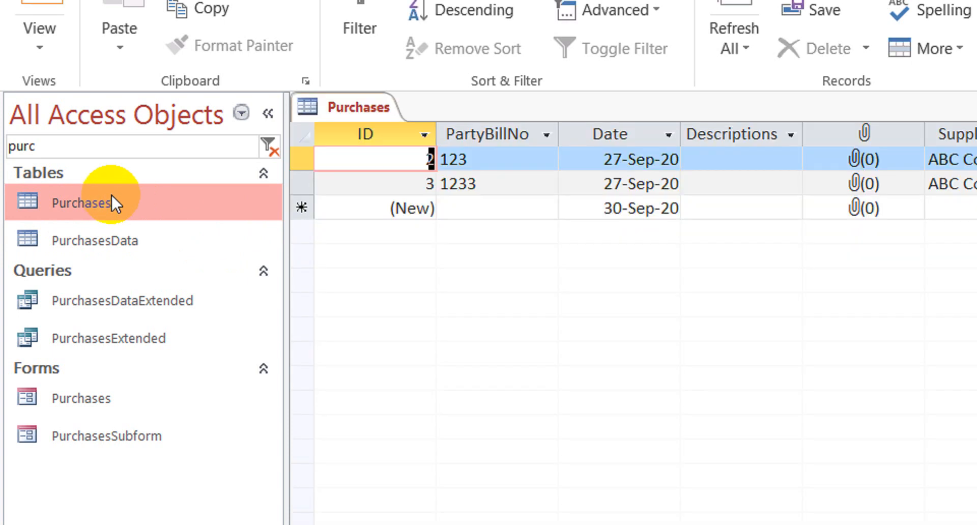
{"action": "left_click", "coordinate": [49, 99]}
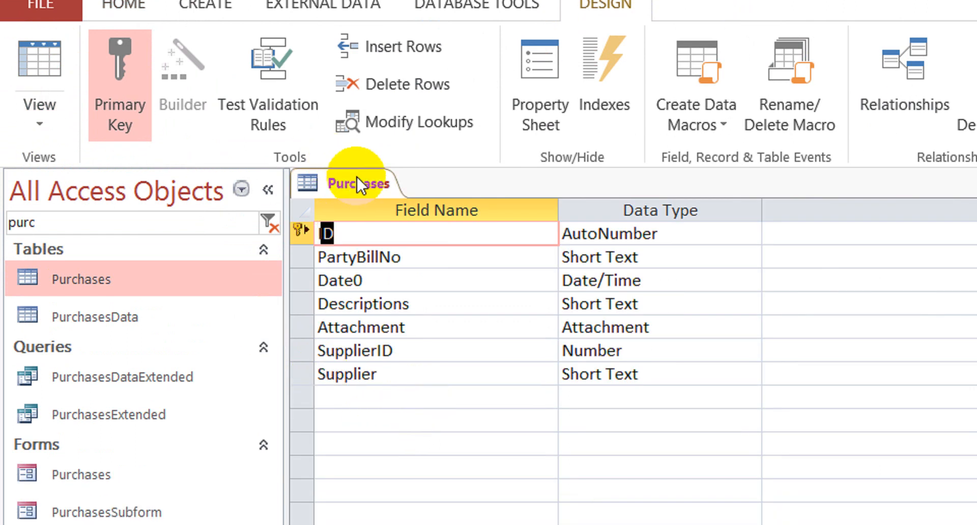
{"action": "right_click", "coordinate": [357, 178]}
{"action": "left_click", "coordinate": [423, 222]}
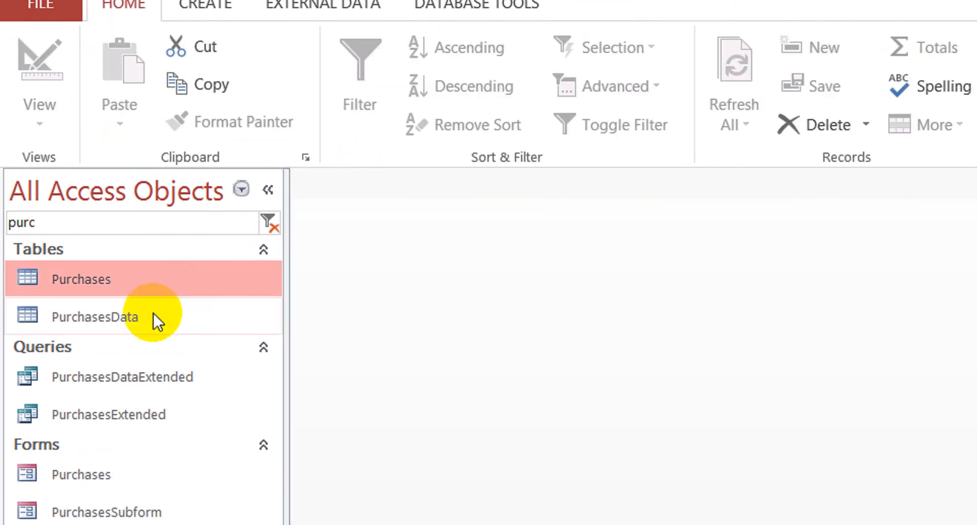
Step: Open the PurchasesData table in Design View and add a Short Text field named Type below Remarks
{"action": "double_click", "coordinate": [145, 316]}
{"action": "left_click", "coordinate": [46, 59]}
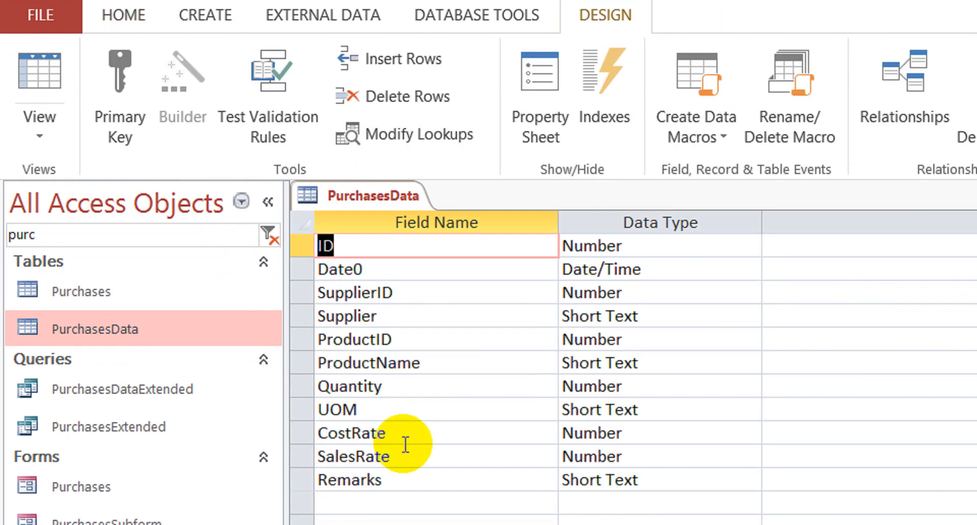
{"action": "left_click", "coordinate": [404, 413]}
{"action": "key", "text": "Down"}
{"action": "key", "text": "Down"}
{"action": "key", "text": "Down"}
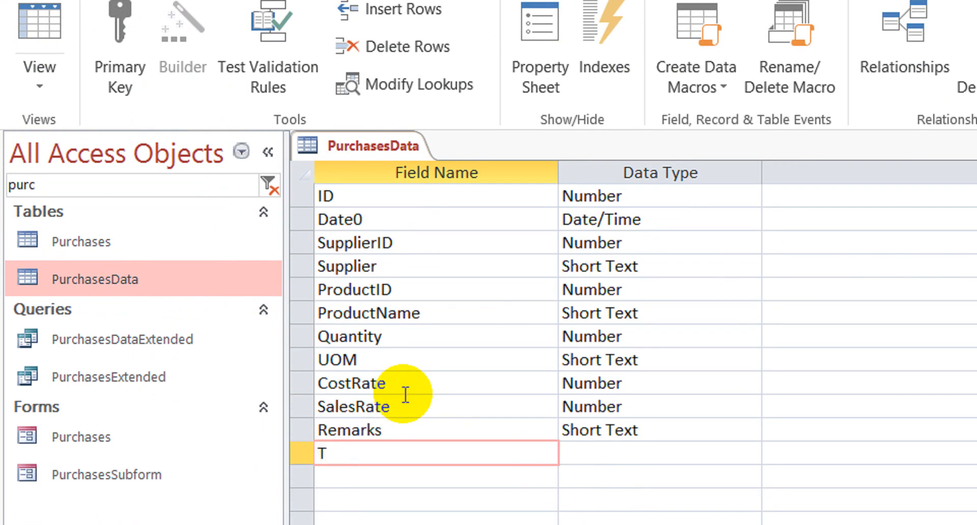
{"action": "type", "text": "Type"}
{"action": "key", "text": "Down"}
{"action": "key", "text": "Up"}
{"action": "key", "text": "Tab"}
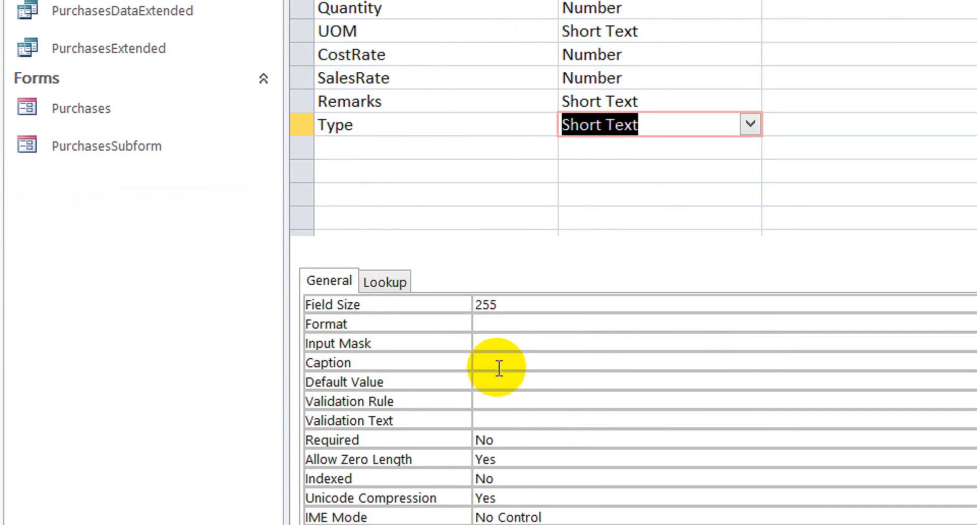
Step: Enter a default value for the Type field and close PurchasesData, saving its design changes
{"action": "left_click", "coordinate": [513, 384]}
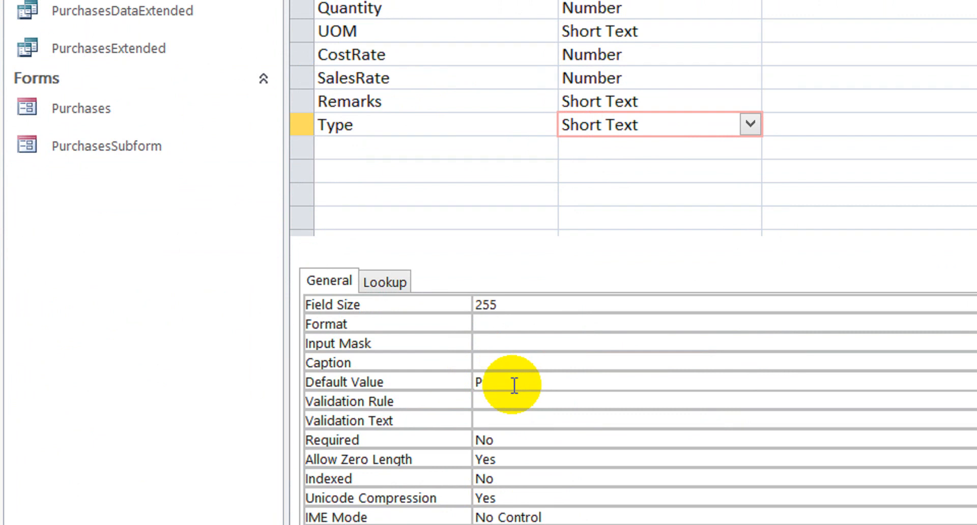
{"action": "key", "text": "Return"}
{"action": "key", "text": "Up"}
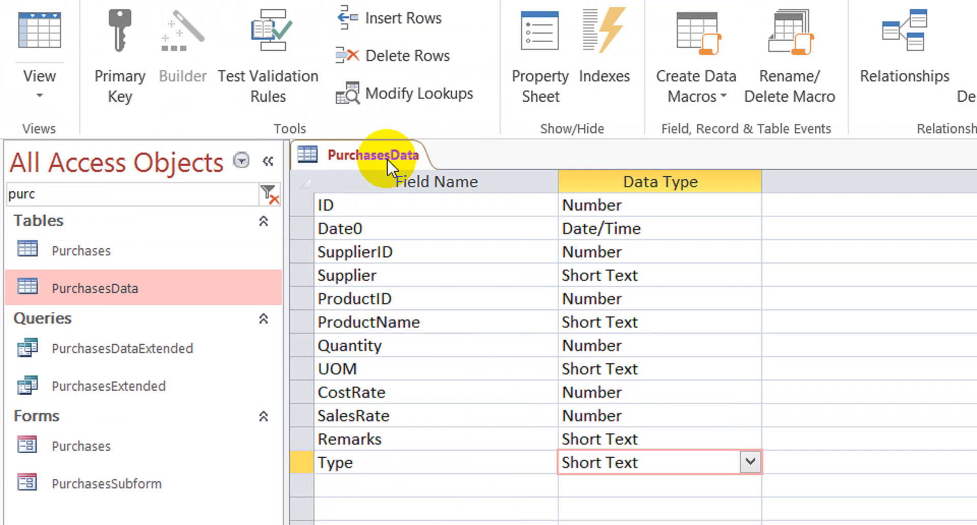
{"action": "right_click", "coordinate": [387, 160]}
{"action": "left_click", "coordinate": [409, 211]}
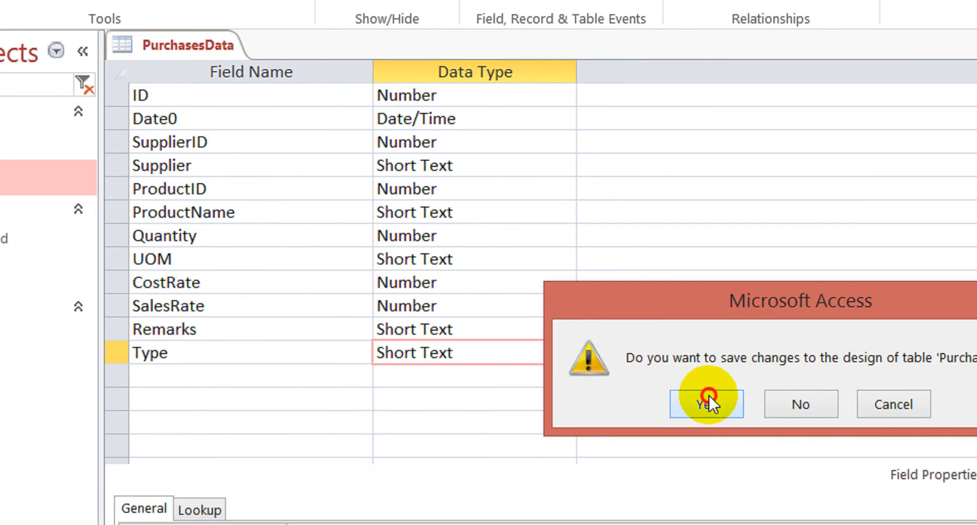
{"action": "left_click", "coordinate": [822, 501]}
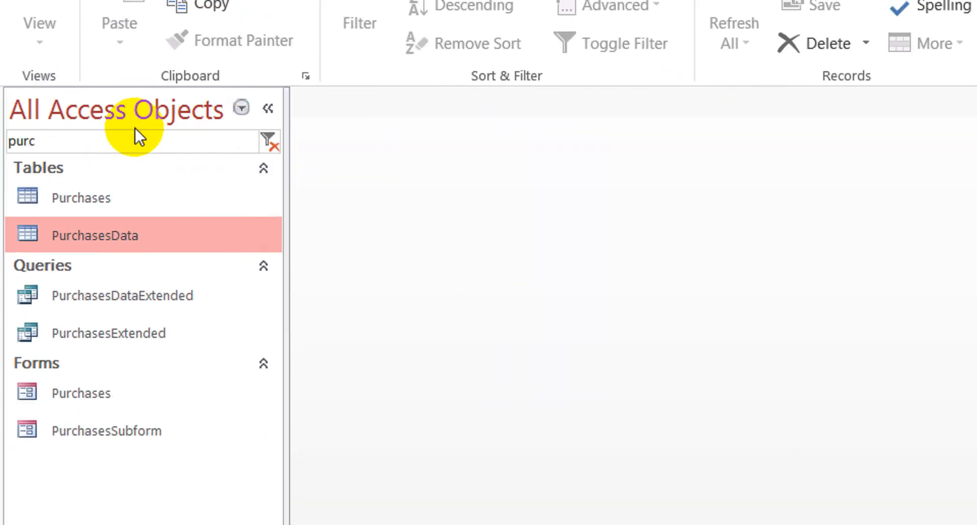
Step: Filter the database objects by clos and open the ClosingBalance query in SQL View
{"action": "left_click_drag", "start_coordinate": [129, 143], "coordinate": [2, 150]}
{"action": "key", "text": "BackSpace"}
{"action": "type", "text": "c"}
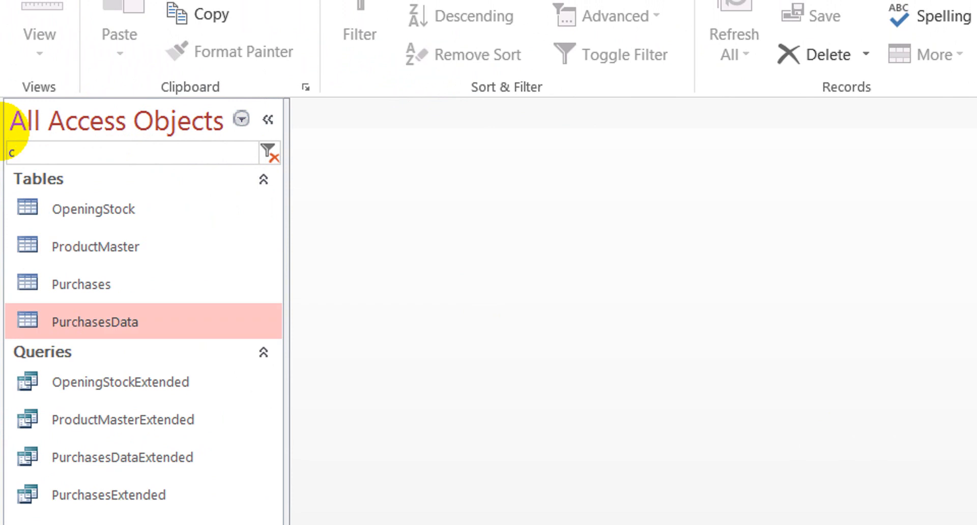
{"action": "type", "text": "los"}
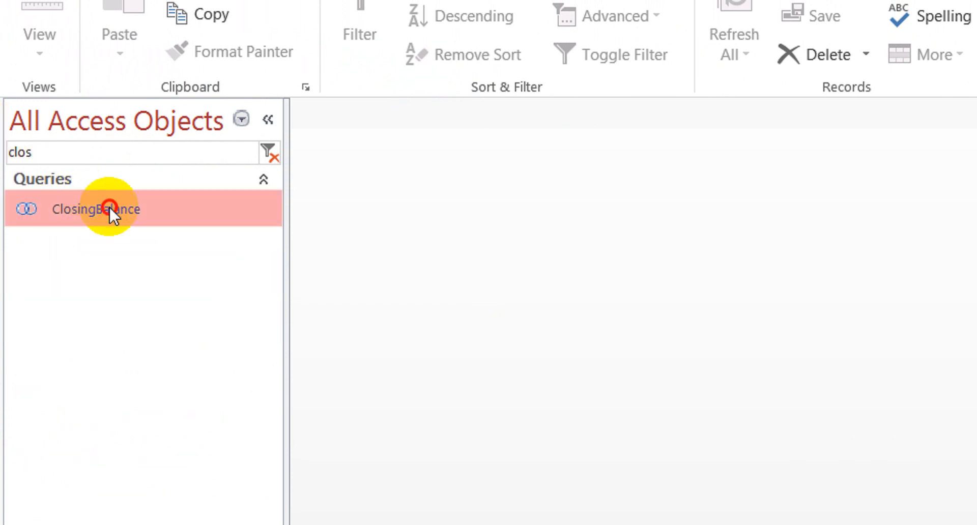
{"action": "double_click", "coordinate": [108, 206]}
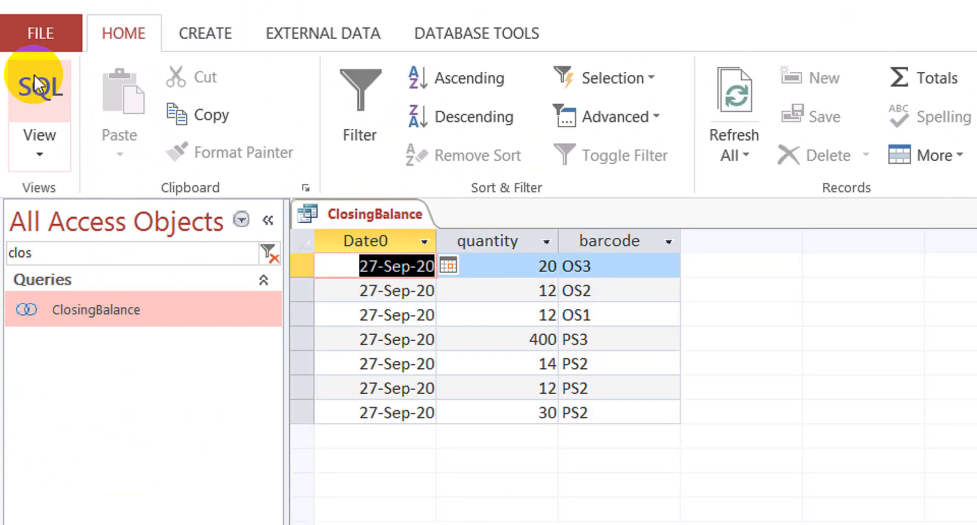
{"action": "left_click", "coordinate": [36, 85]}
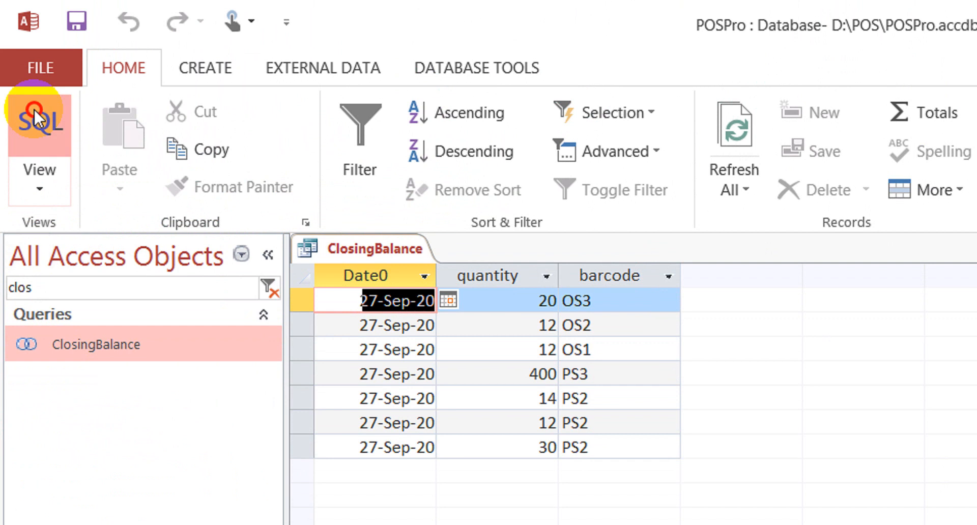
Step: Add the type field after barcode in both SELECT statements of the ClosingBalance union query
{"action": "left_click", "coordinate": [646, 276]}
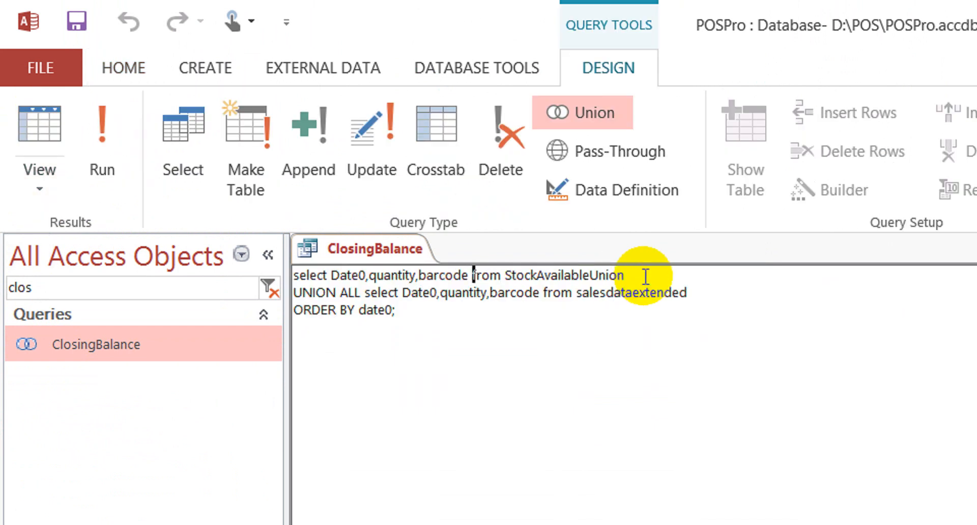
{"action": "type", "text": "ype"}
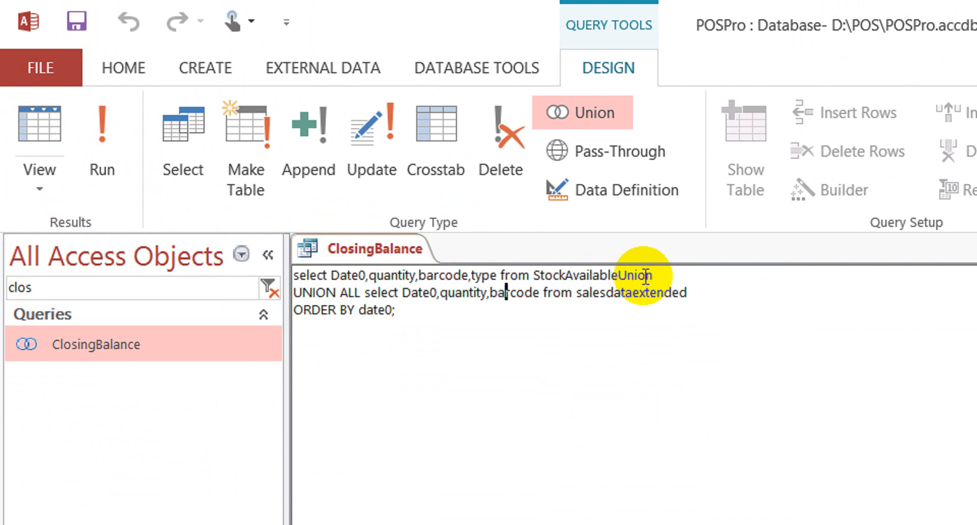
{"action": "type", "text": "type"}
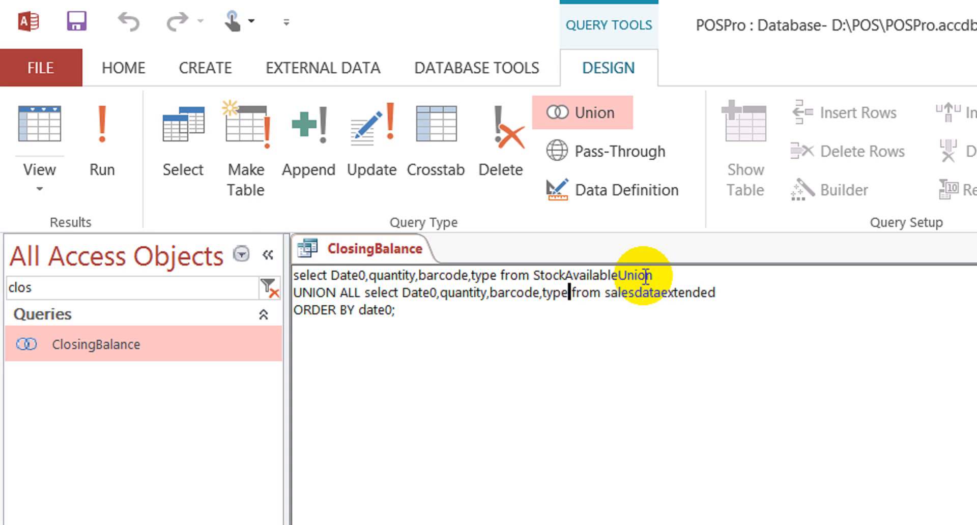
Step: Run the ClosingBalance query with a blank Type parameter and close it, saving its design changes
{"action": "left_click", "coordinate": [47, 126]}
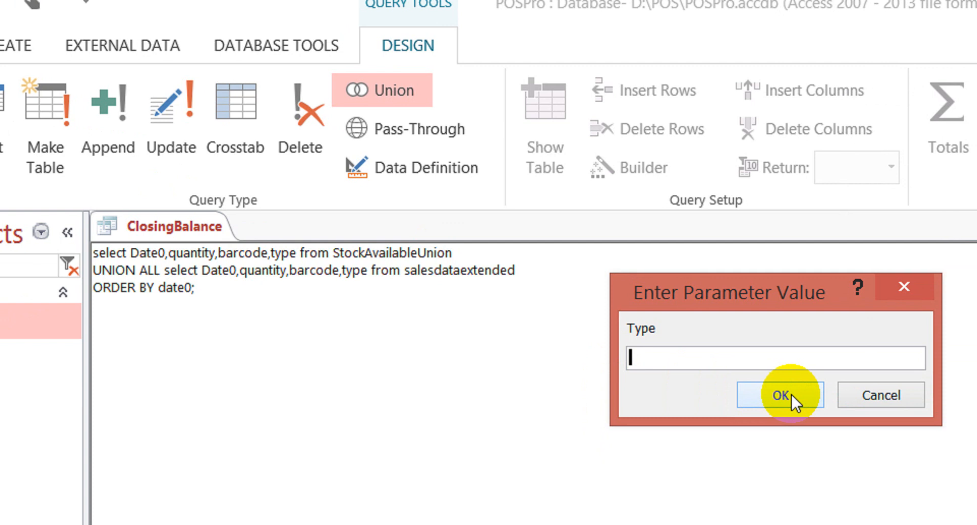
{"action": "left_click", "coordinate": [774, 394]}
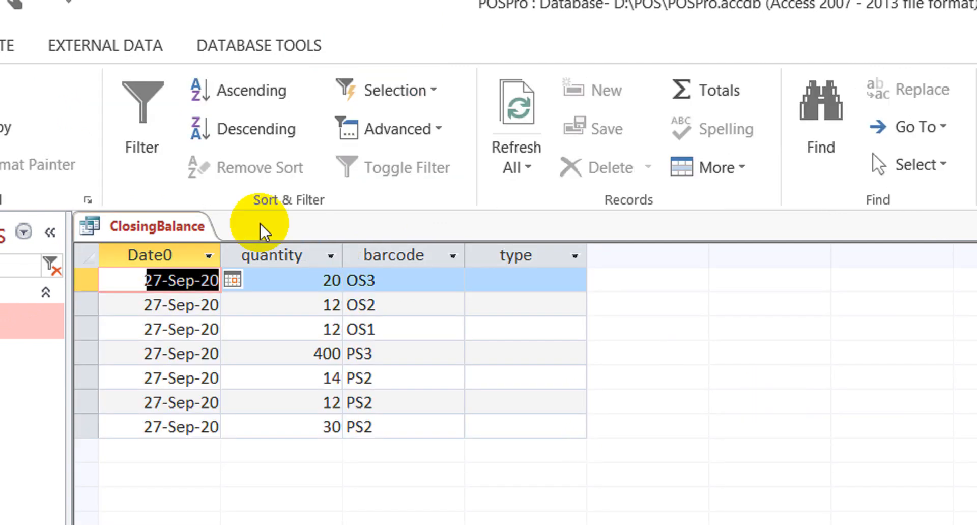
{"action": "right_click", "coordinate": [172, 225]}
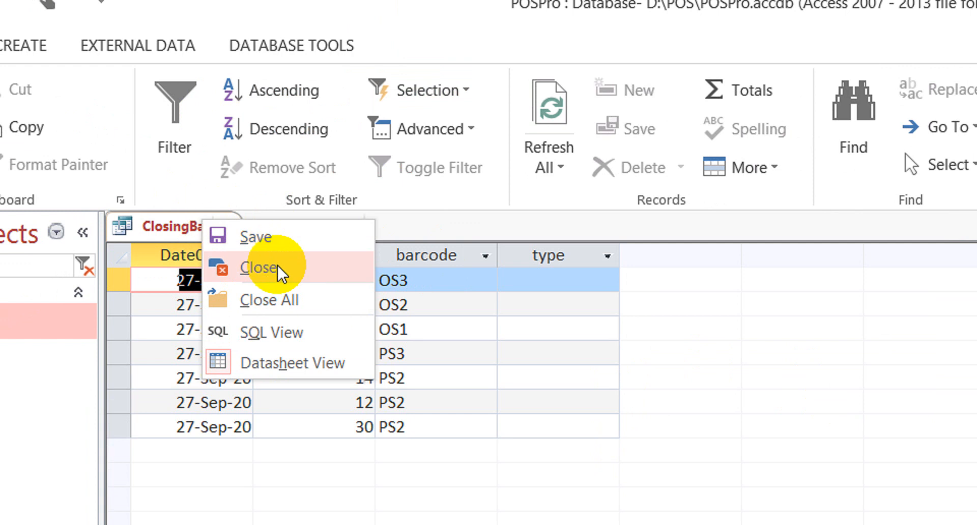
{"action": "left_click", "coordinate": [260, 268]}
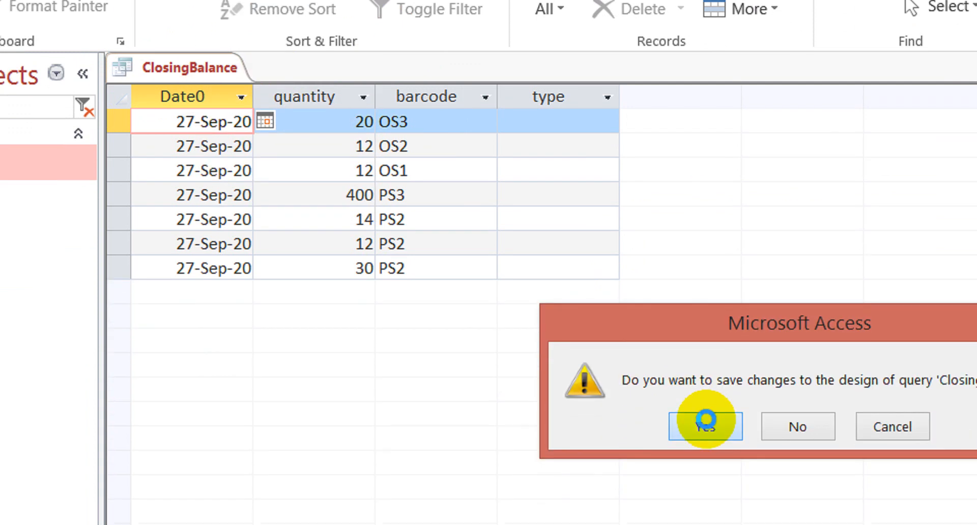
{"action": "left_click", "coordinate": [707, 424]}
Step: Compact and repair the POSPro database and try to reopen the ClosingBalance query, cancelling its Type parameter request
{"action": "left_click", "coordinate": [36, 72]}
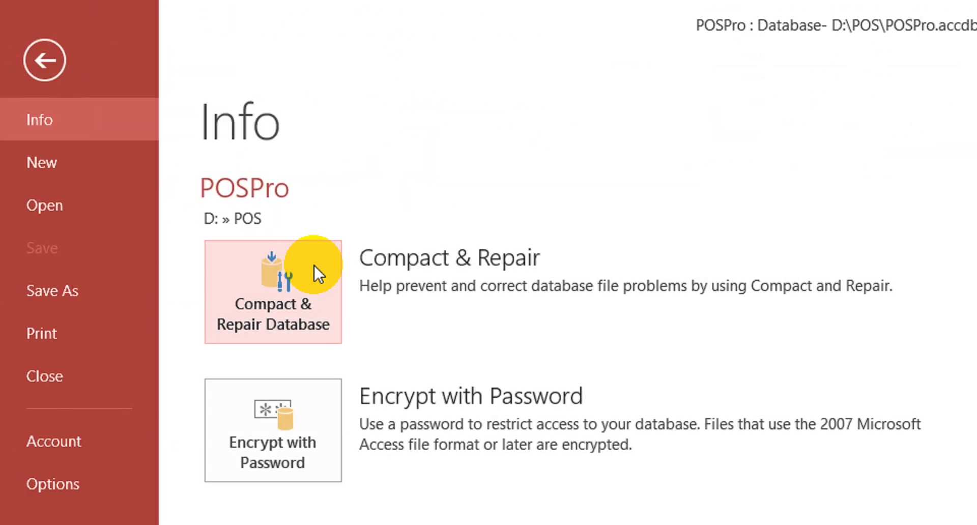
{"action": "left_click", "coordinate": [277, 295]}
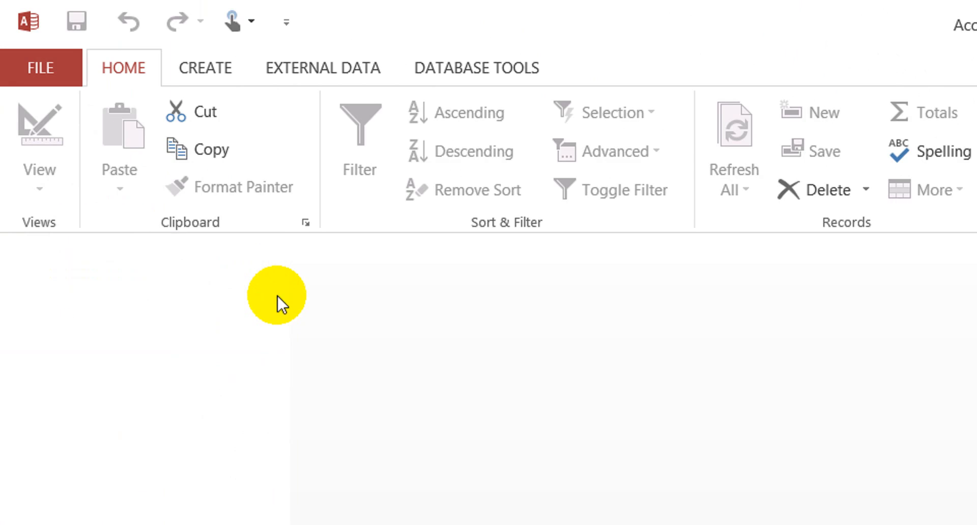
{"action": "left_click", "coordinate": [140, 289]}
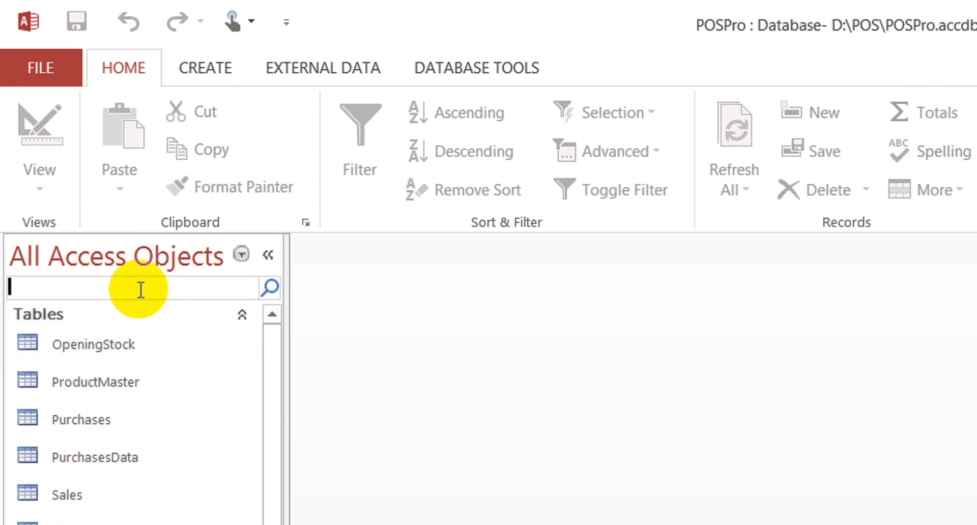
{"action": "type", "text": "clo"}
{"action": "double_click", "coordinate": [147, 340]}
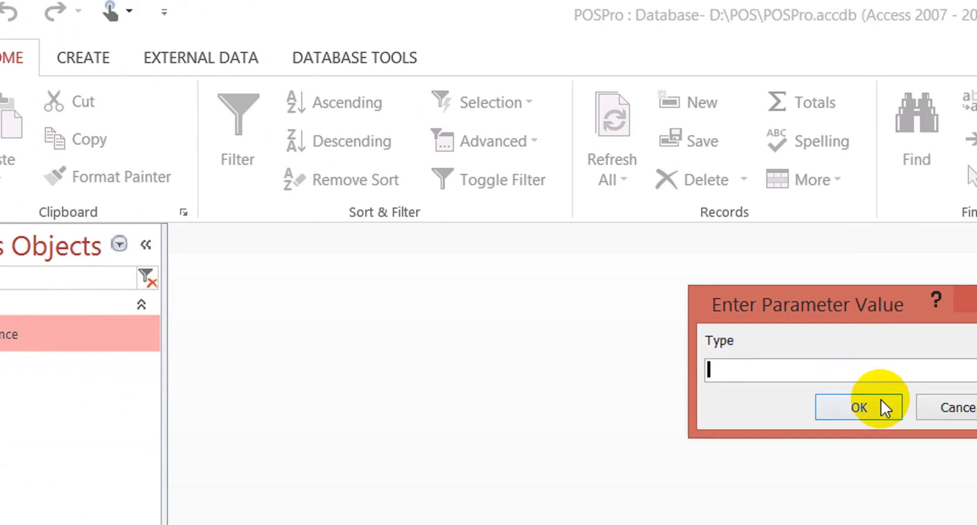
{"action": "left_click", "coordinate": [967, 409]}
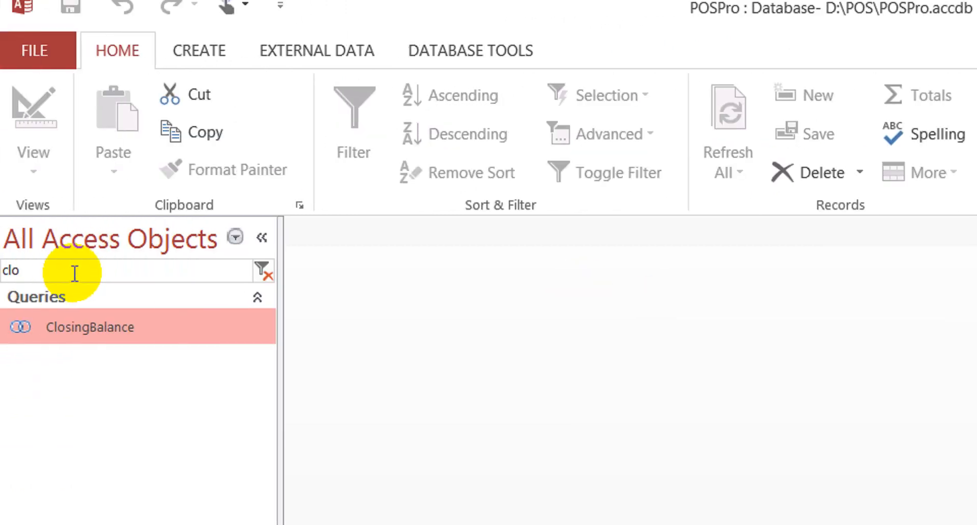
Step: Open the PurchasesData, SalesData and OpeningStock tables, filtering the database objects by pur, sales and ope
{"action": "left_click_drag", "start_coordinate": [75, 273], "coordinate": [0, 277]}
{"action": "type", "text": "pur"}
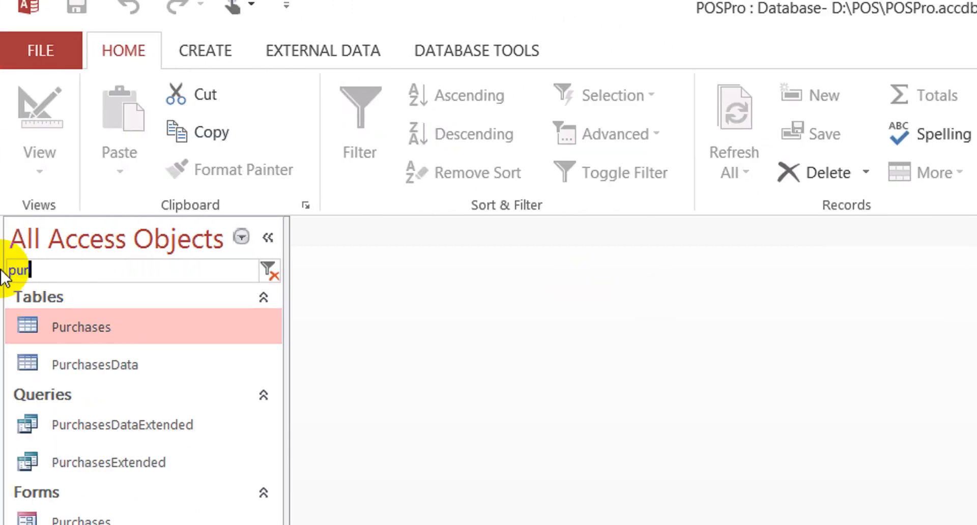
{"action": "double_click", "coordinate": [115, 366]}
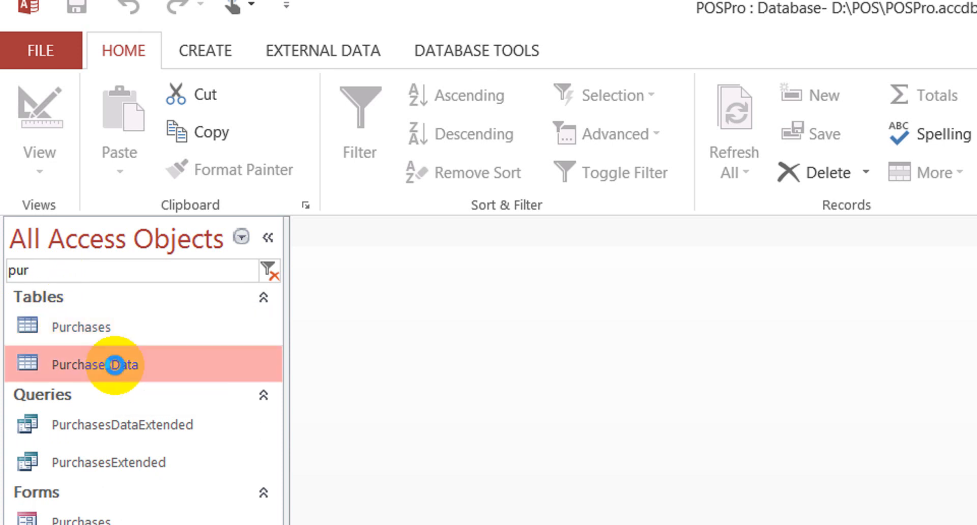
{"action": "left_click_drag", "start_coordinate": [96, 274], "coordinate": [2, 295]}
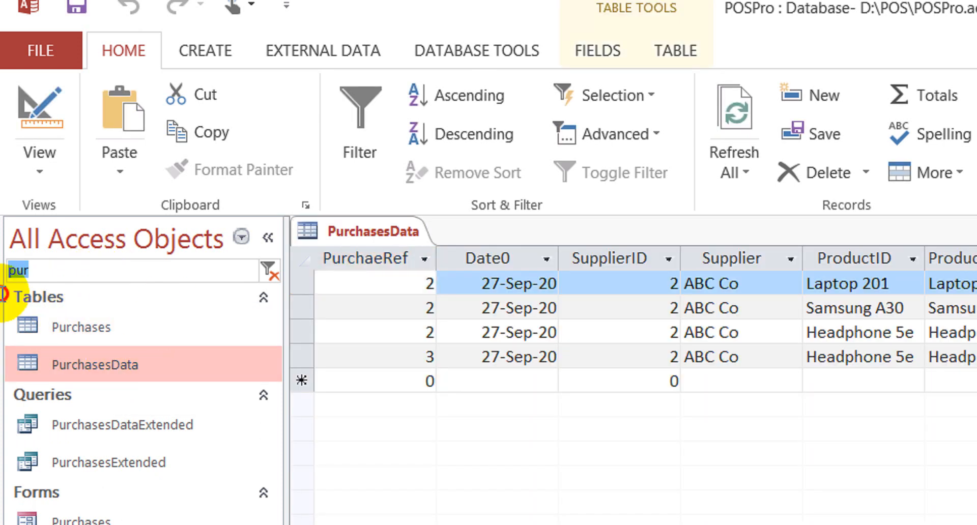
{"action": "type", "text": "a"}
{"action": "key", "text": "BackSpace"}
{"action": "type", "text": "sales"}
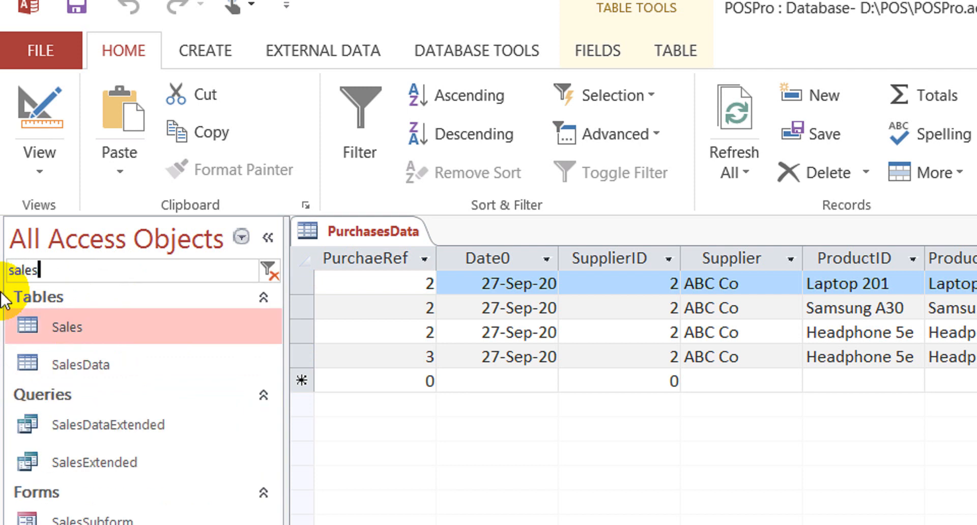
{"action": "double_click", "coordinate": [116, 365]}
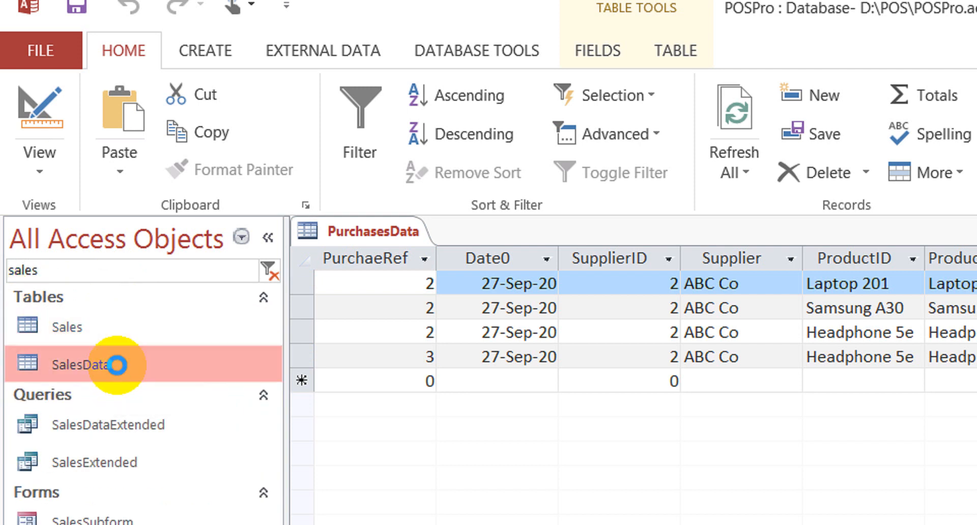
{"action": "double_click", "coordinate": [77, 273]}
{"action": "type", "text": "ope"}
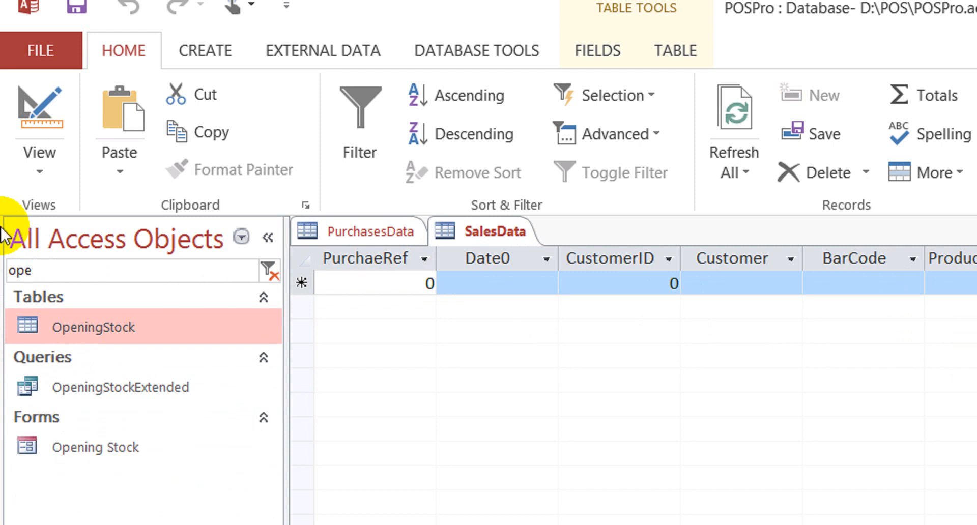
{"action": "double_click", "coordinate": [108, 323]}
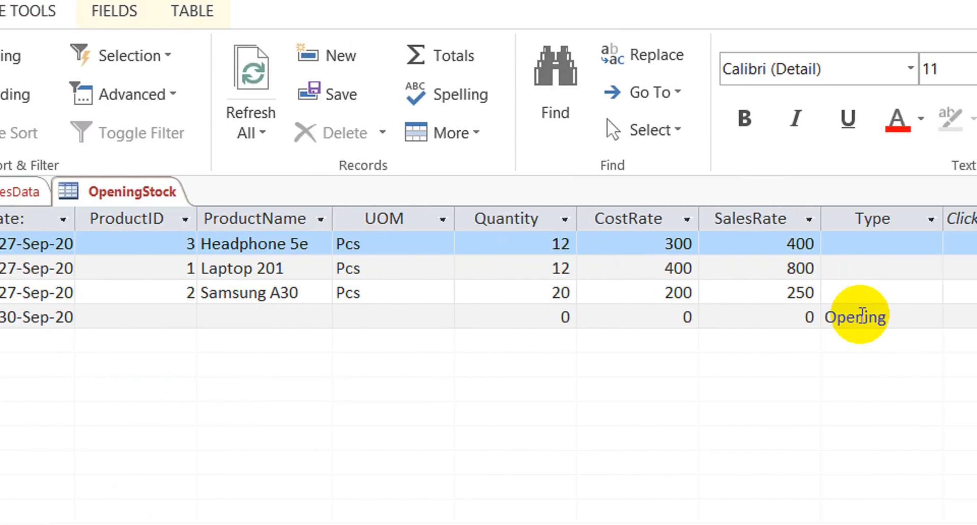
Step: Copy the default value Opening into the Type field of all three existing OpeningStock records
{"action": "left_click", "coordinate": [794, 317]}
{"action": "double_click", "coordinate": [795, 317]}
{"action": "key", "text": "ctrl+c"}
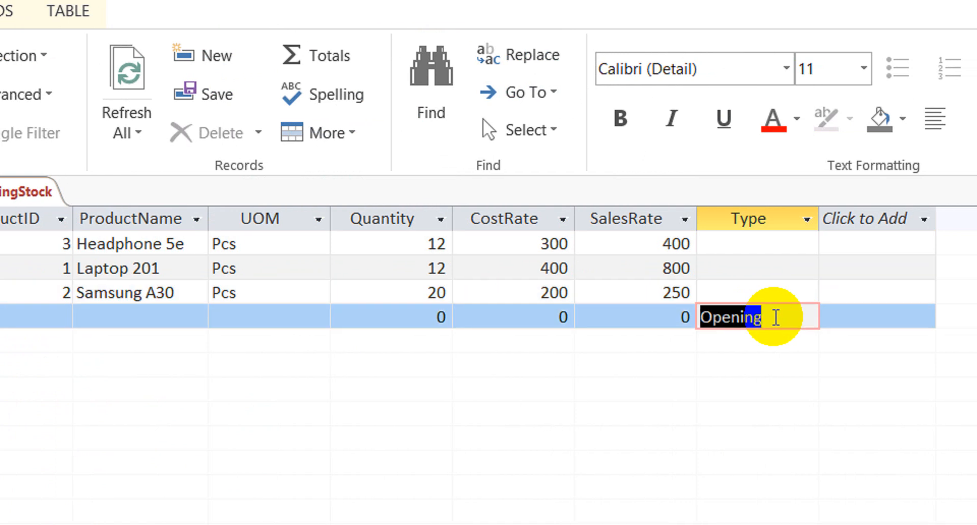
{"action": "key", "text": "Up"}
{"action": "key", "text": "Up"}
{"action": "key", "text": "Up"}
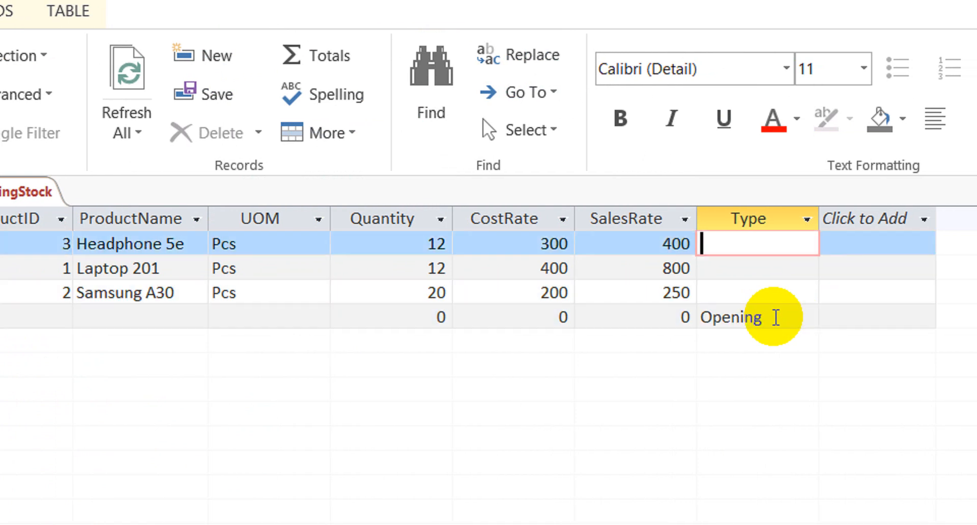
{"action": "key", "text": "Down"}
{"action": "key", "text": "ctrl+v"}
{"action": "key", "text": "Down"}
{"action": "key", "text": "ctrl+v"}
{"action": "key", "text": "Down"}
{"action": "key", "text": "Up"}
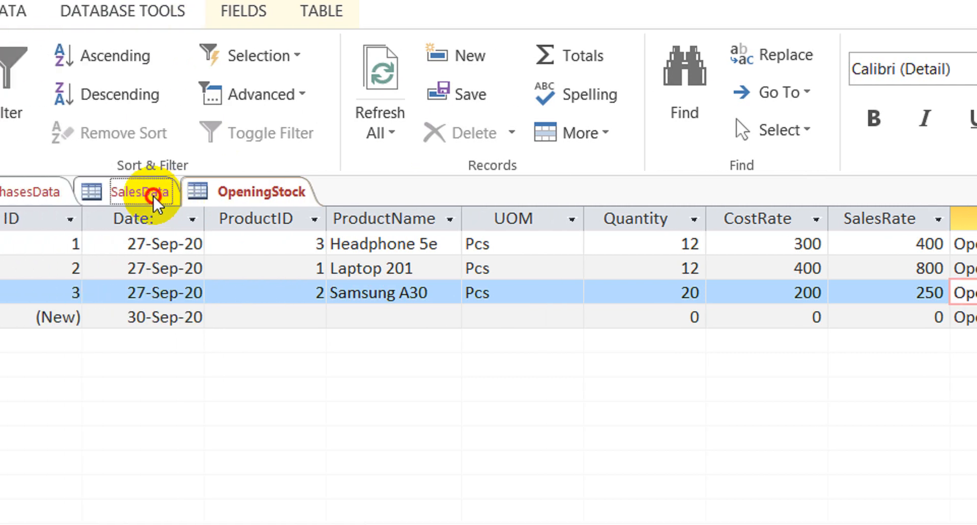
Step: Check the SalesData table for existing records that need a Type value
{"action": "left_click", "coordinate": [188, 197]}
{"action": "left_click", "coordinate": [675, 247]}
{"action": "key", "text": "Tab"}
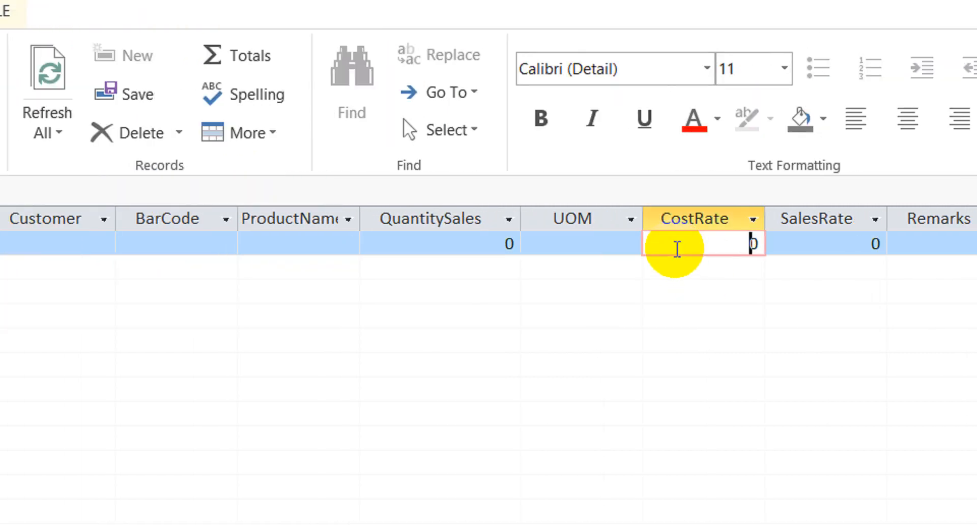
{"action": "key", "text": "Tab"}
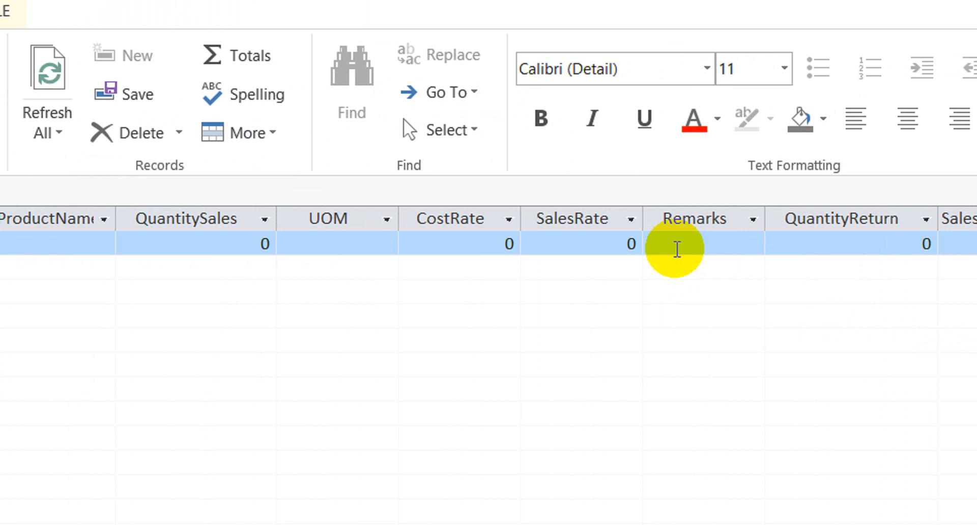
Step: Copy the default value Purchase into the Type field of all four existing PurchasesData records and close all open tables
{"action": "left_click", "coordinate": [196, 193]}
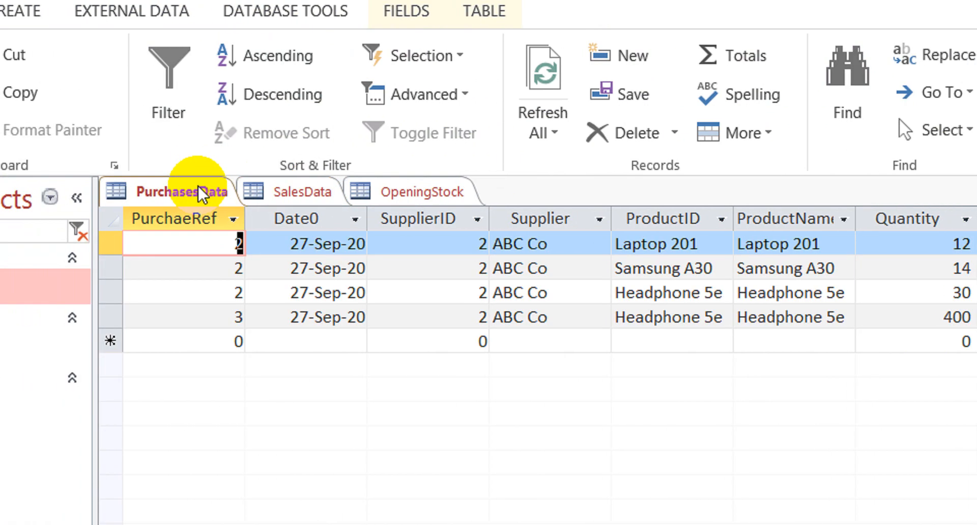
{"action": "left_click", "coordinate": [838, 276]}
{"action": "key", "text": "Down"}
{"action": "key", "text": "Down"}
{"action": "key", "text": "Down"}
{"action": "key", "text": "ctrl+c"}
{"action": "key", "text": "Up"}
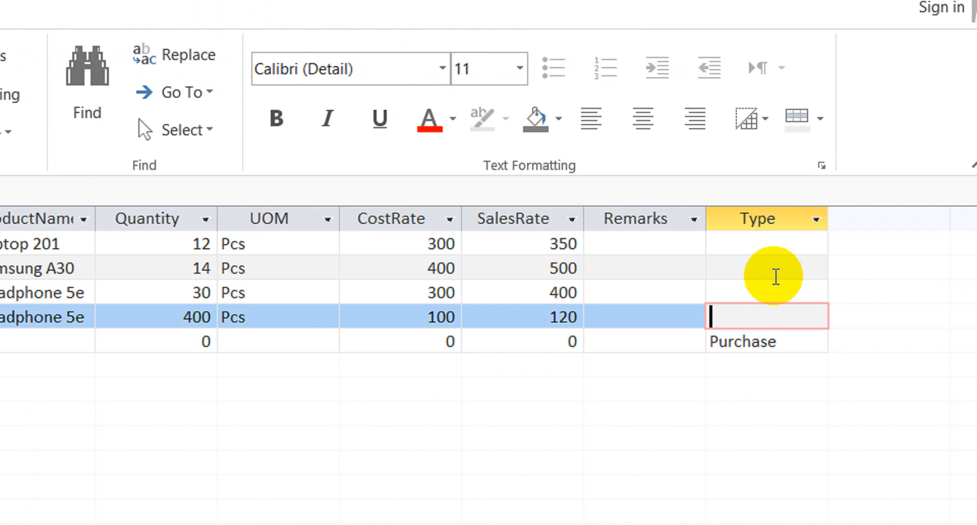
{"action": "key", "text": "ctrl+v"}
{"action": "key", "text": "Up"}
{"action": "key", "text": "ctrl+v"}
{"action": "key", "text": "Up"}
{"action": "key", "text": "ctrl+v"}
{"action": "key", "text": "Up"}
{"action": "key", "text": "ctrl+v"}
{"action": "key", "text": "Down"}
{"action": "key", "text": "Up"}
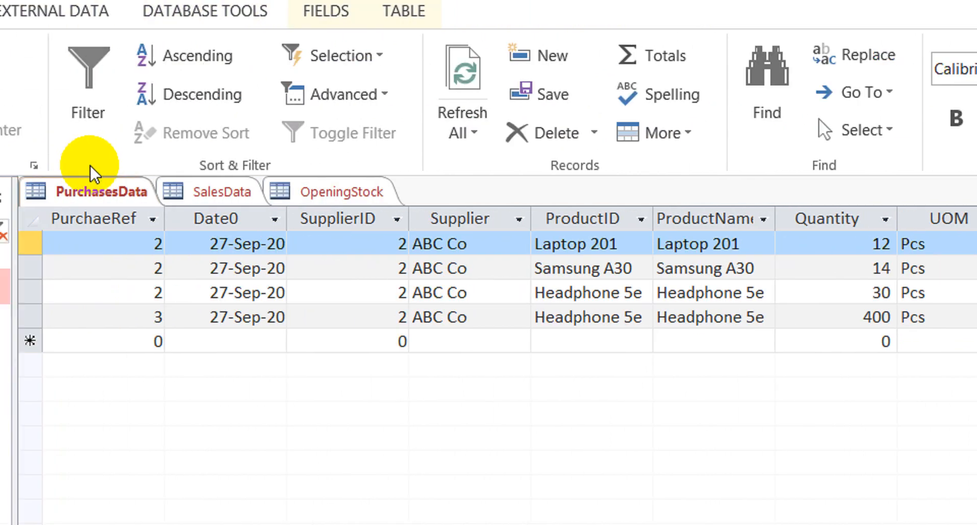
{"action": "right_click", "coordinate": [94, 192]}
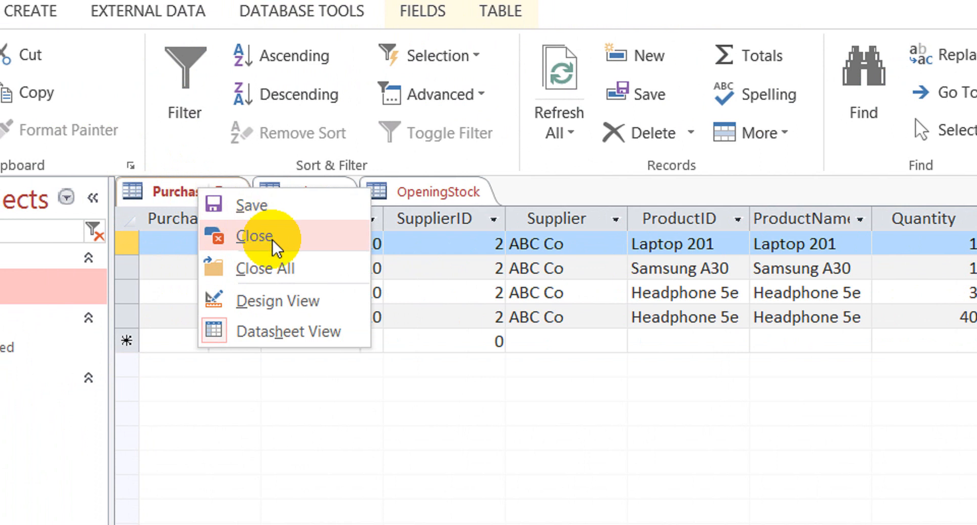
{"action": "left_click", "coordinate": [292, 270]}
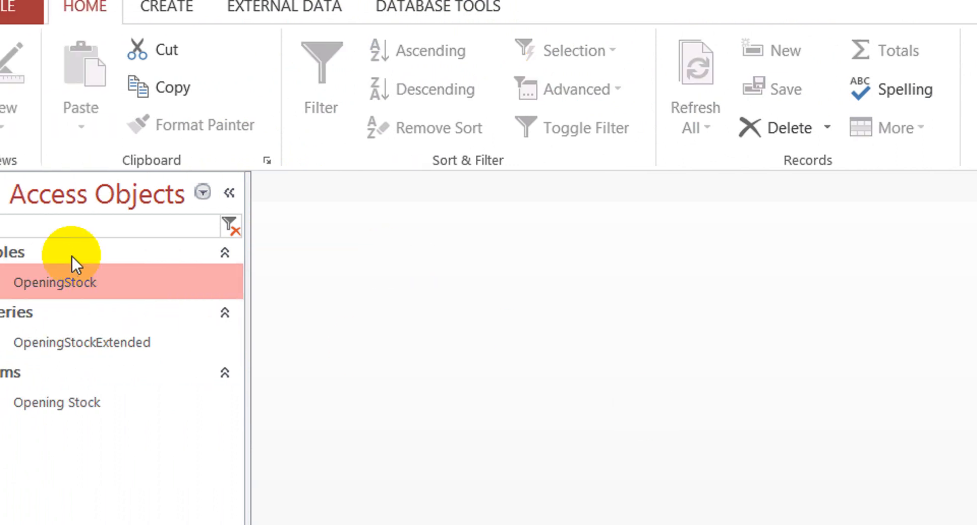
Step: Filter the database objects by unio and open the StockAvailableUnion query in SQL View
{"action": "left_click_drag", "start_coordinate": [62, 226], "coordinate": [7, 224]}
{"action": "type", "text": "unio"}
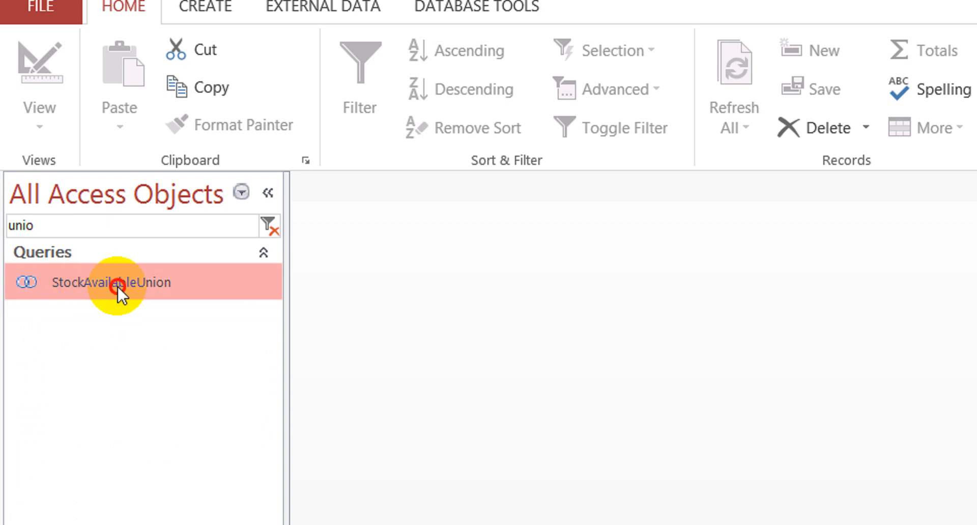
{"action": "double_click", "coordinate": [117, 286]}
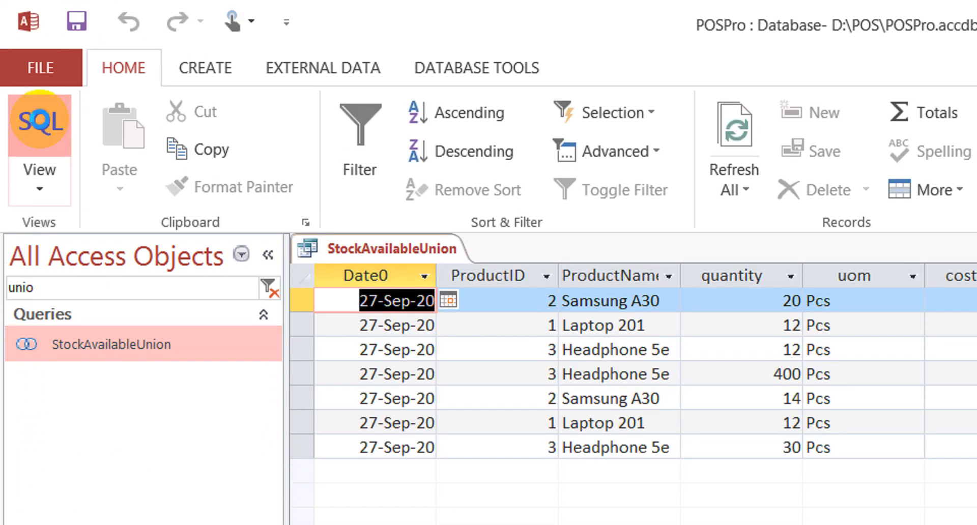
{"action": "left_click", "coordinate": [39, 121]}
Step: Add the type field after barcode in both SELECT statements of StockAvailableUnion and close the query, saving its changes
{"action": "left_click", "coordinate": [637, 292]}
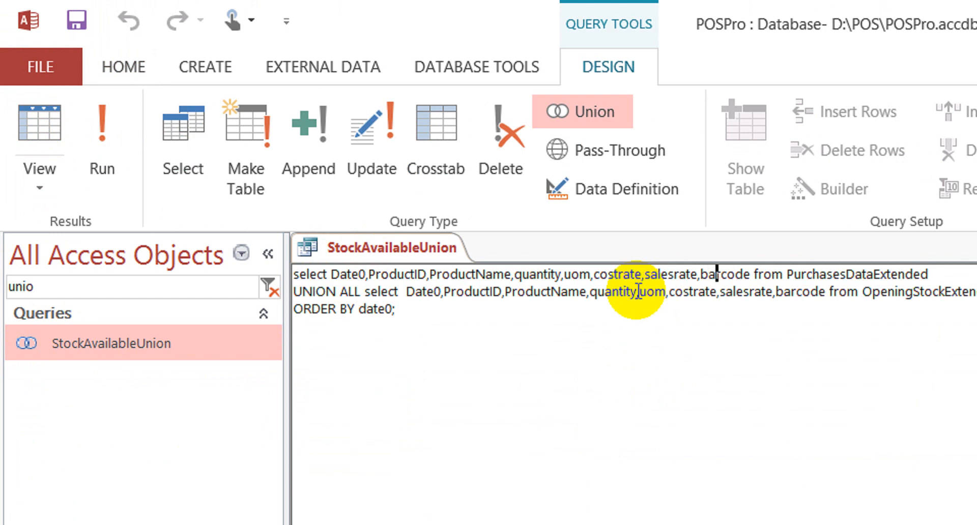
{"action": "type", "text": ",type"}
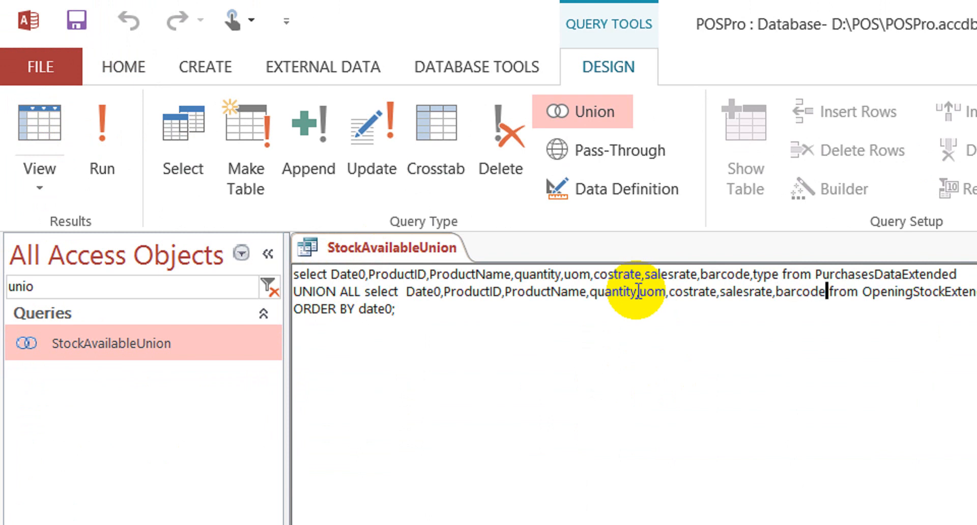
{"action": "type", "text": "ype"}
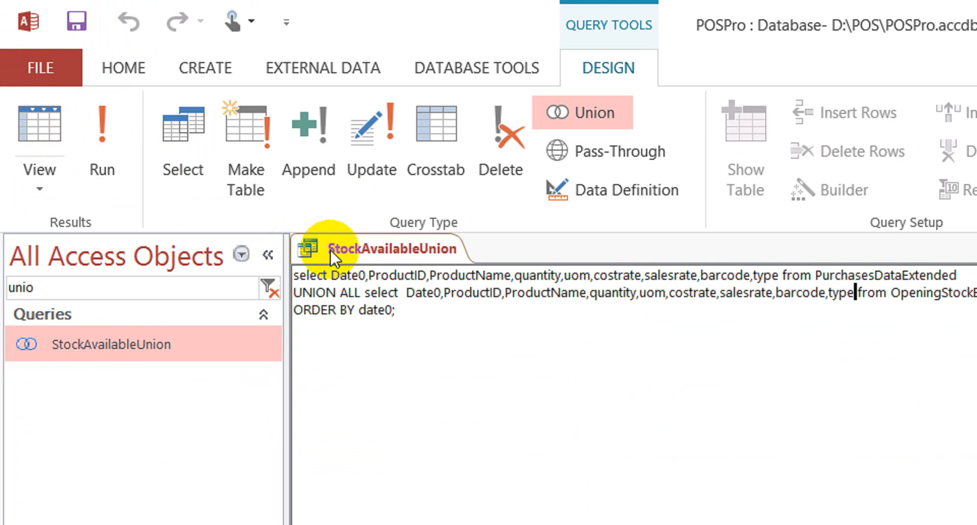
{"action": "right_click", "coordinate": [331, 250]}
{"action": "left_click", "coordinate": [395, 297]}
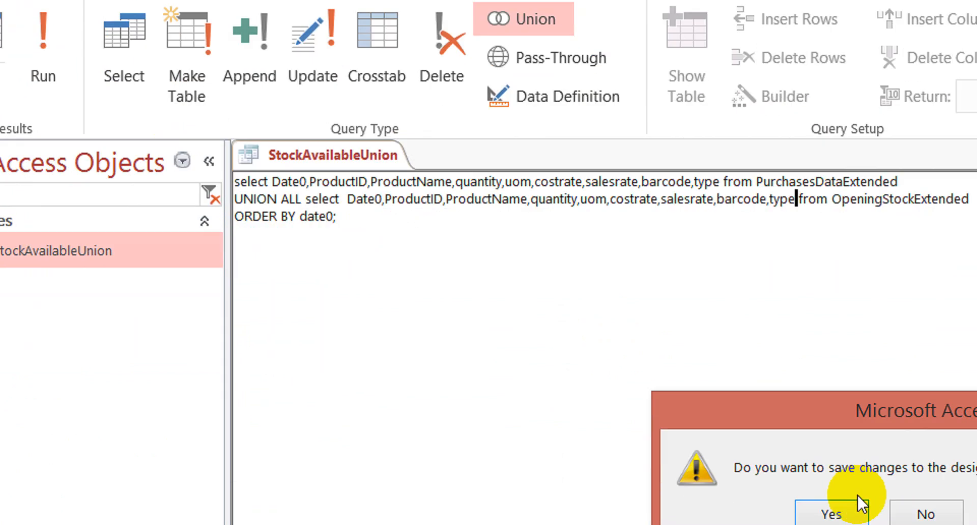
{"action": "left_click", "coordinate": [851, 524]}
Step: Filter the database objects by clo and open the ClosingBalance query to check its type column
{"action": "left_click_drag", "start_coordinate": [71, 111], "coordinate": [3, 118]}
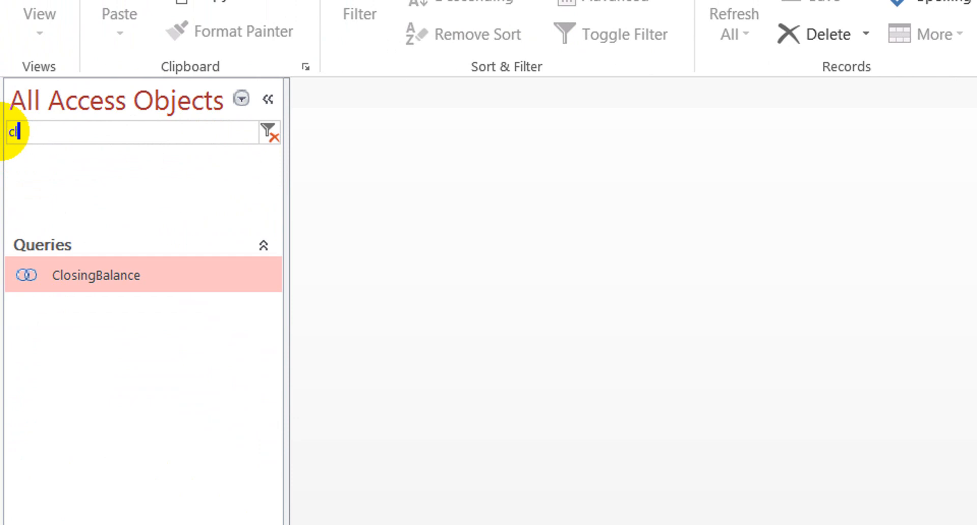
{"action": "type", "text": "o"}
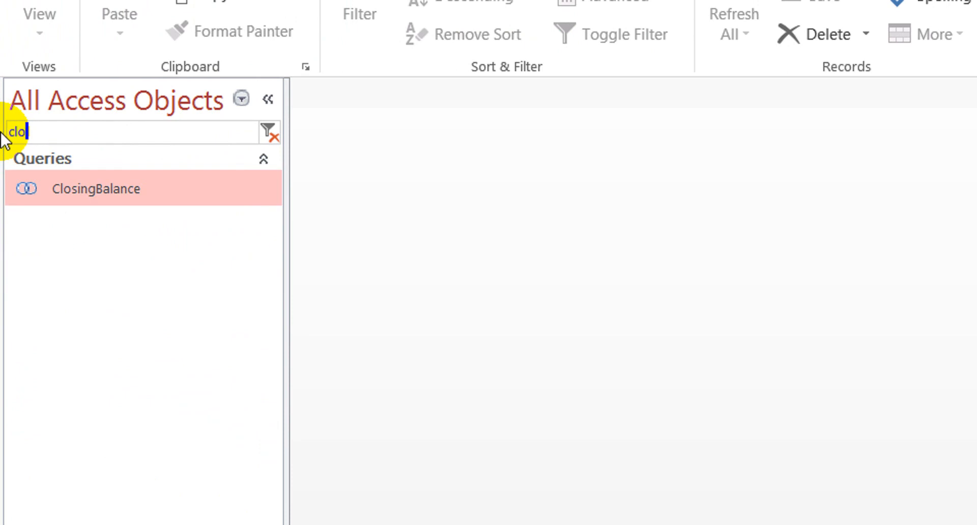
{"action": "double_click", "coordinate": [97, 181]}
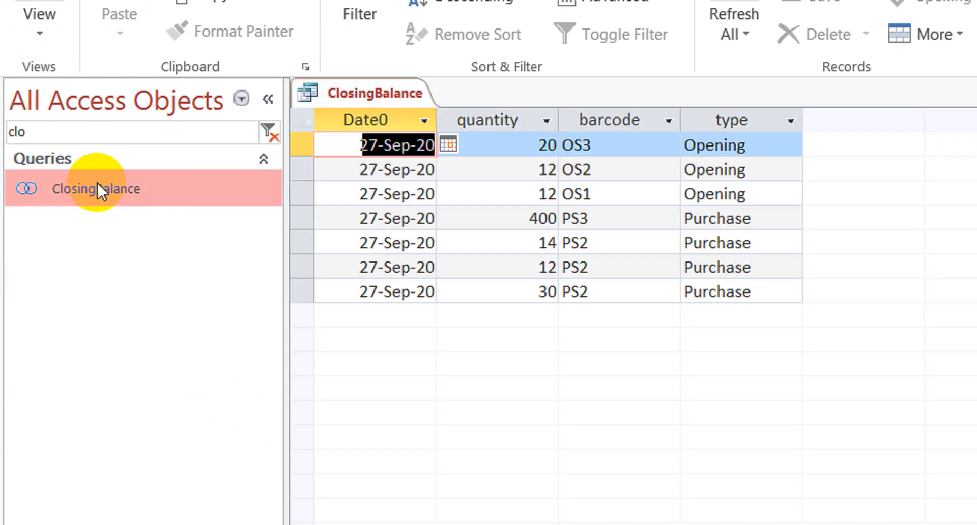
Step: Check the type values of the opening and purchase records and close the ClosingBalance query
{"action": "left_click", "coordinate": [775, 148]}
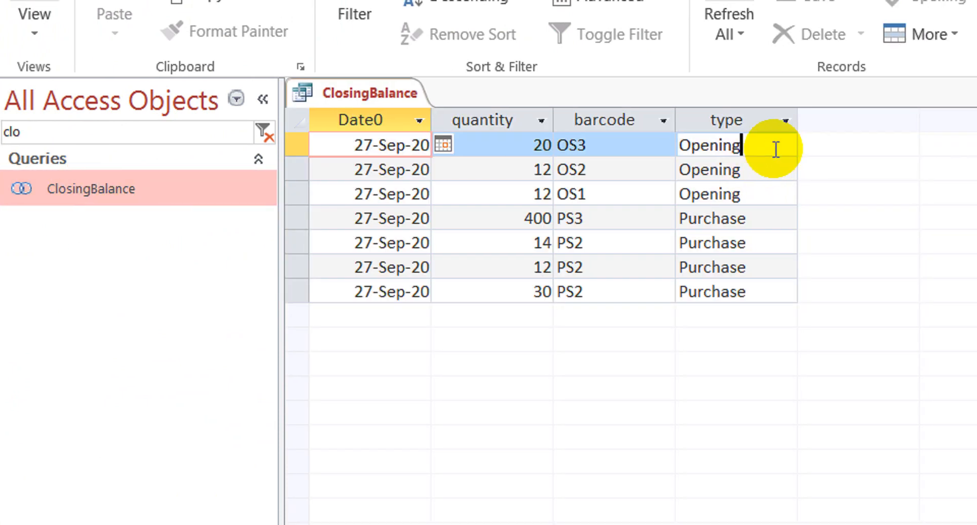
{"action": "left_click", "coordinate": [768, 214]}
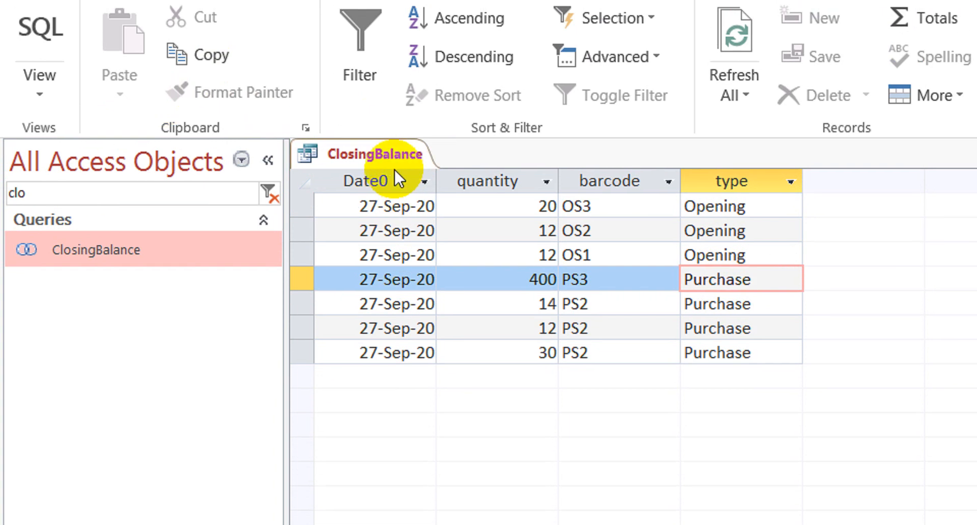
{"action": "right_click", "coordinate": [377, 151]}
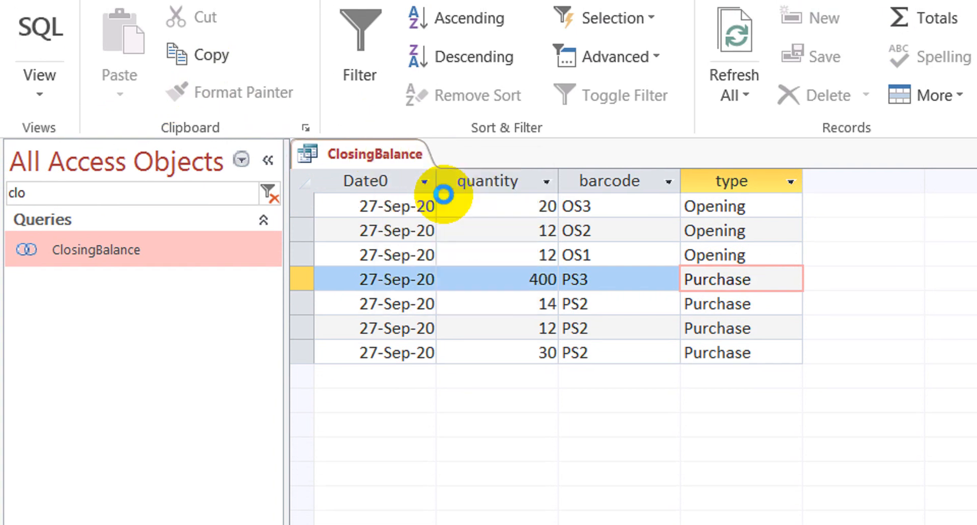
{"action": "left_click", "coordinate": [443, 198]}
Step: Start a new query in Design View and list the existing queries as possible sources
{"action": "left_click", "coordinate": [205, 61]}
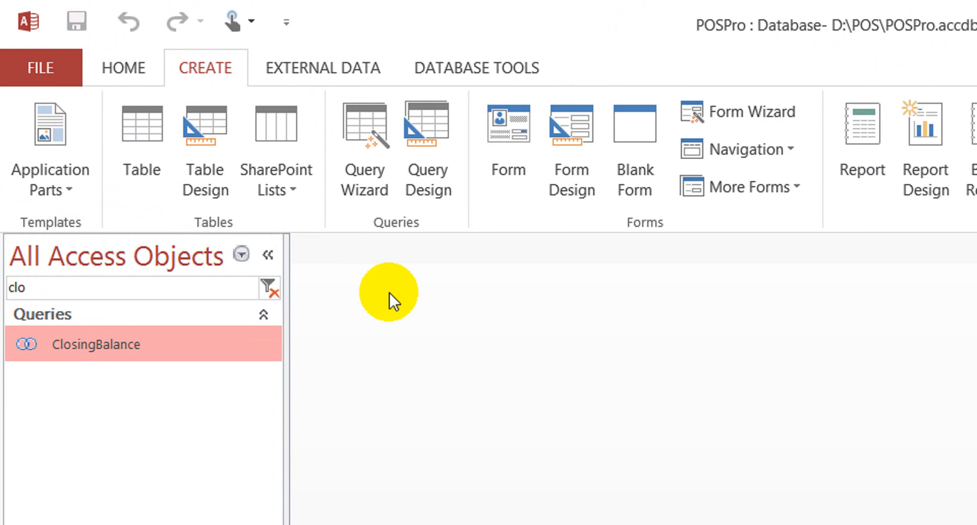
{"action": "left_click", "coordinate": [431, 171]}
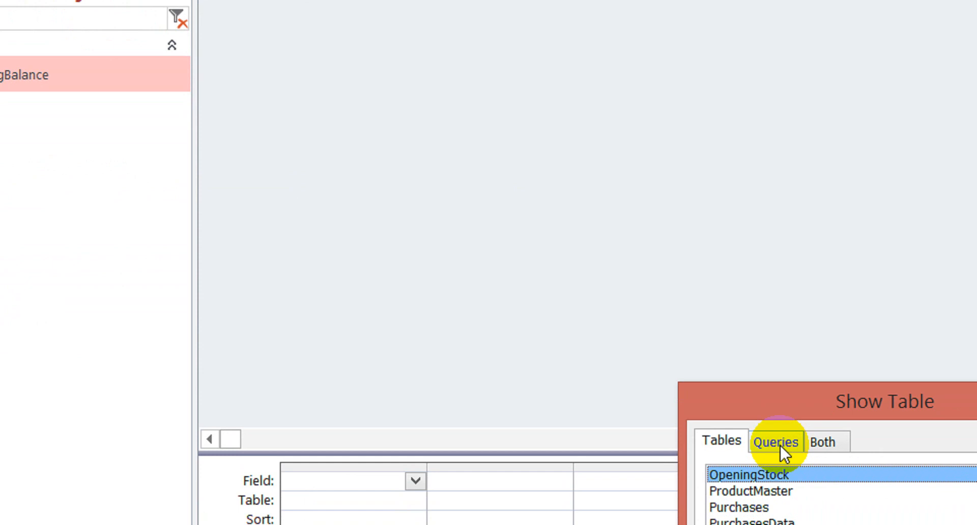
{"action": "left_click", "coordinate": [780, 445]}
{"action": "left_click_drag", "start_coordinate": [772, 399], "coordinate": [539, 142]}
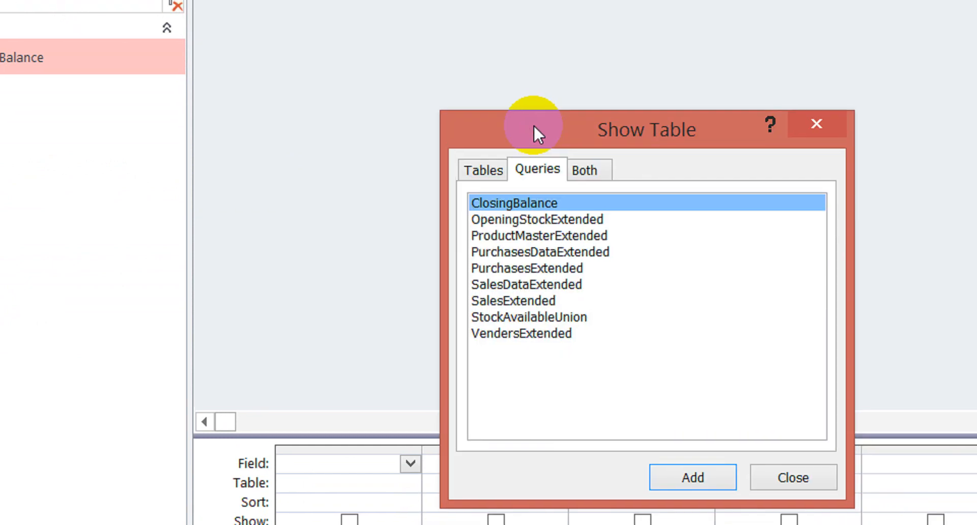
Step: Add ClosingBalance as the new query's source and include all of its fields in the design grid
{"action": "left_click", "coordinate": [544, 315]}
{"action": "key", "text": "Down"}
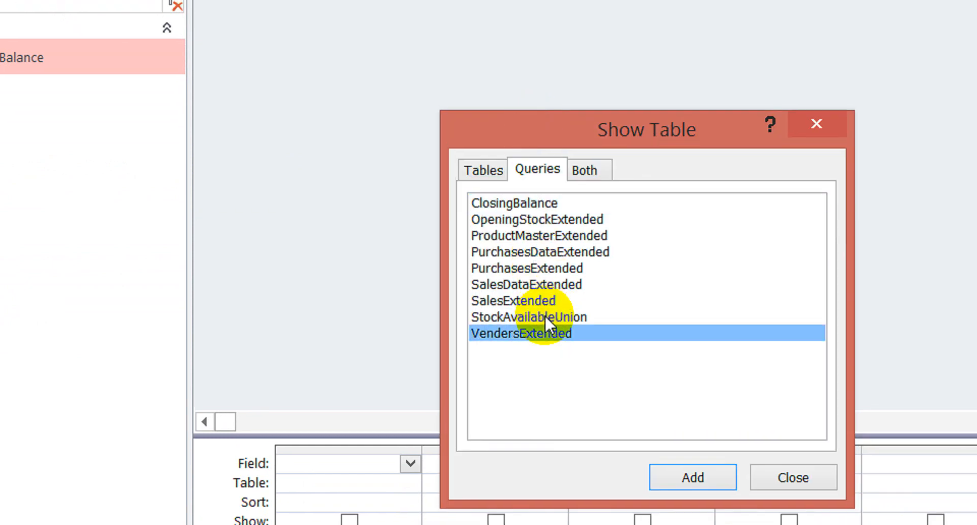
{"action": "key", "text": "Up"}
{"action": "key", "text": "Up"}
{"action": "key", "text": "Up"}
{"action": "key", "text": "Up"}
{"action": "key", "text": "Up"}
{"action": "key", "text": "Up"}
{"action": "key", "text": "Up"}
{"action": "key", "text": "Up"}
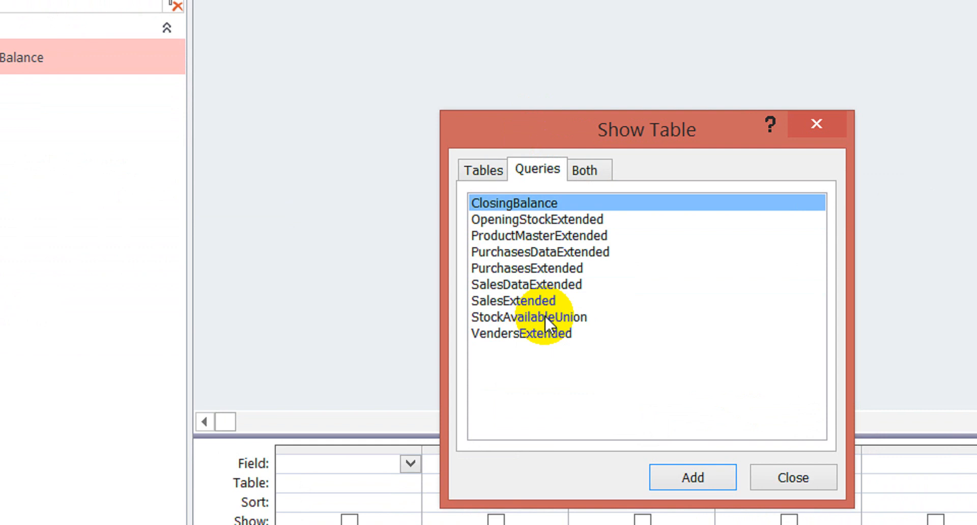
{"action": "key", "text": "Return"}
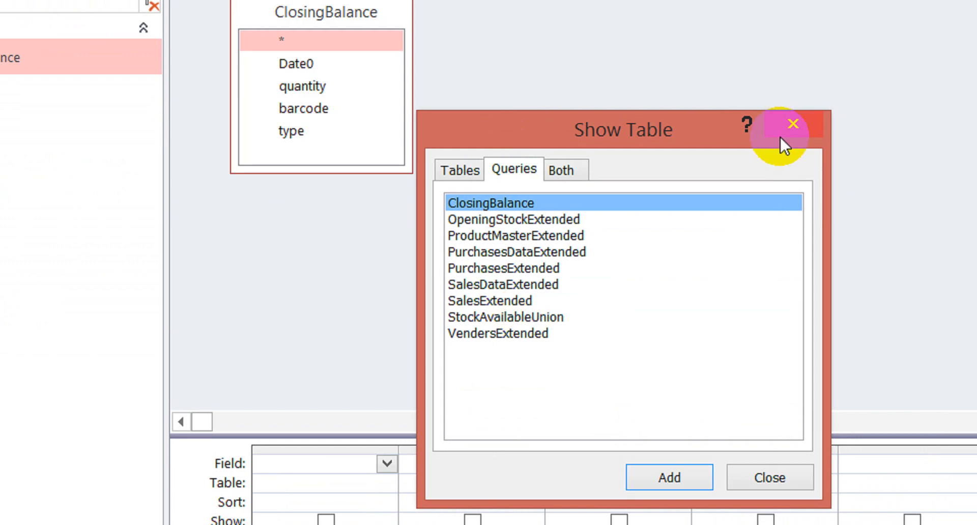
{"action": "left_click", "coordinate": [782, 128]}
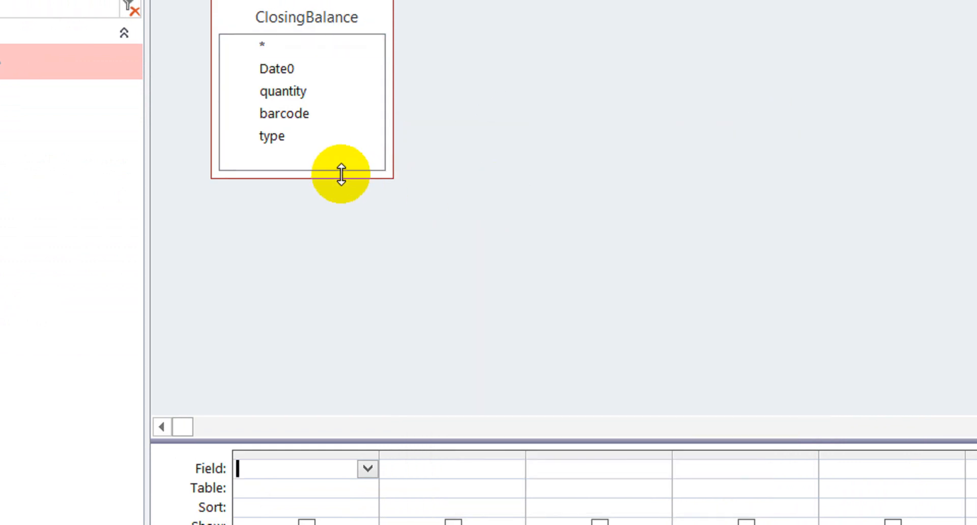
{"action": "left_click_drag", "start_coordinate": [341, 176], "coordinate": [340, 207]}
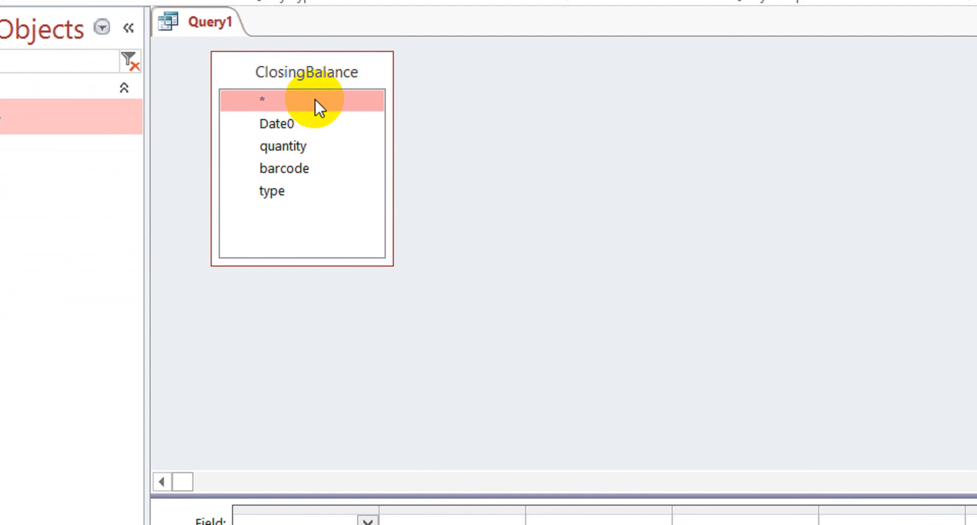
{"action": "double_click", "coordinate": [313, 118]}
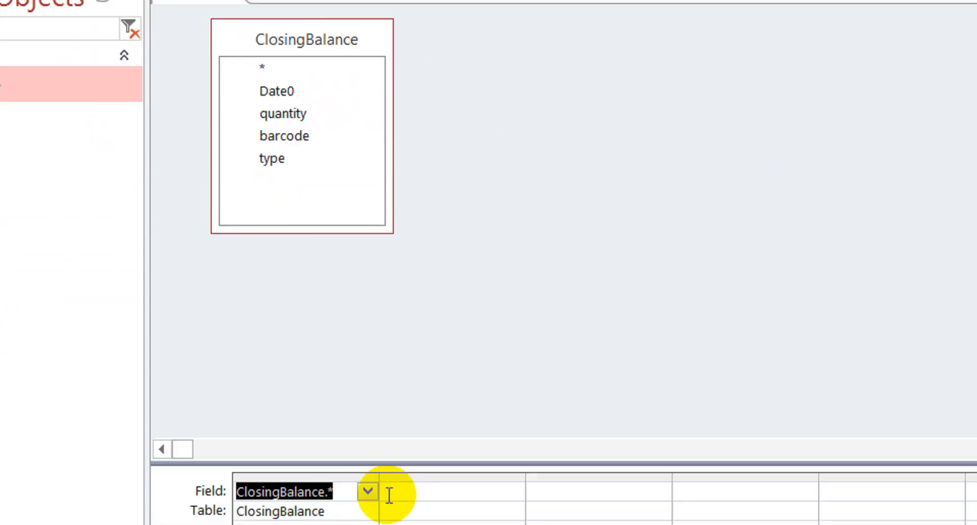
Step: Start a calculated field named IN in the second column with an IIf condition comparing [type] with a quoted text
{"action": "left_click", "coordinate": [451, 433]}
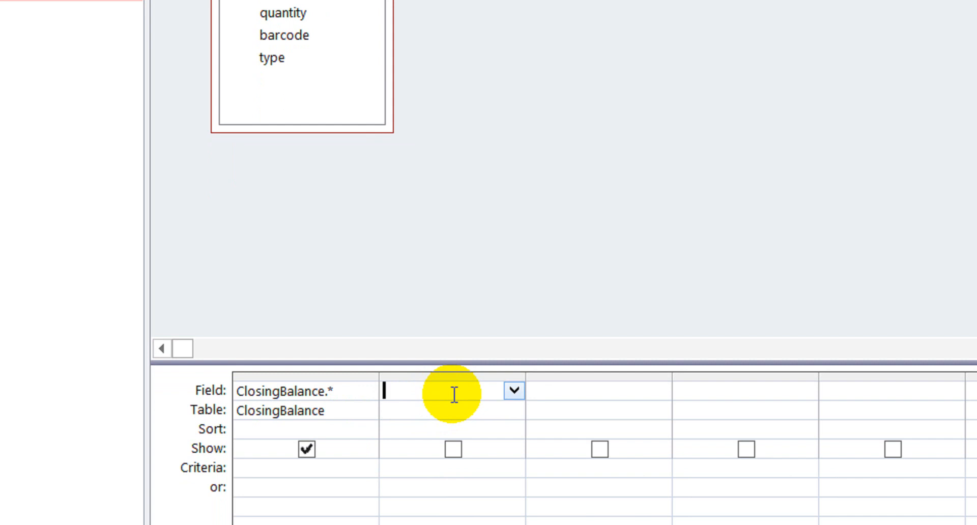
{"action": "left_click", "coordinate": [454, 395]}
{"action": "type", "text": "IN"}
{"action": "type", "text": ":"}
{"action": "type", "text": "iif"}
{"action": "type", "text": "()"}
{"action": "type", "text": "ty"}
{"action": "type", "text": "pe"}
{"action": "type", "text": "]"}
{"action": "key", "text": "Left"}
{"action": "key", "text": "Left"}
{"action": "key", "text": "Left"}
{"action": "key", "text": "Left"}
{"action": "key", "text": "Left"}
{"action": "type", "text": "[["}
{"action": "key", "text": "Right"}
{"action": "key", "text": "Right"}
{"action": "key", "text": "Right"}
{"action": "key", "text": "Right"}
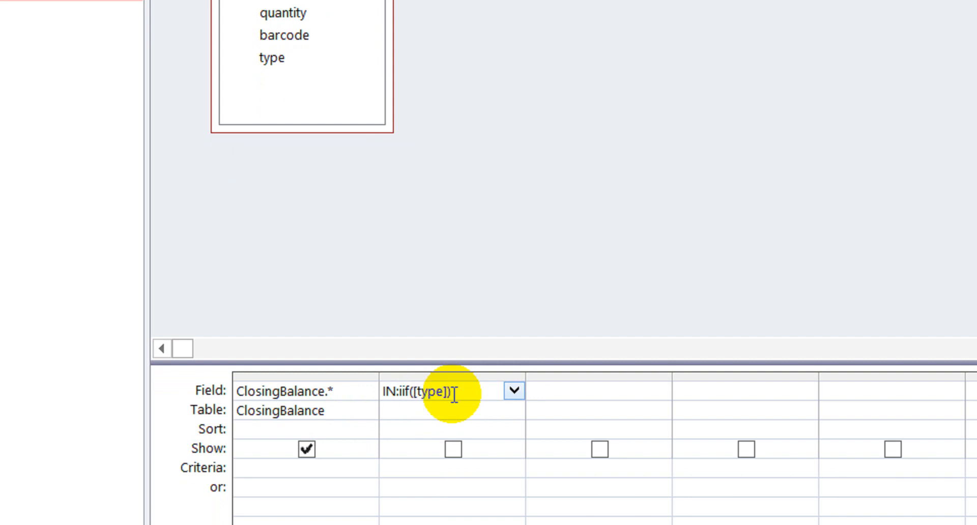
{"action": "key", "text": "Right"}
{"action": "type", "text": "="}
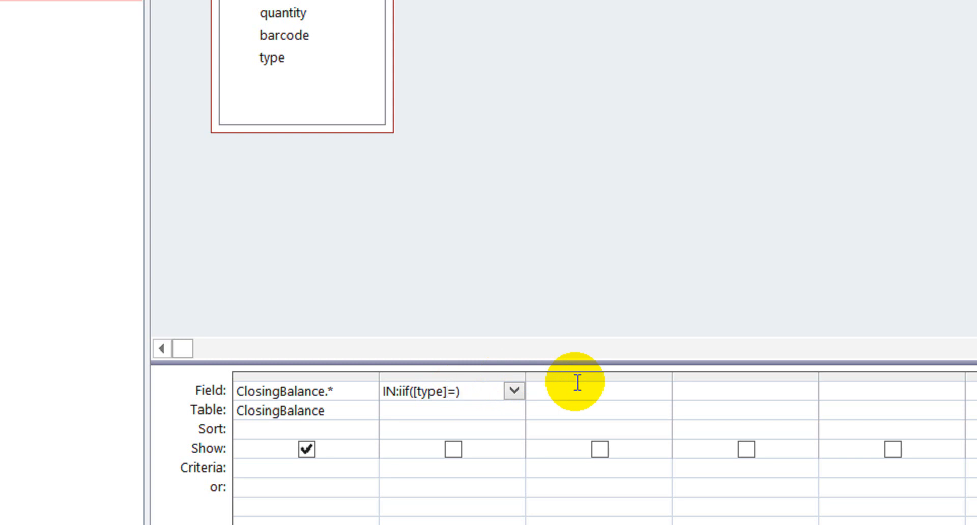
{"action": "type", "text": "\"\""}
{"action": "key", "text": "Left"}
{"action": "type", "text": "opening"}
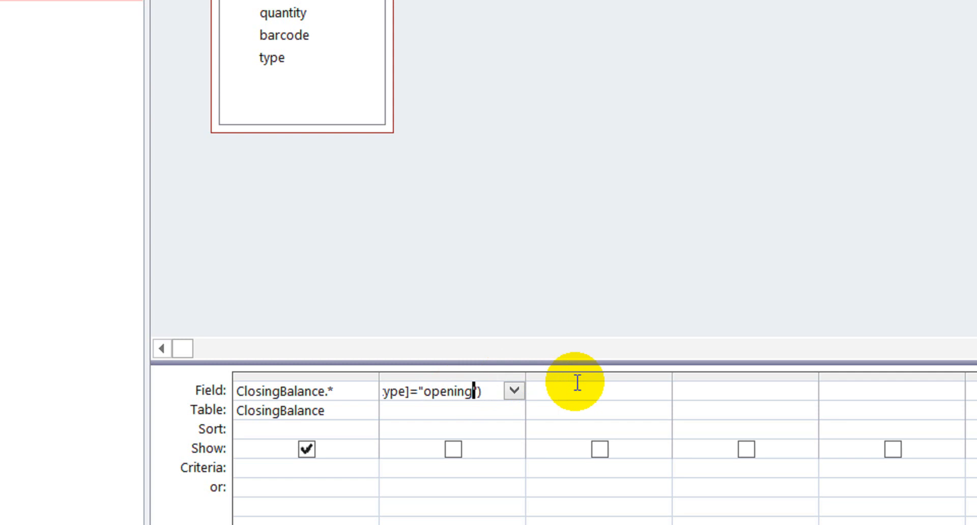
{"action": "key", "text": "Left"}
{"action": "key", "text": "Left"}
{"action": "key", "text": "Left"}
{"action": "key", "text": "Left"}
{"action": "key", "text": "Left"}
{"action": "key", "text": "Left"}
{"action": "key", "text": "Delete"}
{"action": "key", "text": "Delete"}
{"action": "key", "text": "Delete"}
{"action": "key", "text": "Delete"}
{"action": "key", "text": "Delete"}
{"action": "key", "text": "Delete"}
{"action": "key", "text": "Delete"}
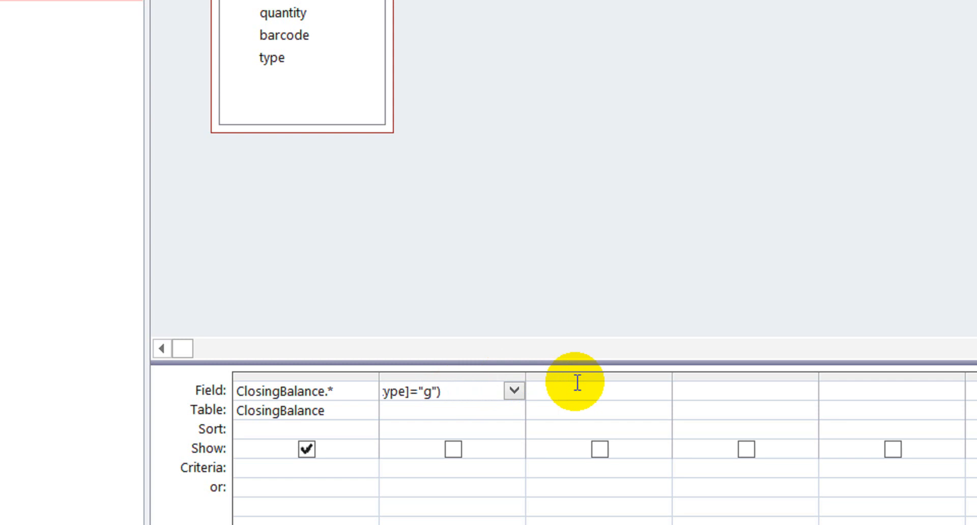
{"action": "type", "text": "a"}
{"action": "key", "text": "Left"}
{"action": "type", "text": "a"}
{"action": "key", "text": "Left"}
{"action": "key", "text": "Delete"}
{"action": "key", "text": "Delete"}
Step: Complete the IN expression so that type "sales" returns 0 and any other type returns [quantity]
{"action": "type", "text": "sales"}
{"action": "key", "text": "Right"}
{"action": "type", "text": ","}
{"action": "type", "text": "0"}
{"action": "type", "text": ",["}
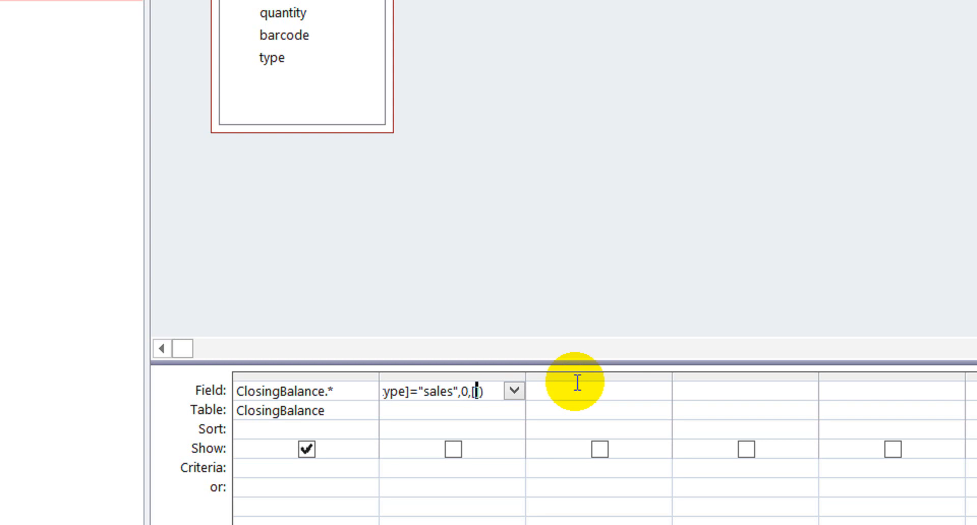
{"action": "type", "text": "quan"}
{"action": "type", "text": "tity"}
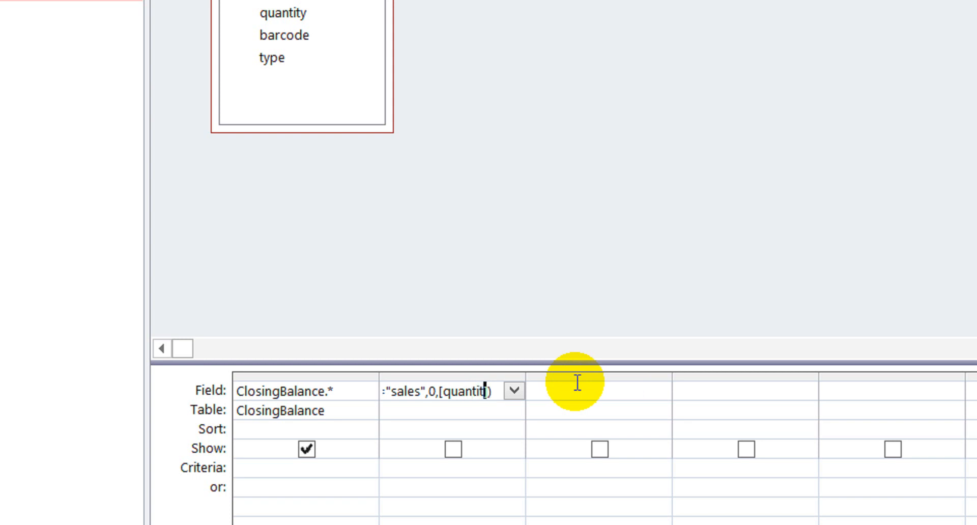
{"action": "type", "text": "]"}
{"action": "key", "text": "Down"}
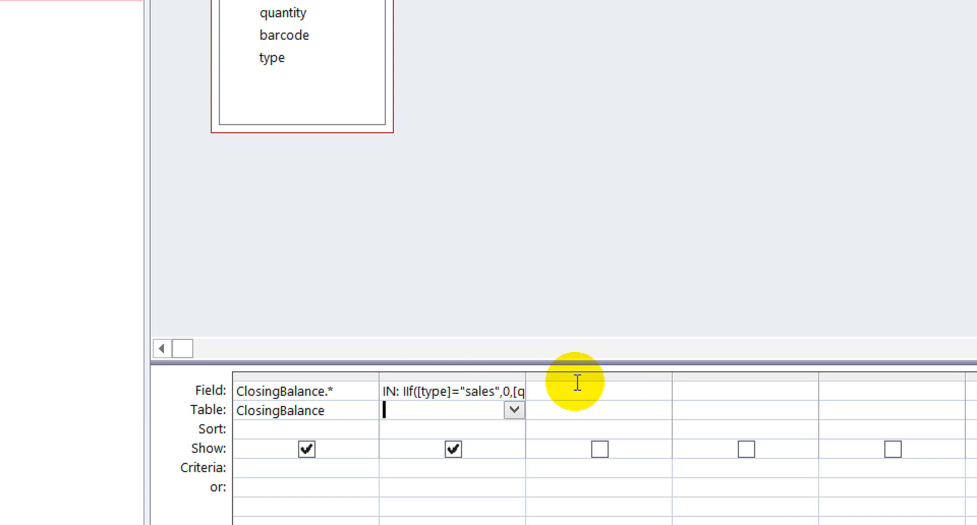
Step: Copy the IN expression into the Field row of the third column
{"action": "key", "text": "Up"}
{"action": "key", "text": "Down"}
{"action": "key", "text": "Up"}
{"action": "key", "text": "ctrl+c"}
{"action": "key", "text": "Right"}
{"action": "key", "text": "ctrl+v"}
{"action": "key", "text": "Down"}
{"action": "key", "text": "Up"}
Step: Swap the results in the copied IIf expression so that "sales" returns [quantity] and other types return 0
{"action": "key", "text": "F2"}
{"action": "key", "text": "Left"}
{"action": "key", "text": "Left"}
{"action": "key", "text": "Left"}
{"action": "key", "text": "Left"}
{"action": "key", "text": "Left"}
{"action": "key", "text": "Left"}
{"action": "key", "text": "Left"}
{"action": "key", "text": "Left"}
{"action": "key", "text": "Left"}
{"action": "key", "text": "Left"}
{"action": "key", "text": "Left"}
{"action": "key", "text": "Left"}
{"action": "key", "text": "Left"}
{"action": "key", "text": "Left"}
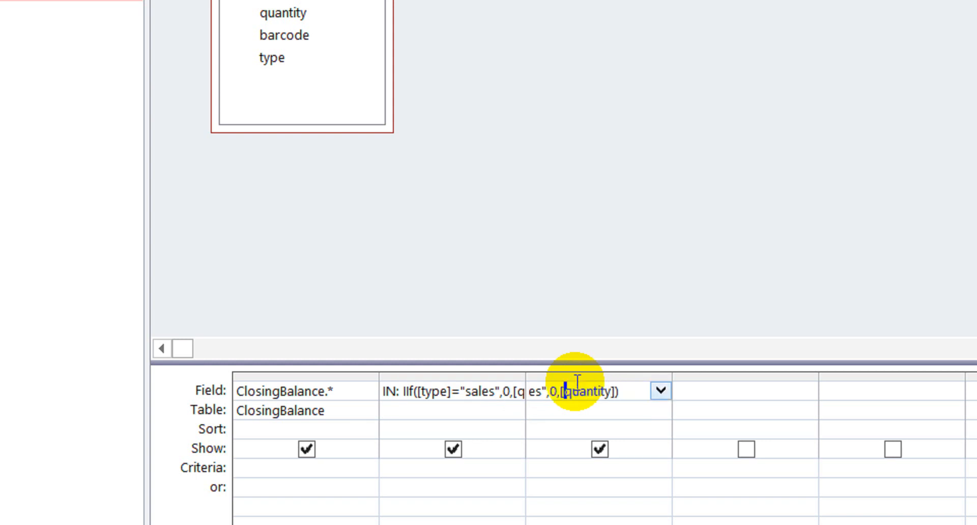
{"action": "key", "text": "Right"}
{"action": "key", "text": "shift+Right"}
{"action": "key", "text": "shift+Right"}
{"action": "key", "text": "Delete"}
{"action": "key", "text": "Right"}
{"action": "key", "text": "Right"}
{"action": "key", "text": "Right"}
{"action": "key", "text": "Right"}
{"action": "key", "text": "Right"}
{"action": "key", "text": "Right"}
{"action": "key", "text": "Right"}
{"action": "key", "text": "Right"}
{"action": "key", "text": "Right"}
{"action": "key", "text": "Right"}
{"action": "key", "text": "Right"}
{"action": "key", "text": "Delete"}
{"action": "type", "text": ",0"}
{"action": "key", "text": "Down"}
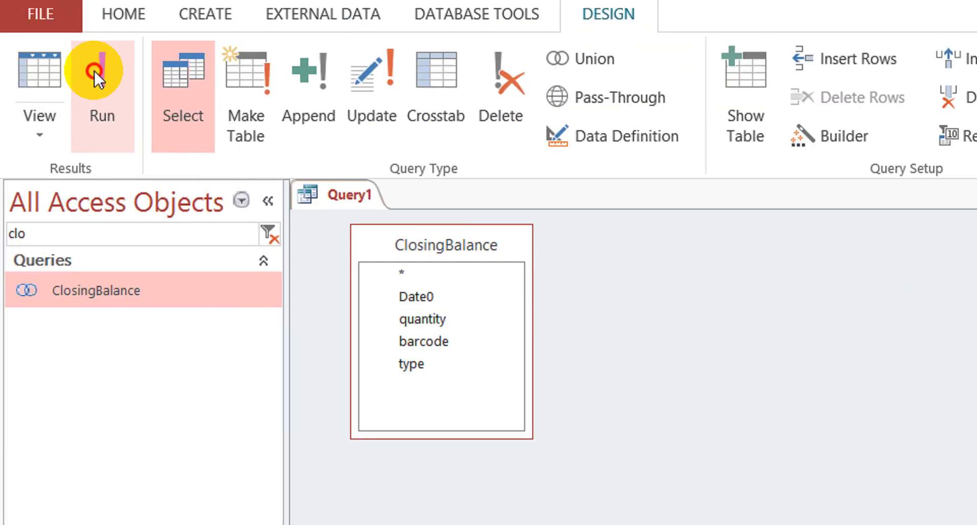
Step: Try to run the query and rename the alias of the copied IIf column to OUT
{"action": "left_click", "coordinate": [93, 72]}
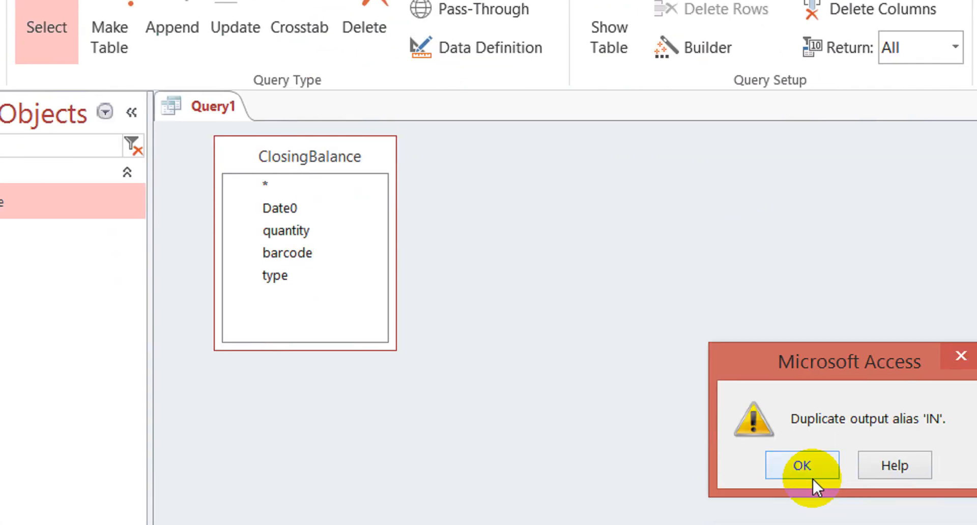
{"action": "left_click", "coordinate": [784, 425]}
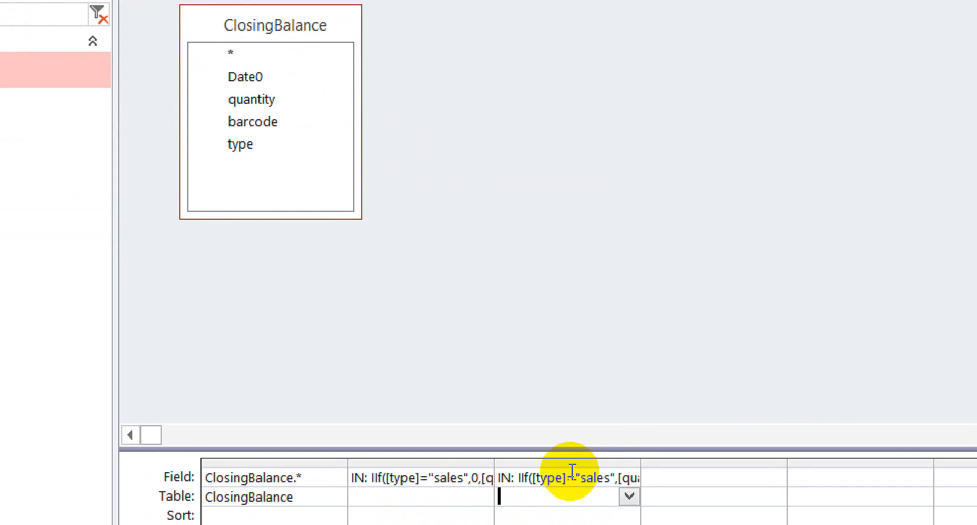
{"action": "left_click", "coordinate": [541, 434]}
{"action": "key", "text": "Left"}
{"action": "key", "text": "Left"}
{"action": "key", "text": "Left"}
{"action": "key", "text": "Left"}
{"action": "key", "text": "Left"}
{"action": "key", "text": "Left"}
{"action": "key", "text": "Left"}
{"action": "key", "text": "Left"}
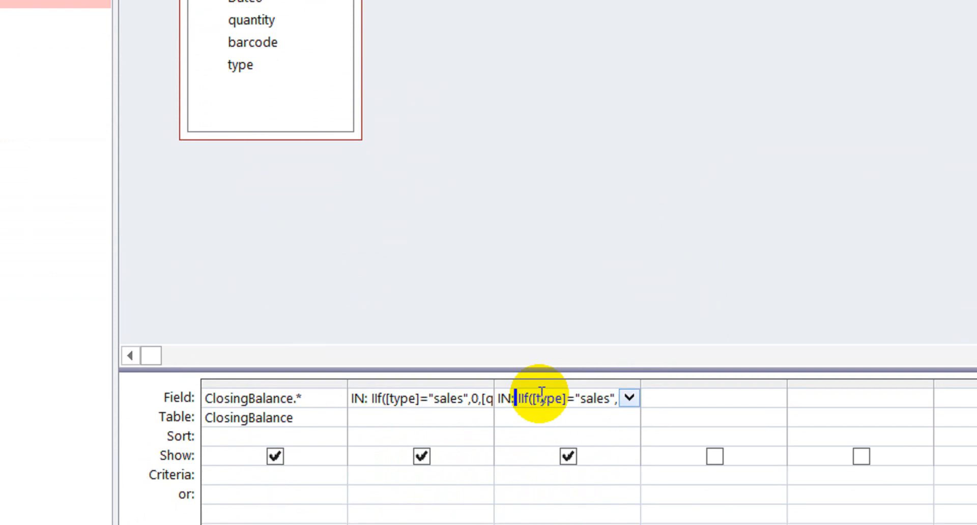
{"action": "key", "text": "shift+Left"}
{"action": "key", "text": "shift+Left"}
{"action": "type", "text": "OUT"}
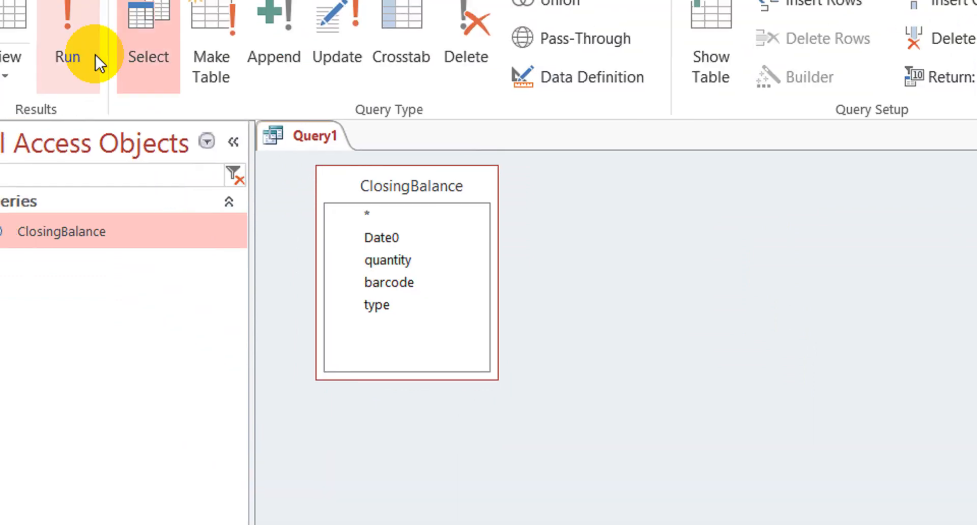
Step: Run the query and check the values in the IN and OUT columns
{"action": "left_click", "coordinate": [68, 57]}
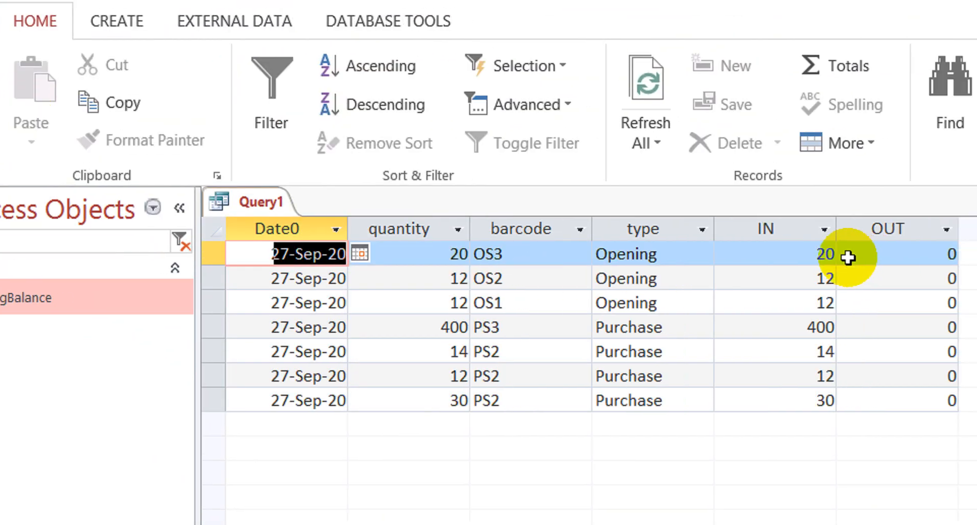
{"action": "left_click", "coordinate": [901, 224]}
{"action": "left_click", "coordinate": [786, 302]}
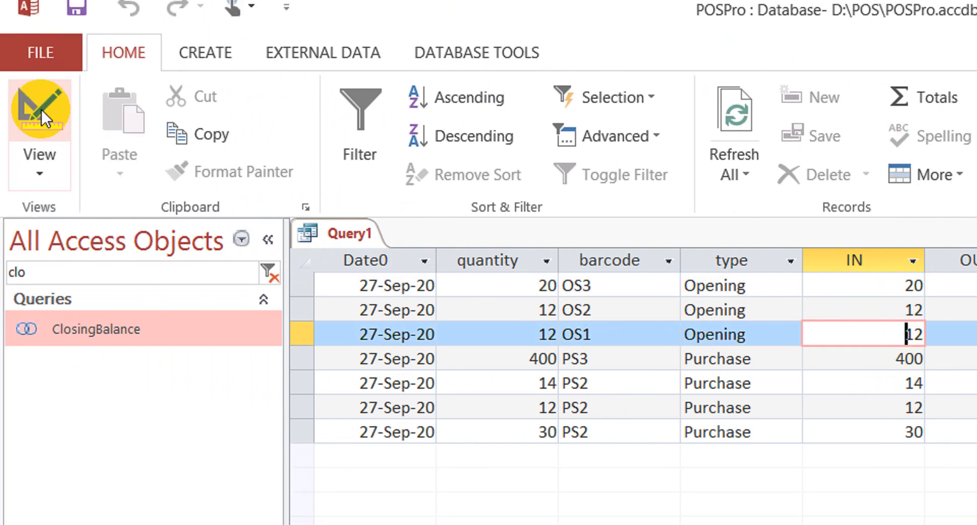
Step: Add a calculated field Balance:[in]-[out] to the query design and run the query
{"action": "left_click", "coordinate": [41, 109]}
{"action": "left_click", "coordinate": [787, 401]}
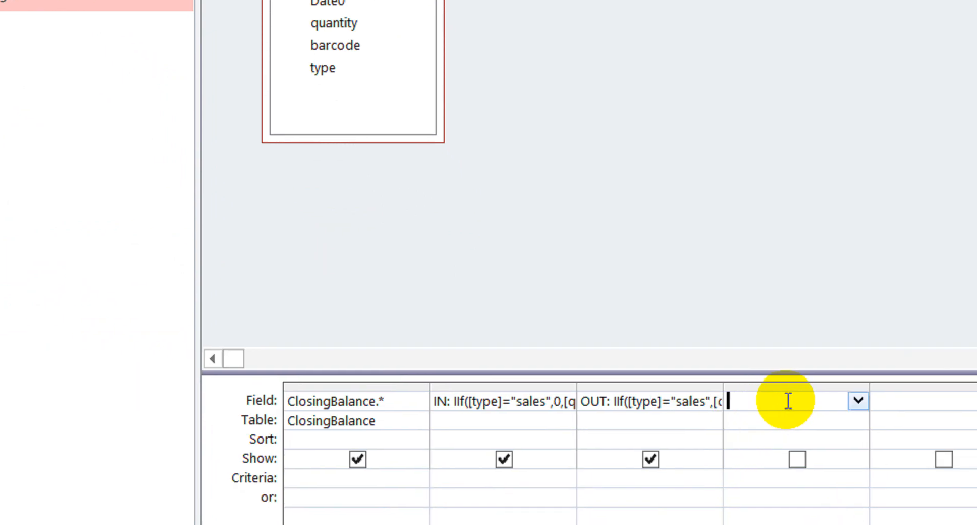
{"action": "type", "text": "B"}
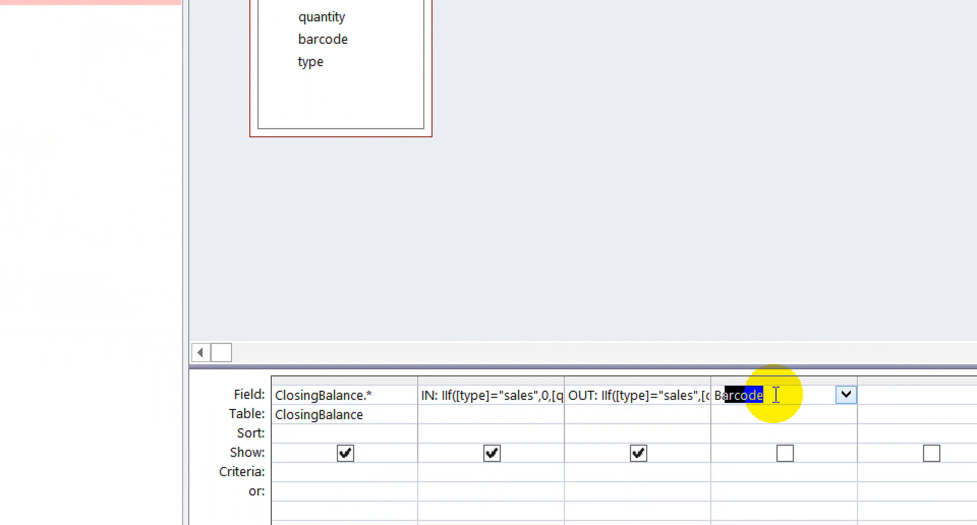
{"action": "type", "text": "alance"}
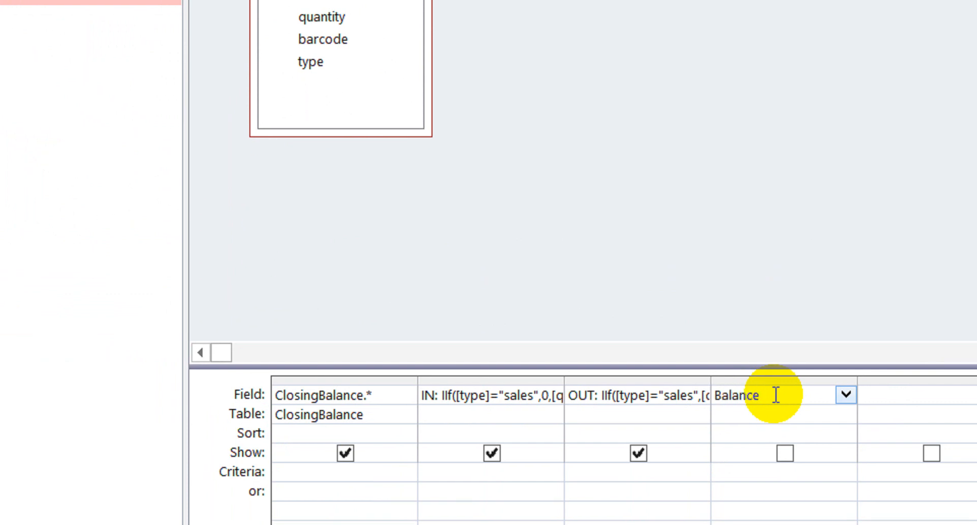
{"action": "type", "text": ":"}
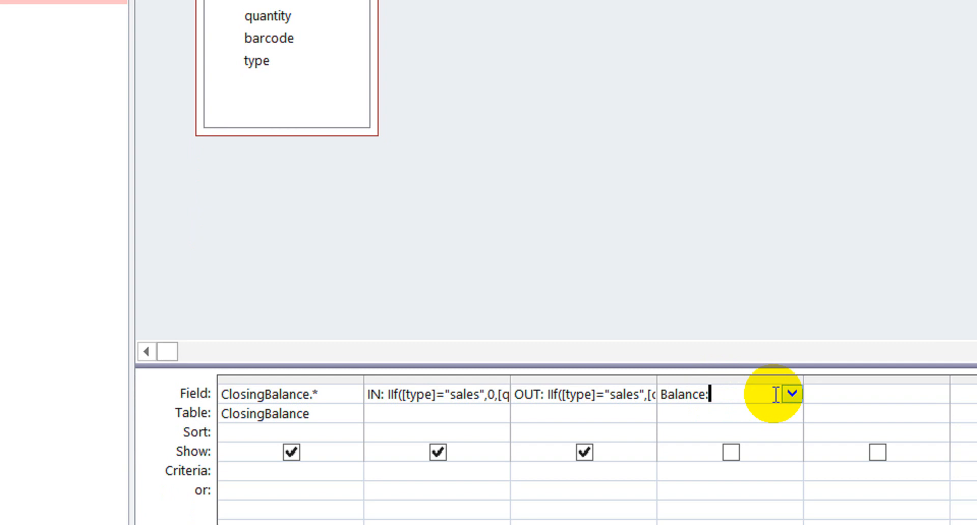
{"action": "type", "text": "[in]-[out"}
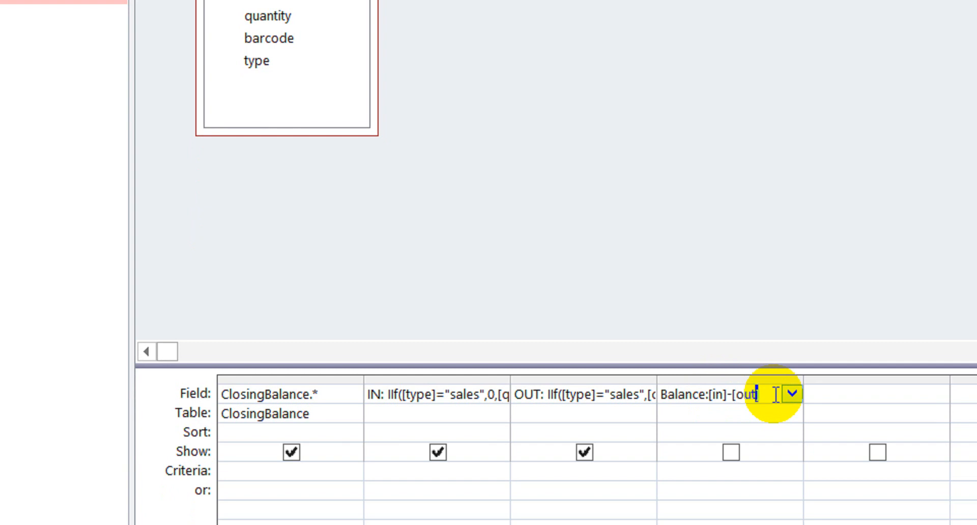
{"action": "type", "text": "]"}
{"action": "key", "text": "Return"}
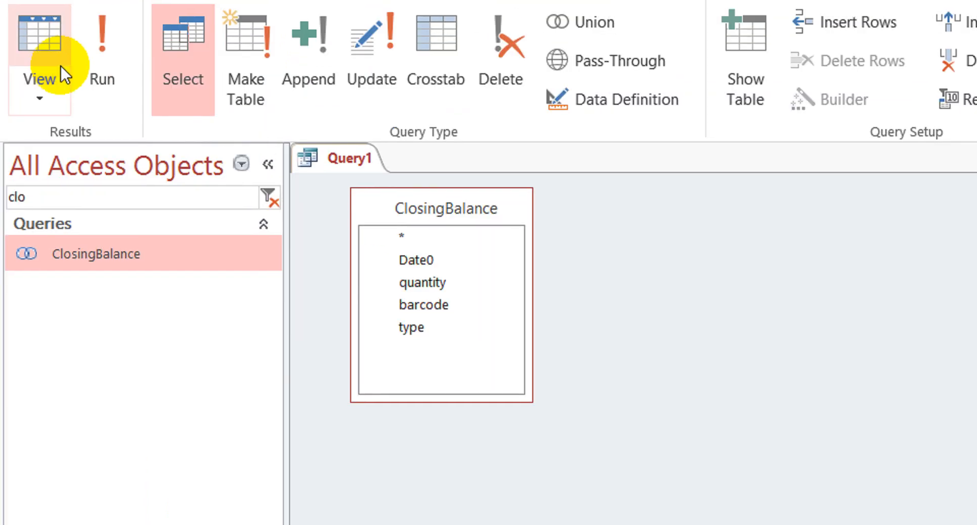
{"action": "left_click", "coordinate": [104, 101]}
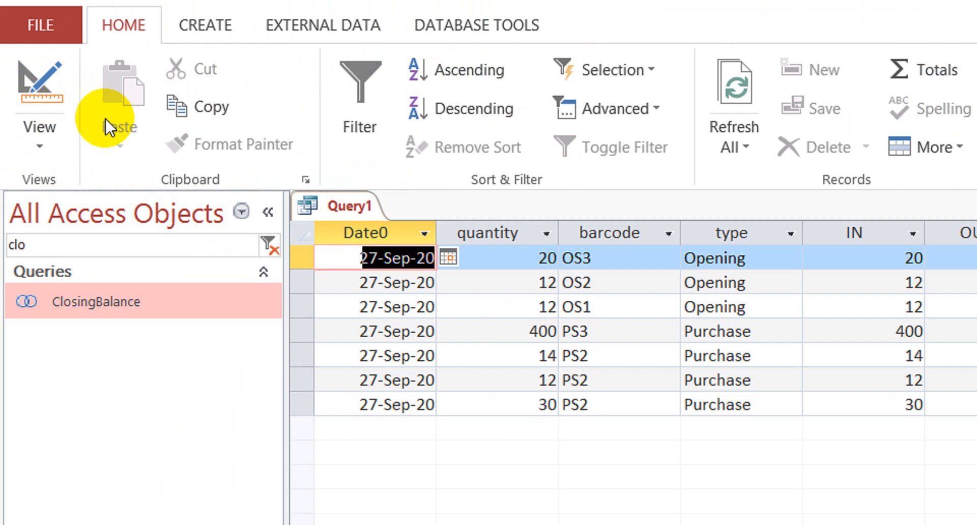
Step: Check the calculated values in the Balance column and return to the Balance expression in the query design
{"action": "left_click", "coordinate": [824, 261]}
{"action": "left_click", "coordinate": [811, 331]}
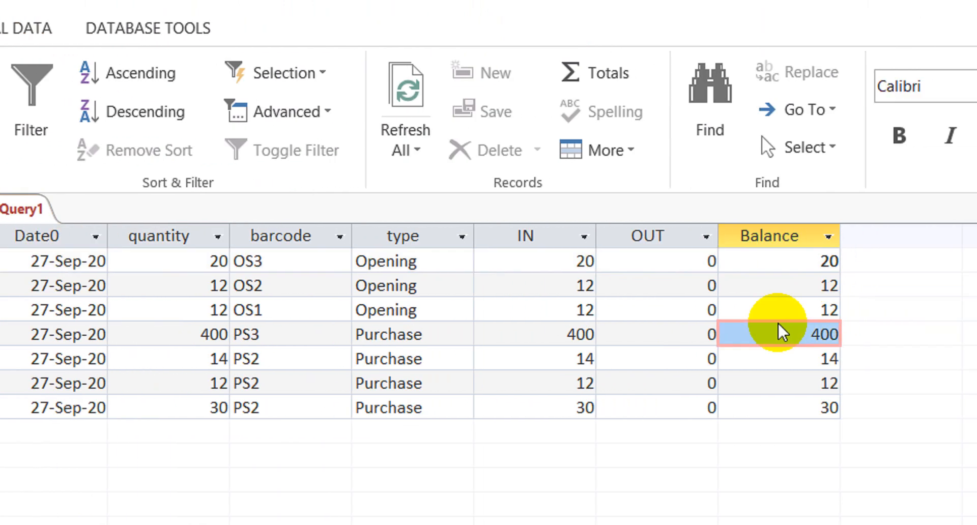
{"action": "left_click", "coordinate": [800, 356]}
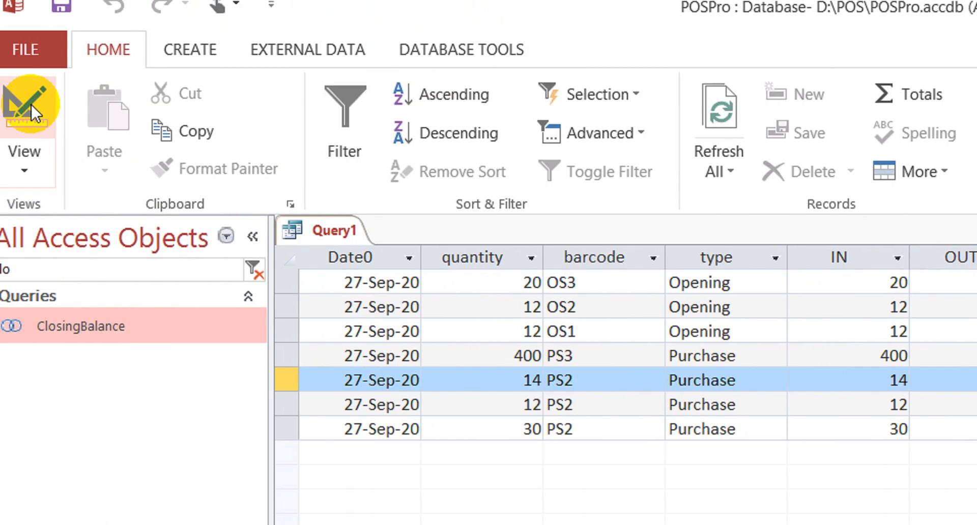
{"action": "left_click", "coordinate": [39, 114]}
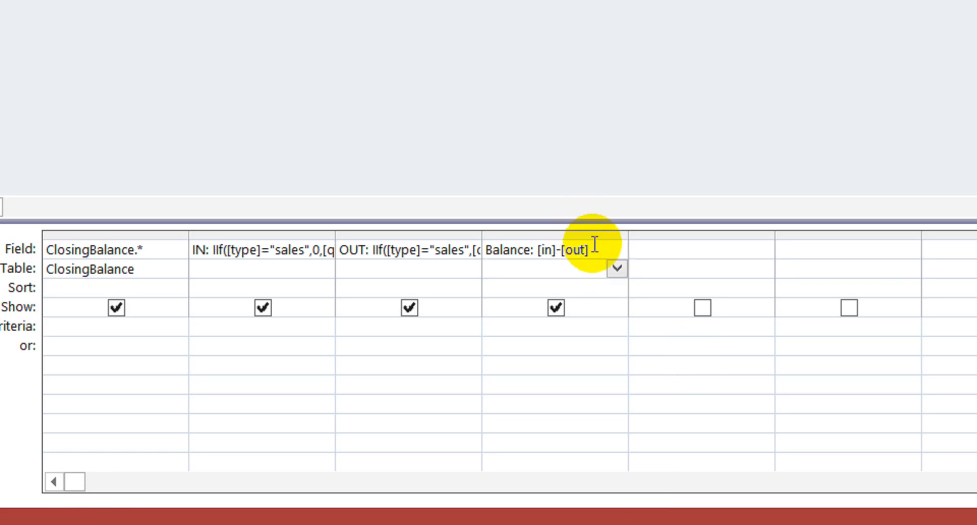
{"action": "left_click_drag", "start_coordinate": [595, 244], "coordinate": [503, 252]}
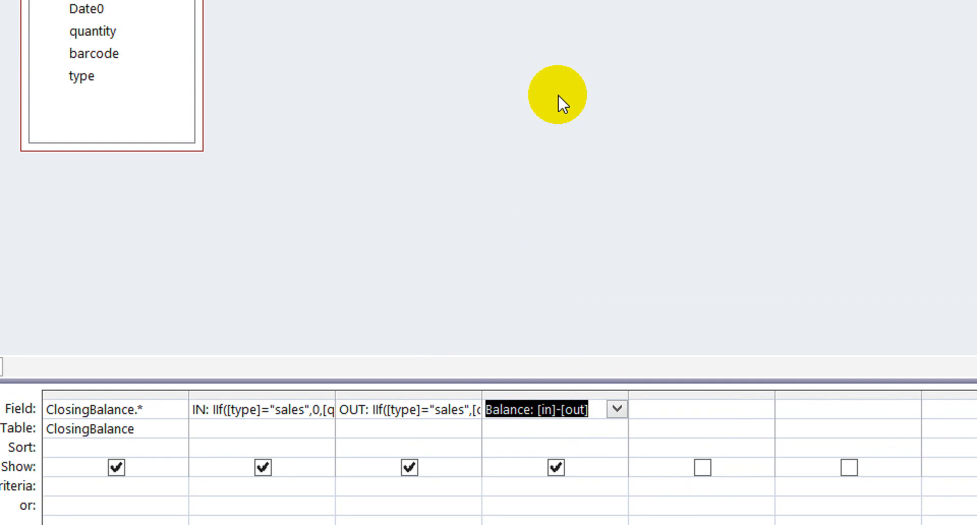
Step: Save the query as ClosingBalance1 and close it
{"action": "key", "text": "ctrl+s"}
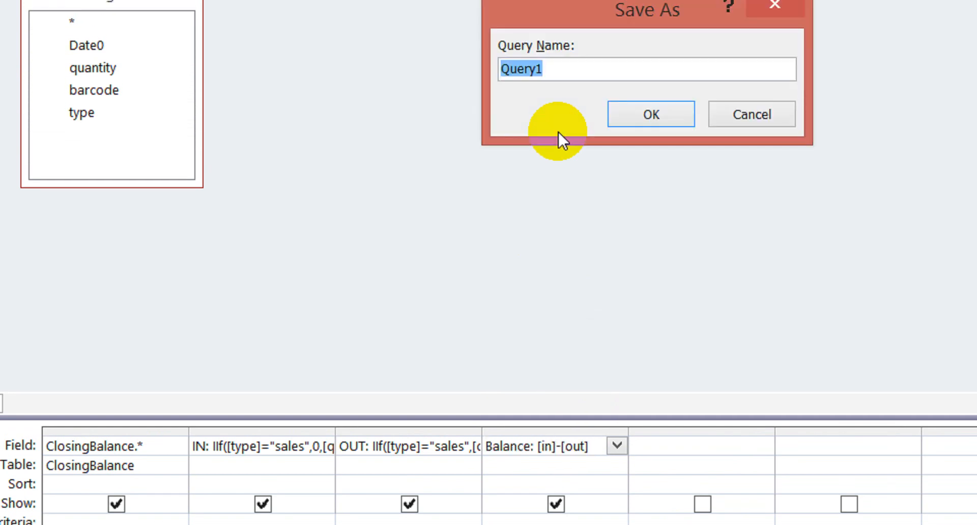
{"action": "type", "text": "c"}
{"action": "key", "text": "shift+Home"}
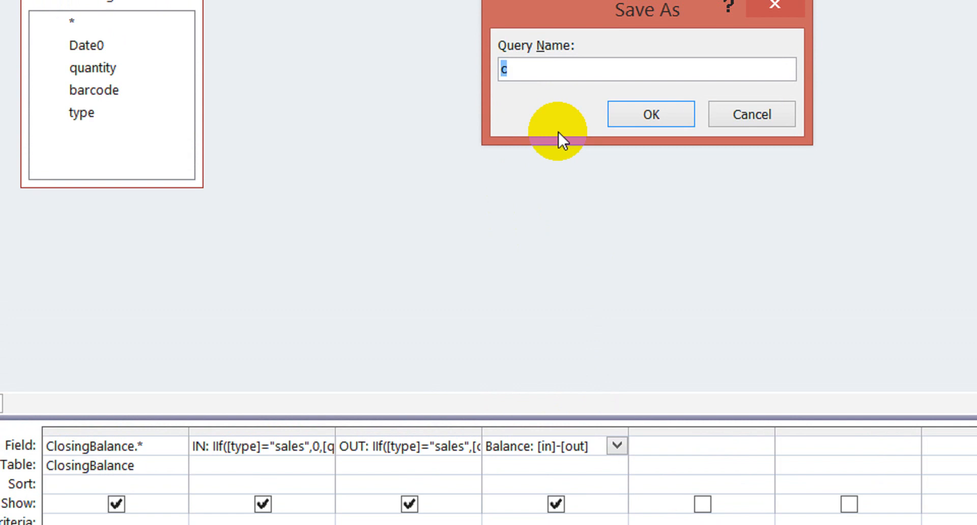
{"action": "type", "text": "Cli"}
{"action": "type", "text": "osing"}
{"action": "key", "text": "Delete"}
{"action": "type", "text": "b"}
{"action": "key", "text": "Left"}
{"action": "type", "text": "Balance"}
{"action": "key", "text": "Delete"}
{"action": "type", "text": "1"}
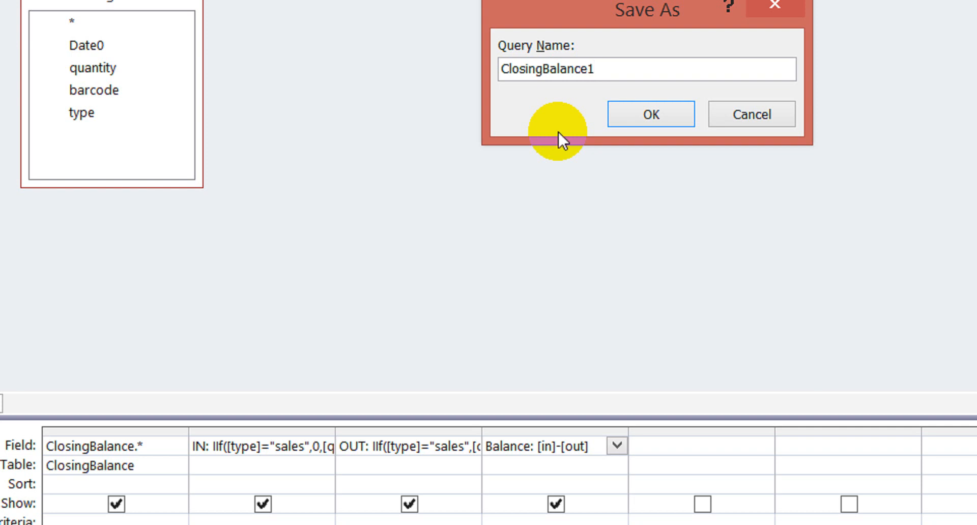
{"action": "left_click", "coordinate": [639, 115]}
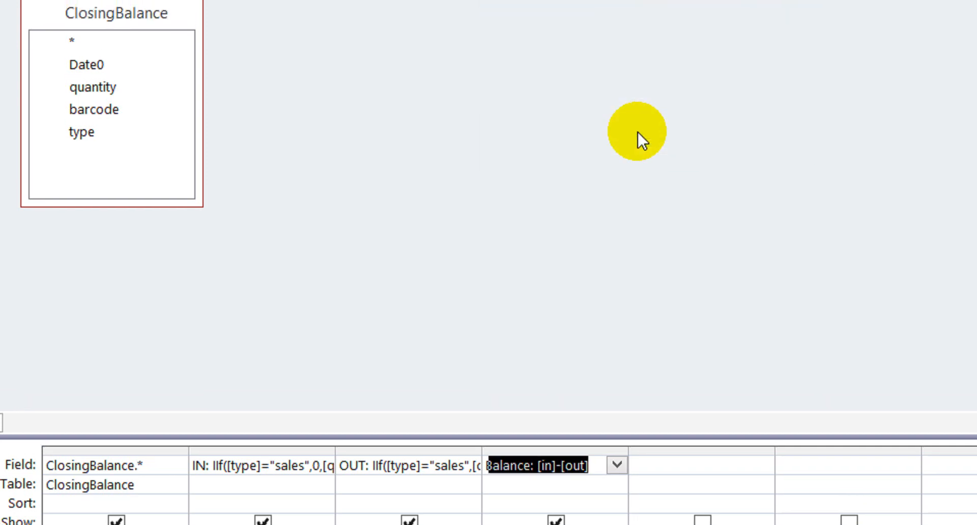
{"action": "right_click", "coordinate": [184, 110]}
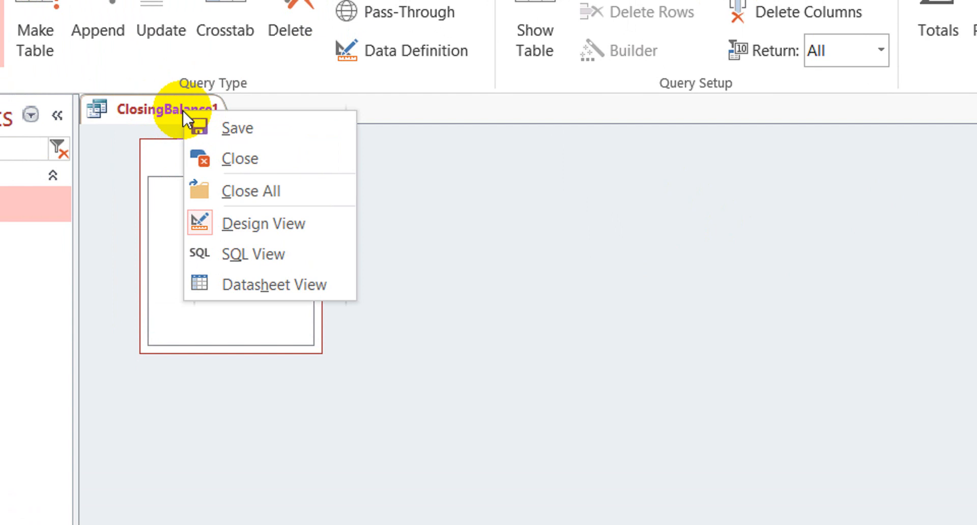
{"action": "left_click", "coordinate": [259, 158]}
Step: Compact and repair the database and start a new query design with the ClosingBalance1 query as its source
{"action": "left_click", "coordinate": [31, 62]}
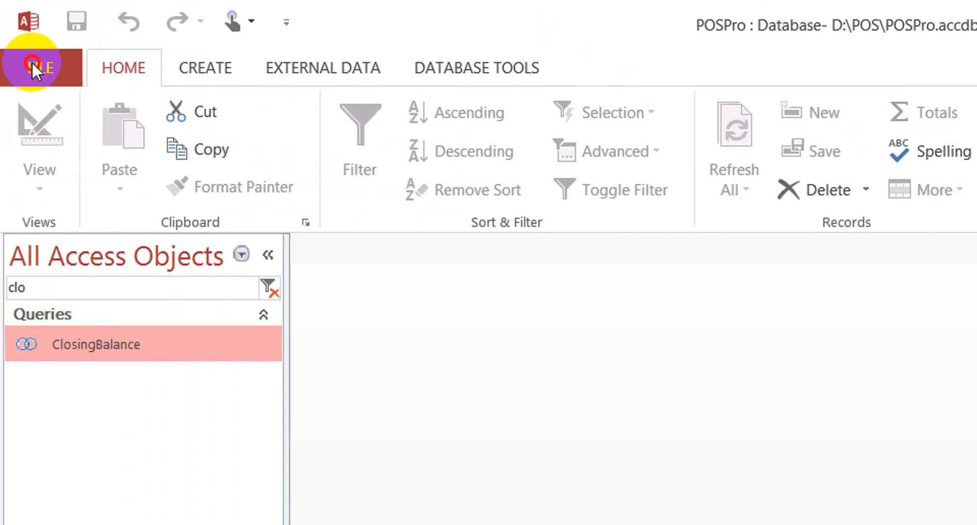
{"action": "left_click", "coordinate": [270, 285]}
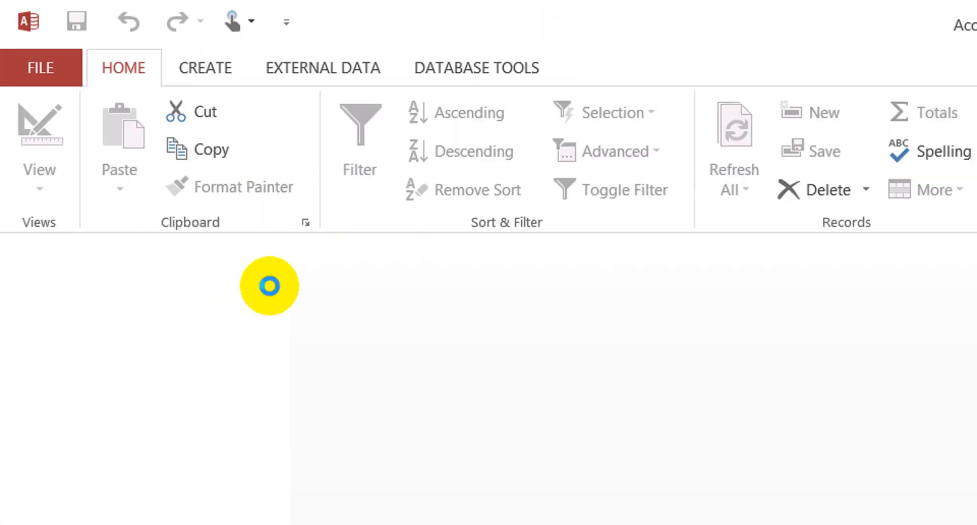
{"action": "left_click", "coordinate": [202, 71]}
{"action": "left_click", "coordinate": [408, 191]}
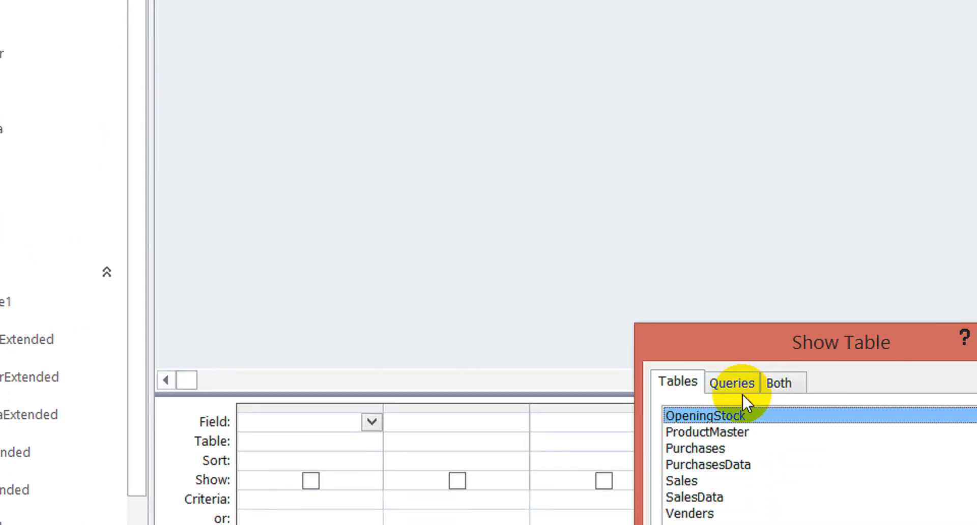
{"action": "left_click", "coordinate": [732, 387]}
{"action": "left_click", "coordinate": [756, 432]}
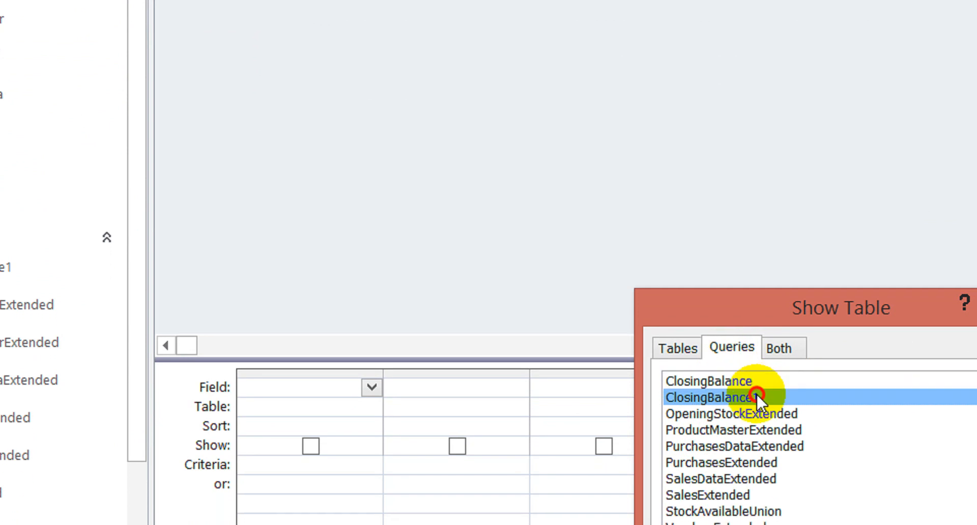
{"action": "double_click", "coordinate": [757, 392]}
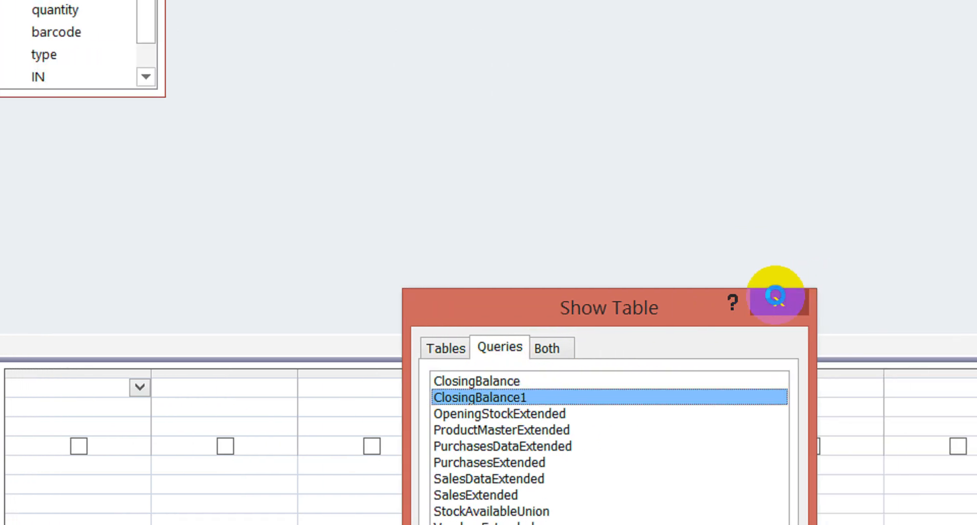
{"action": "left_click", "coordinate": [775, 297]}
Step: Add the barcode, IN, OUT and Balance fields from an enlarged ClosingBalance1 field list to the query and run it
{"action": "left_click_drag", "start_coordinate": [62, 91], "coordinate": [67, 130]}
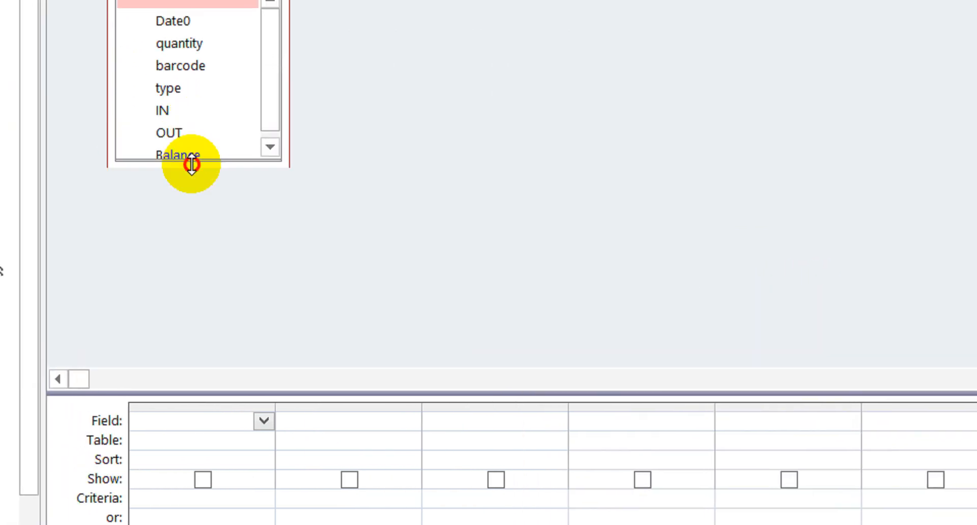
{"action": "left_click_drag", "start_coordinate": [191, 165], "coordinate": [191, 204]}
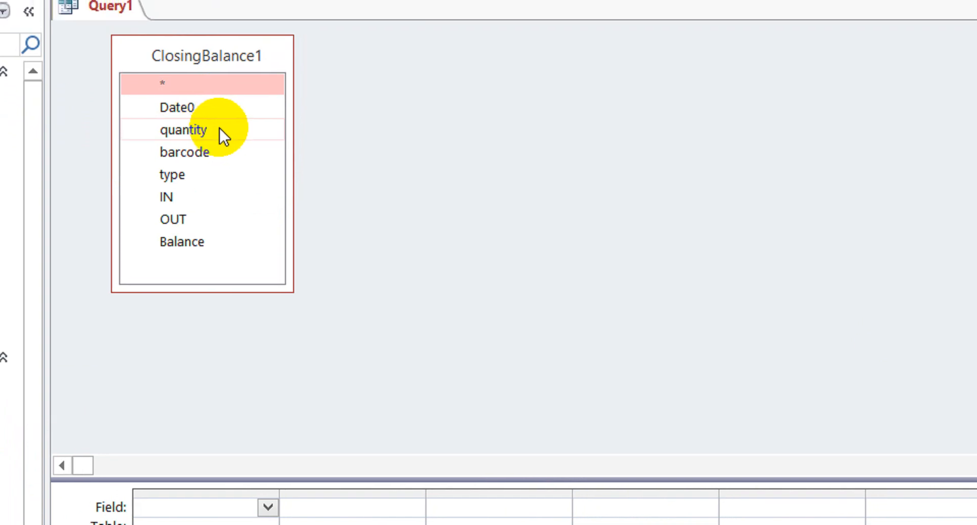
{"action": "double_click", "coordinate": [224, 149]}
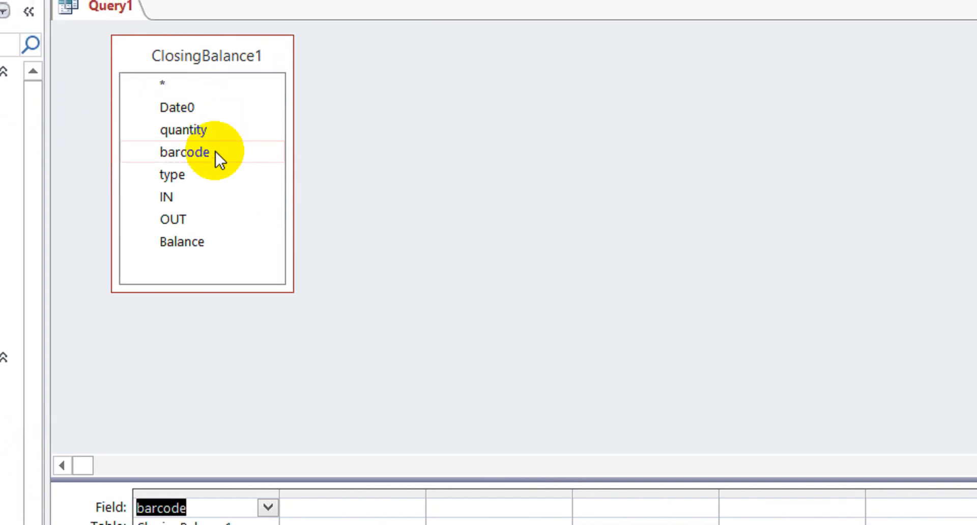
{"action": "double_click", "coordinate": [204, 192]}
{"action": "double_click", "coordinate": [213, 216]}
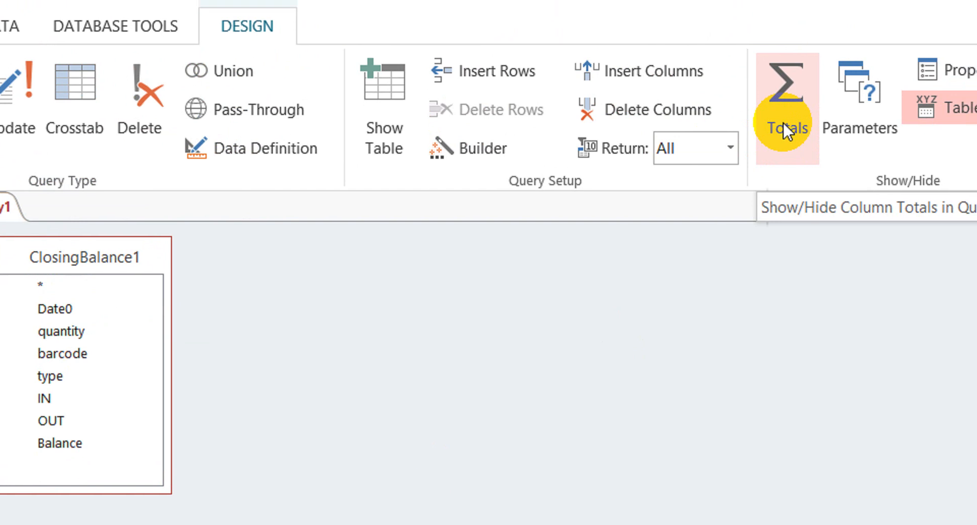
{"action": "left_click", "coordinate": [142, 439]}
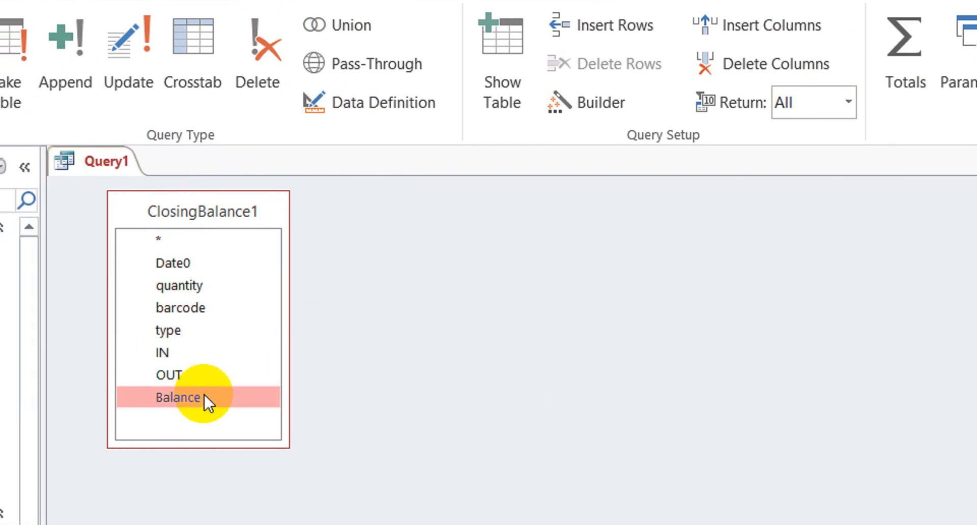
{"action": "double_click", "coordinate": [204, 395]}
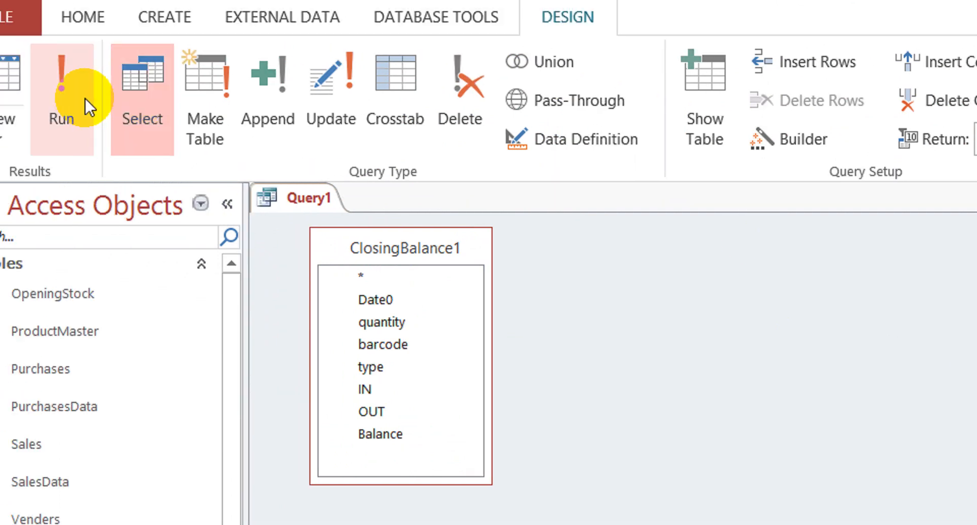
{"action": "left_click", "coordinate": [125, 114]}
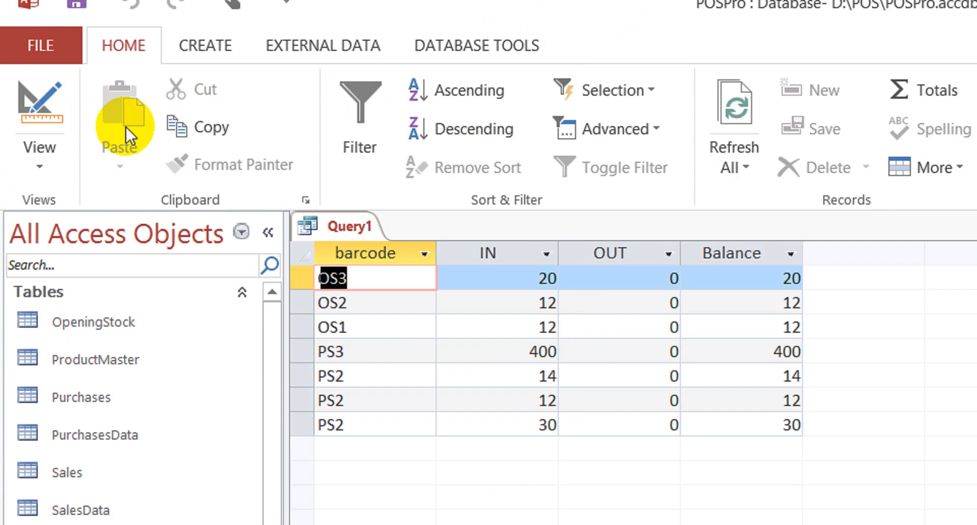
{"action": "left_click", "coordinate": [737, 298]}
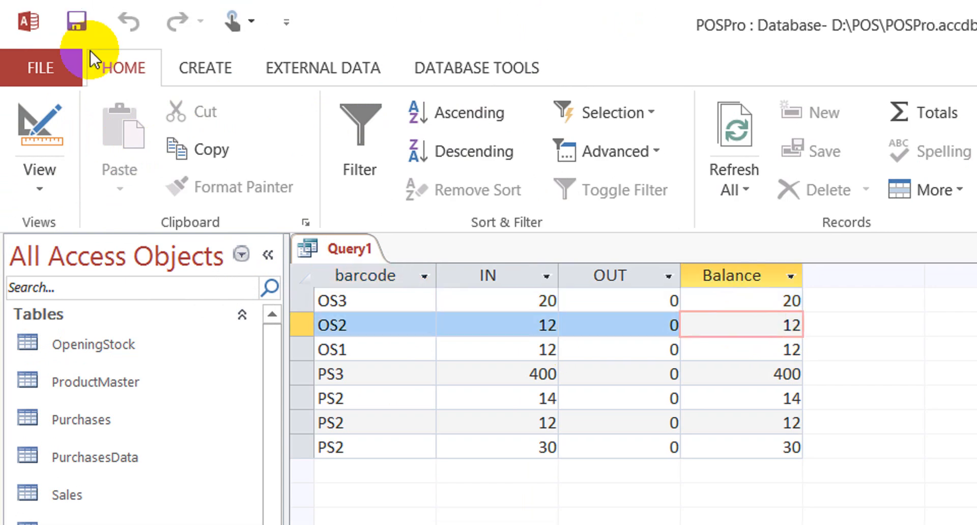
Step: Turn on totals in the query design and set the IN and OUT columns to Sum
{"action": "left_click", "coordinate": [41, 124]}
{"action": "left_click", "coordinate": [950, 173]}
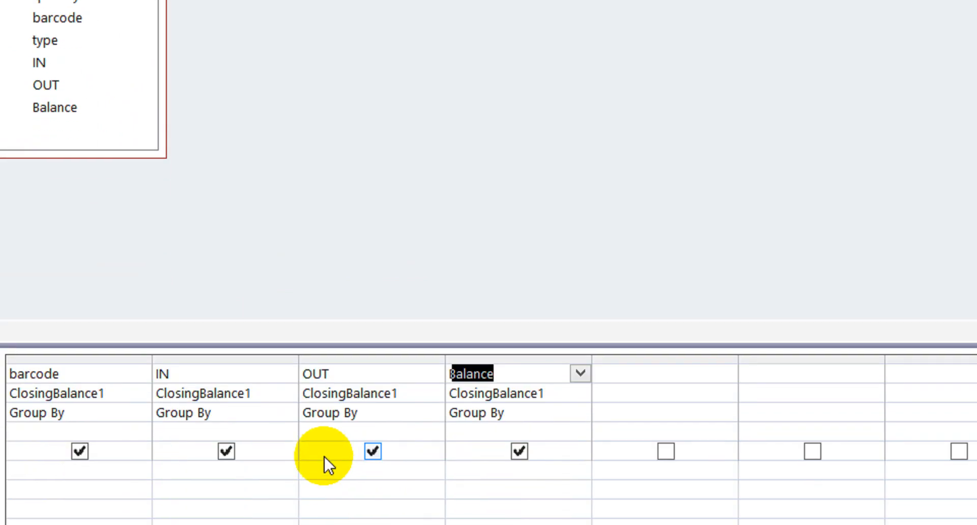
{"action": "left_click", "coordinate": [242, 416]}
{"action": "key", "text": "Down"}
{"action": "key", "text": "Up"}
{"action": "type", "text": "s"}
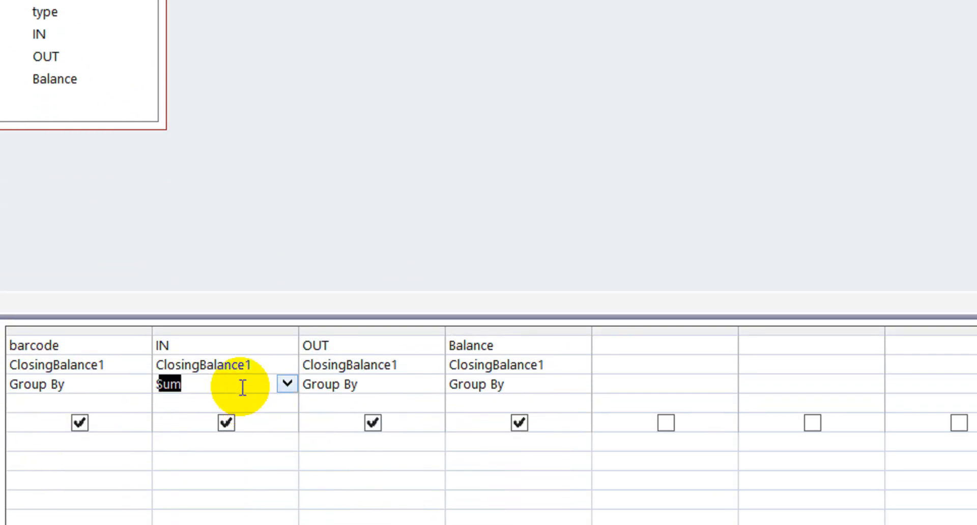
{"action": "key", "text": "Tab"}
{"action": "type", "text": "s"}
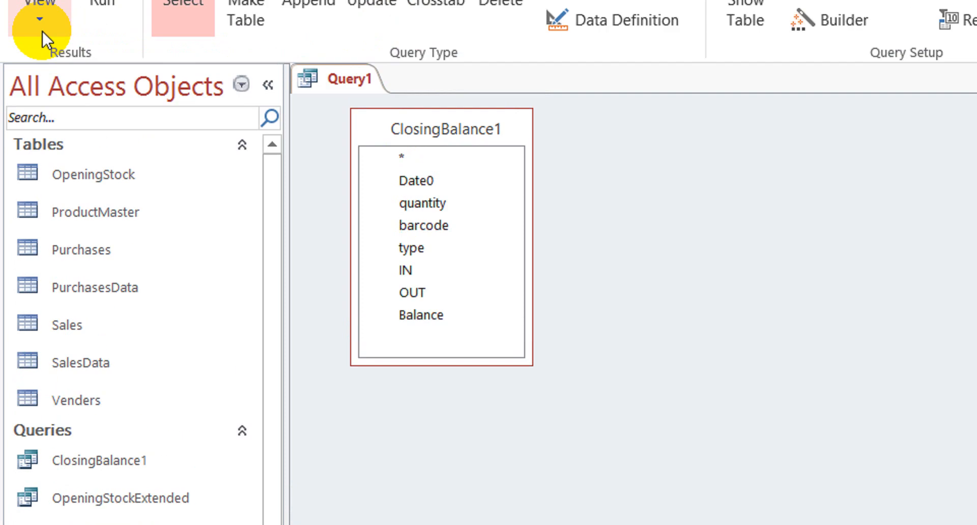
Step: Run the totals query and examine the barcode rows with their summed IN and OUT quantities
{"action": "left_click", "coordinate": [102, 55]}
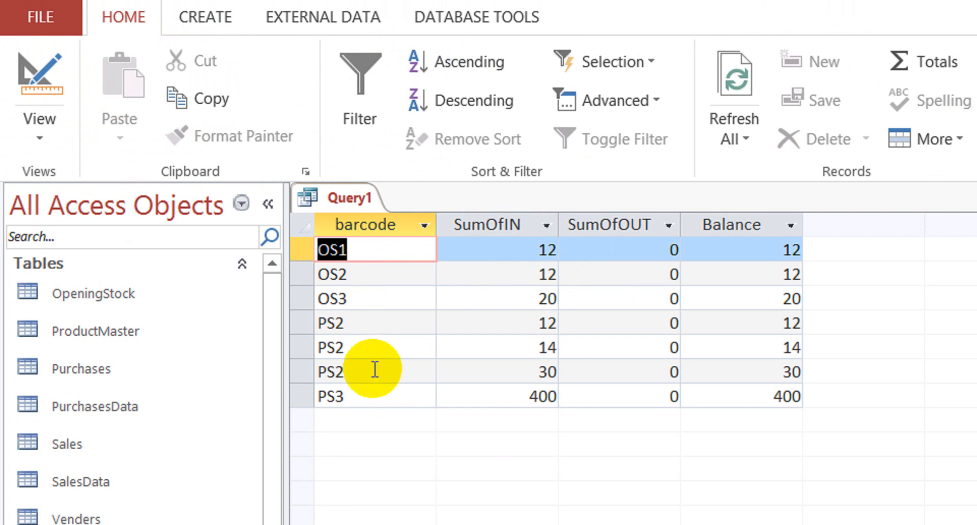
{"action": "left_click", "coordinate": [623, 251]}
{"action": "key", "text": "Down"}
{"action": "key", "text": "Down"}
{"action": "key", "text": "Down"}
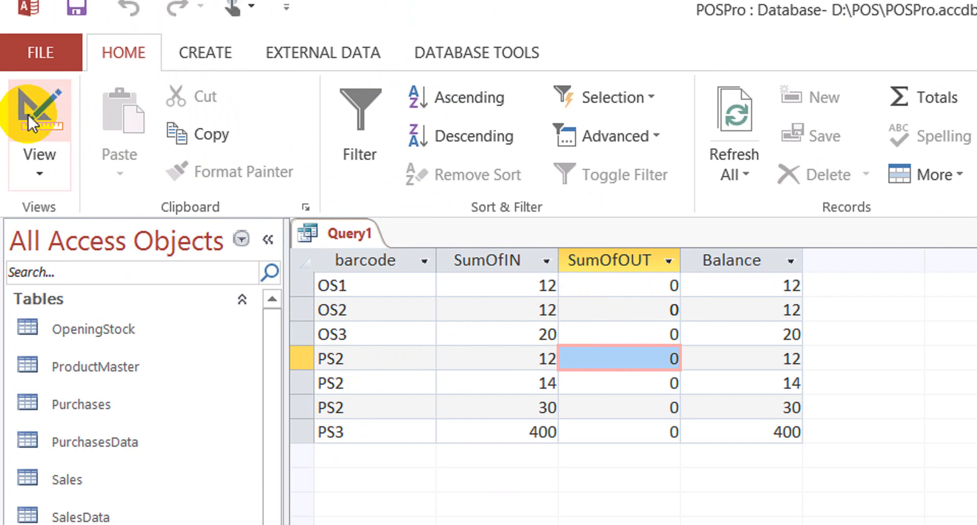
{"action": "left_click", "coordinate": [39, 77]}
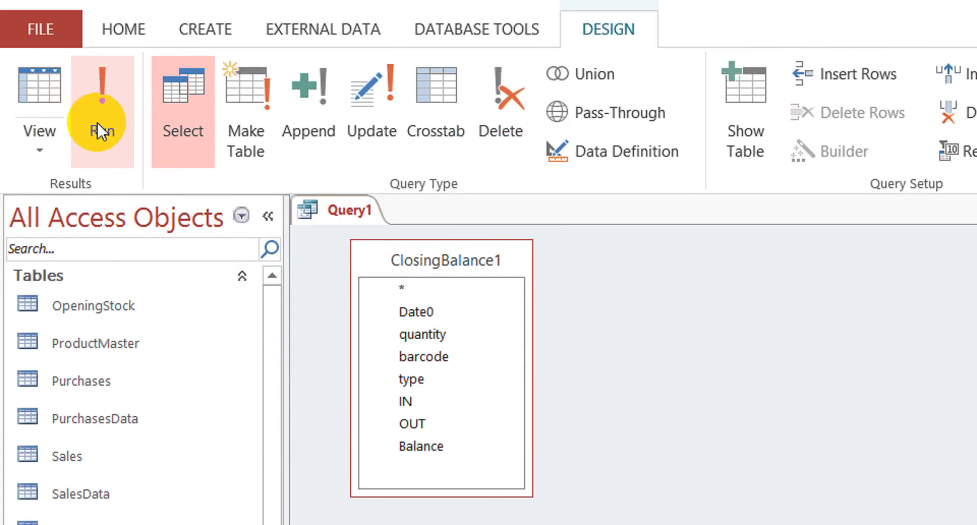
{"action": "left_click", "coordinate": [99, 127]}
{"action": "left_click", "coordinate": [369, 299]}
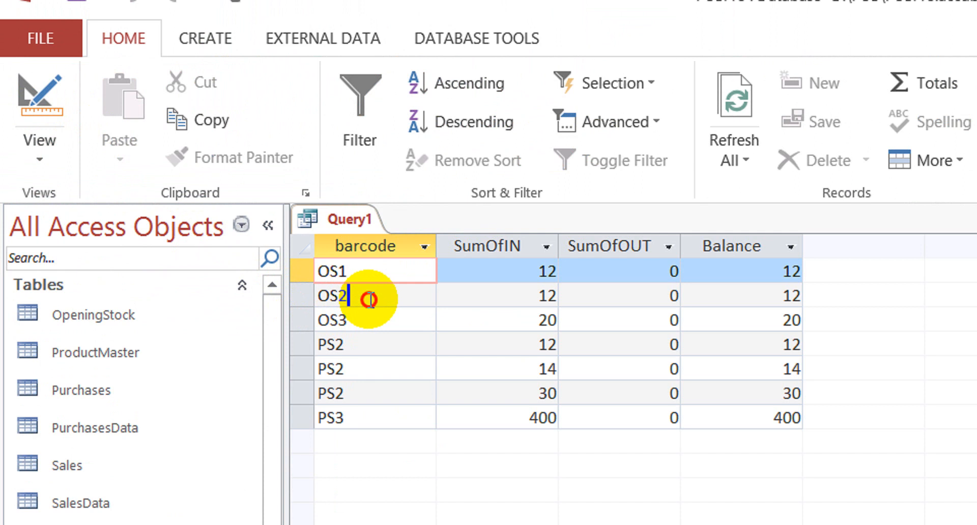
{"action": "left_click", "coordinate": [41, 97]}
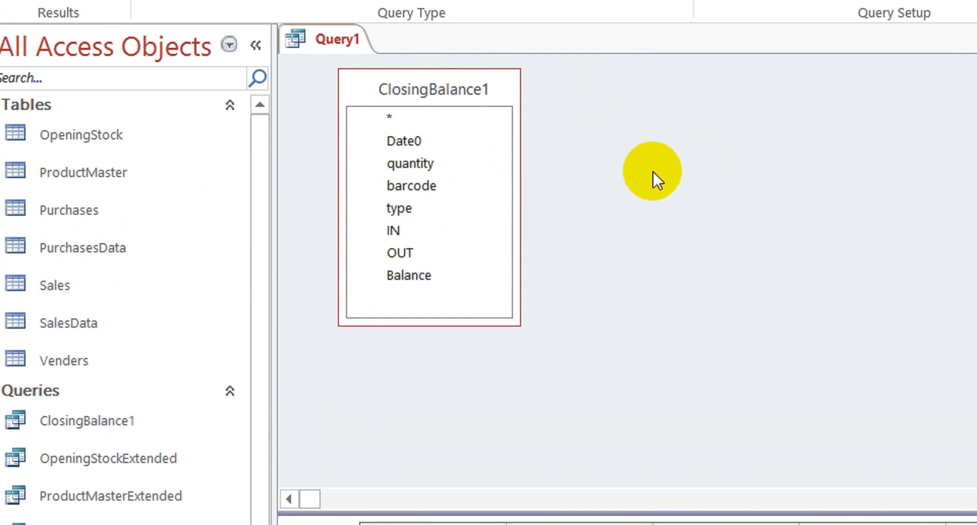
Step: Save the totals query as ClosingBalance2 and close it
{"action": "key", "text": "ctrl+s"}
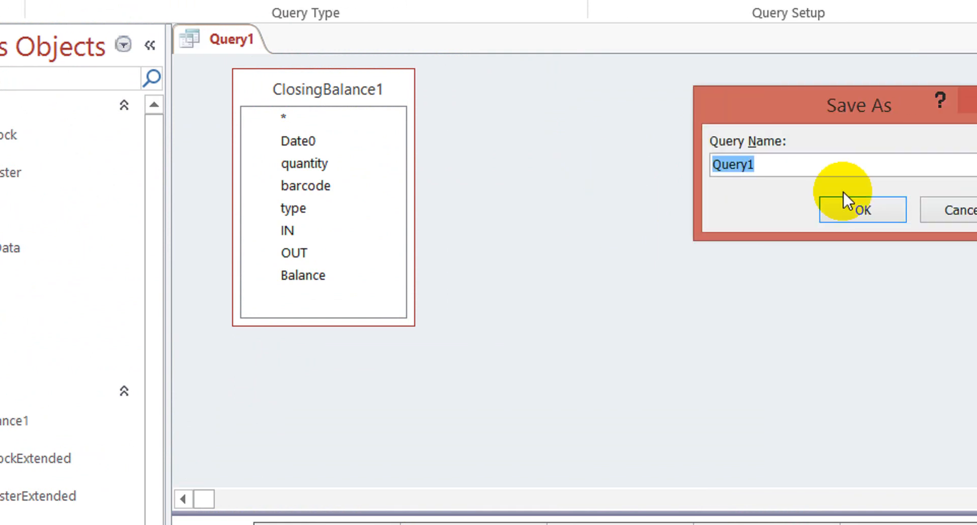
{"action": "type", "text": "Blan"}
{"action": "key", "text": "Left"}
{"action": "key", "text": "Left"}
{"action": "key", "text": "Left"}
{"action": "key", "text": "Left"}
{"action": "key", "text": "Delete"}
{"action": "key", "text": "Delete"}
{"action": "key", "text": "Delete"}
{"action": "key", "text": "Delete"}
{"action": "type", "text": "Closing"}
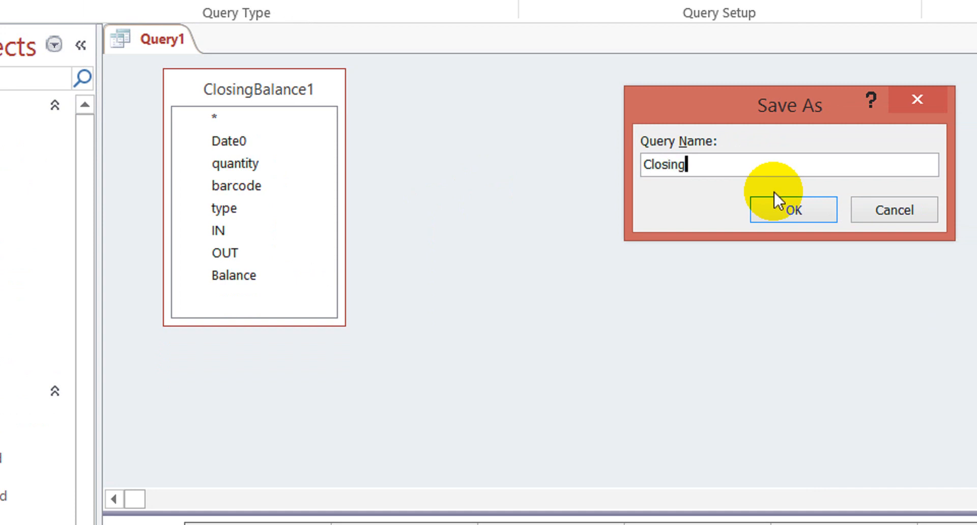
{"action": "type", "text": "Balance2"}
{"action": "left_click", "coordinate": [774, 212]}
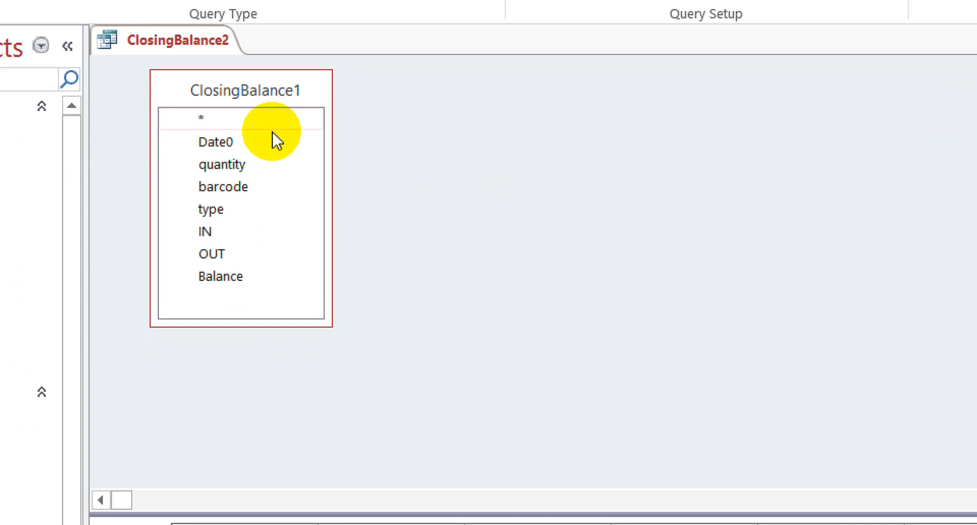
{"action": "right_click", "coordinate": [172, 33]}
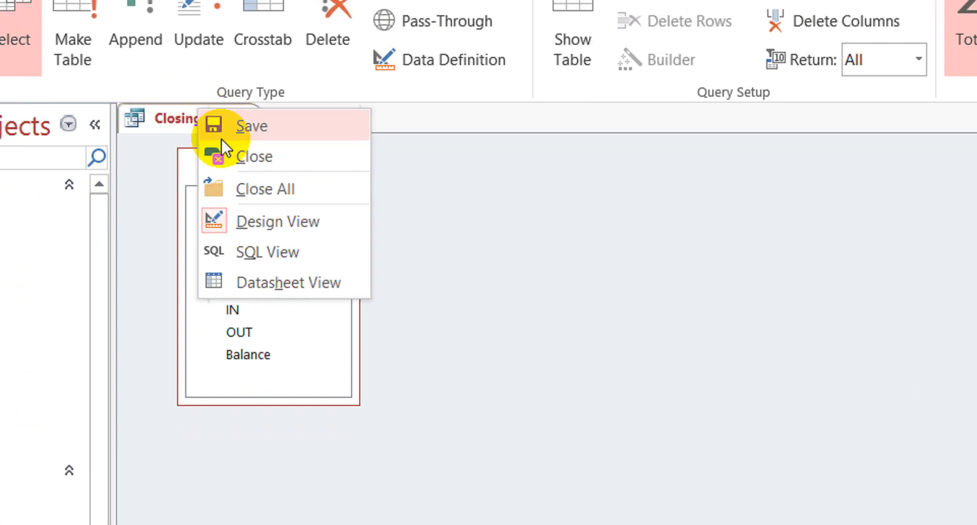
{"action": "left_click", "coordinate": [261, 158]}
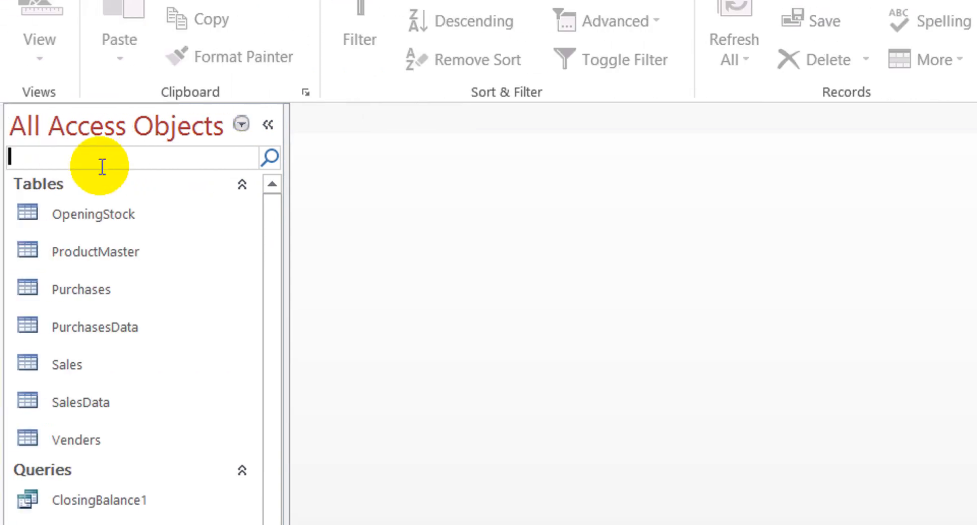
Step: Filter the database objects by "clo" and rename the ClosingBalance union query as ClosingBalanceUnion
{"action": "type", "text": "clo"}
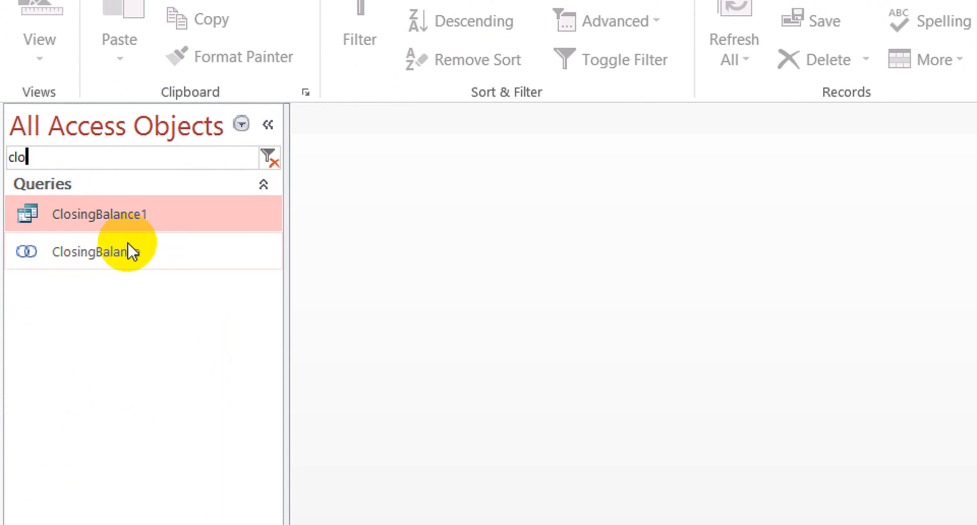
{"action": "left_click", "coordinate": [133, 252]}
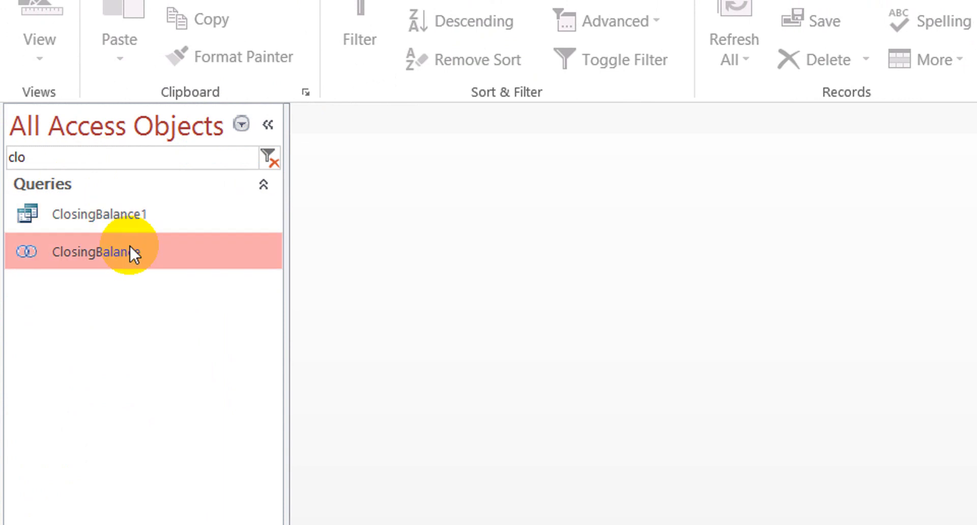
{"action": "left_click", "coordinate": [169, 255]}
{"action": "left_click", "coordinate": [172, 255]}
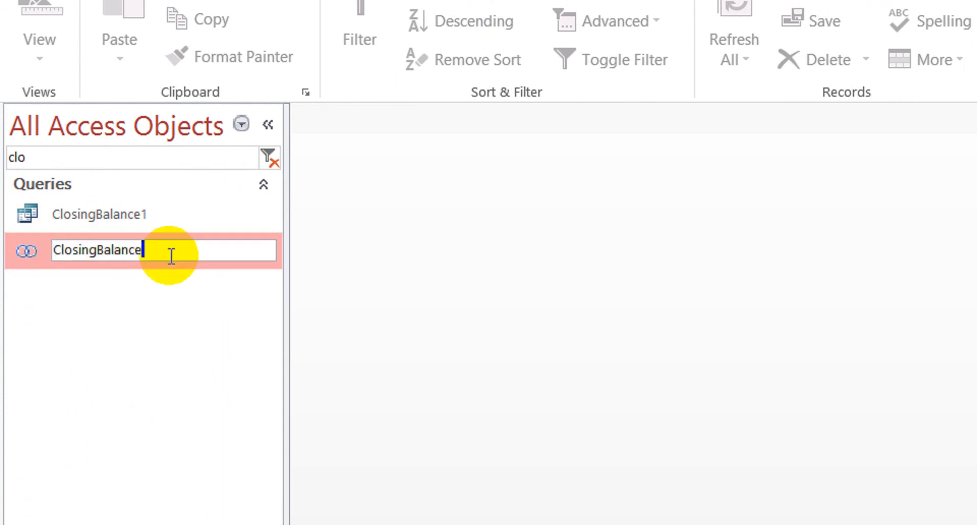
{"action": "type", "text": "Union"}
Step: Compact and repair the POSPro database and filter its objects by "clos"
{"action": "left_click", "coordinate": [55, 56]}
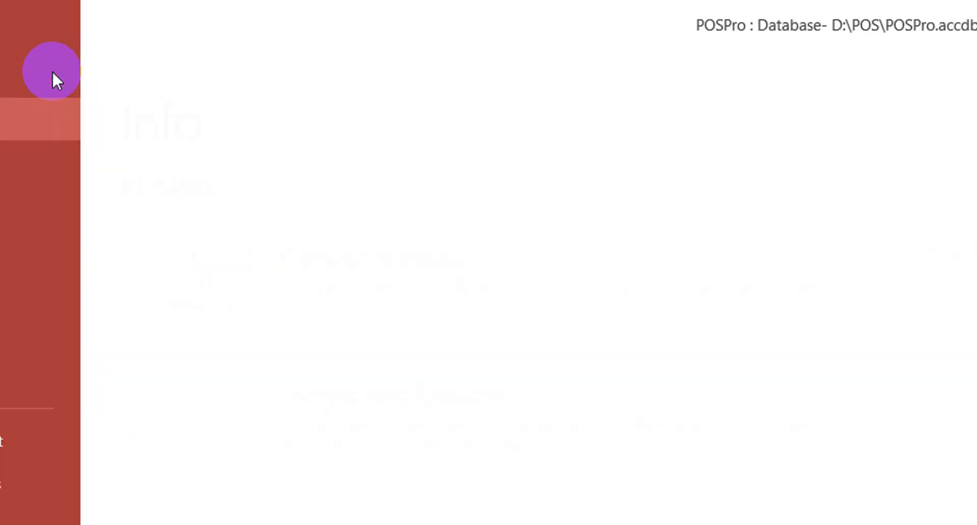
{"action": "left_click", "coordinate": [282, 333]}
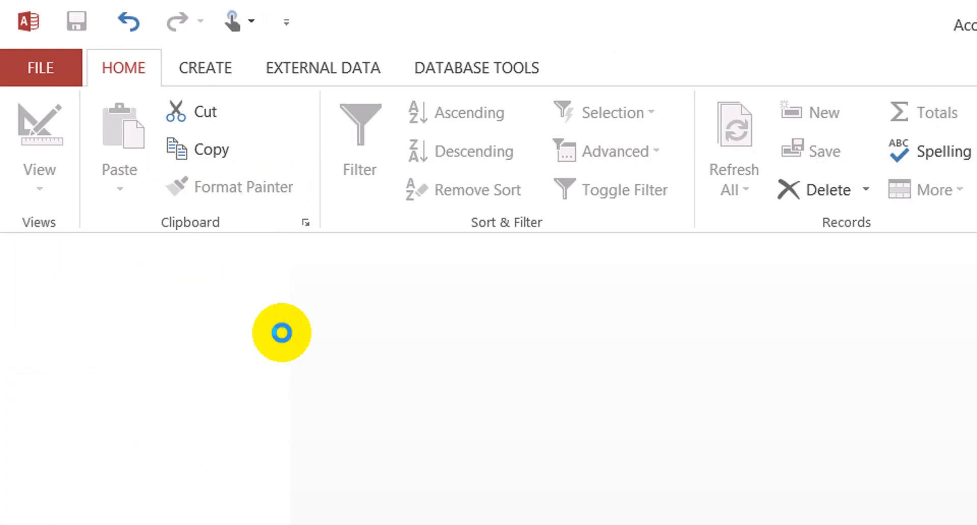
{"action": "left_click", "coordinate": [127, 286]}
{"action": "type", "text": "dlos"}
Step: Rename the ClosingBalance2 totals query as ClosingBalance
{"action": "left_click", "coordinate": [141, 383]}
{"action": "left_click", "coordinate": [140, 383]}
{"action": "key", "text": "End"}
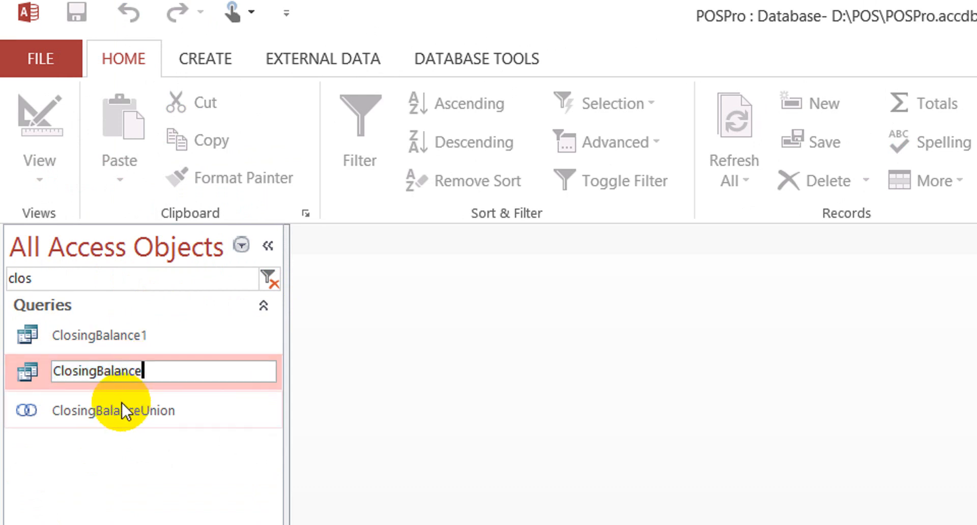
{"action": "left_click", "coordinate": [124, 419]}
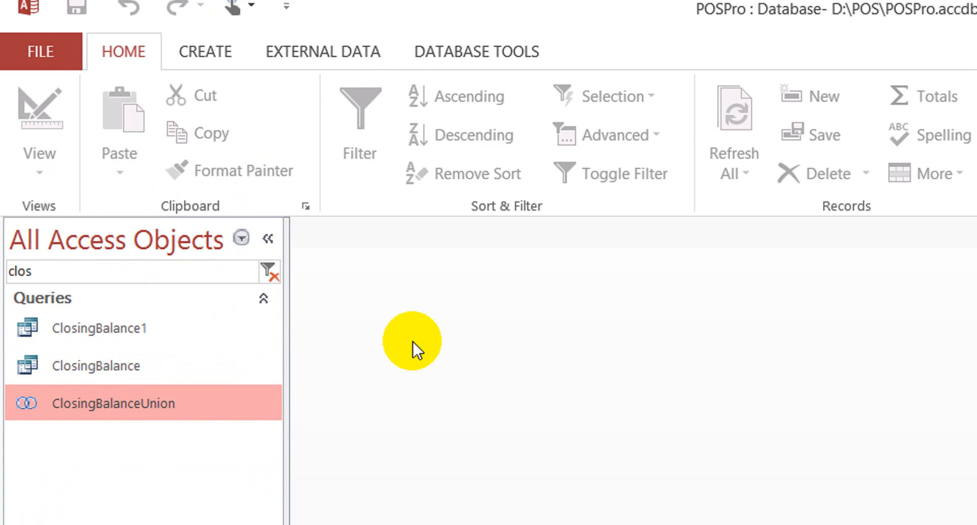